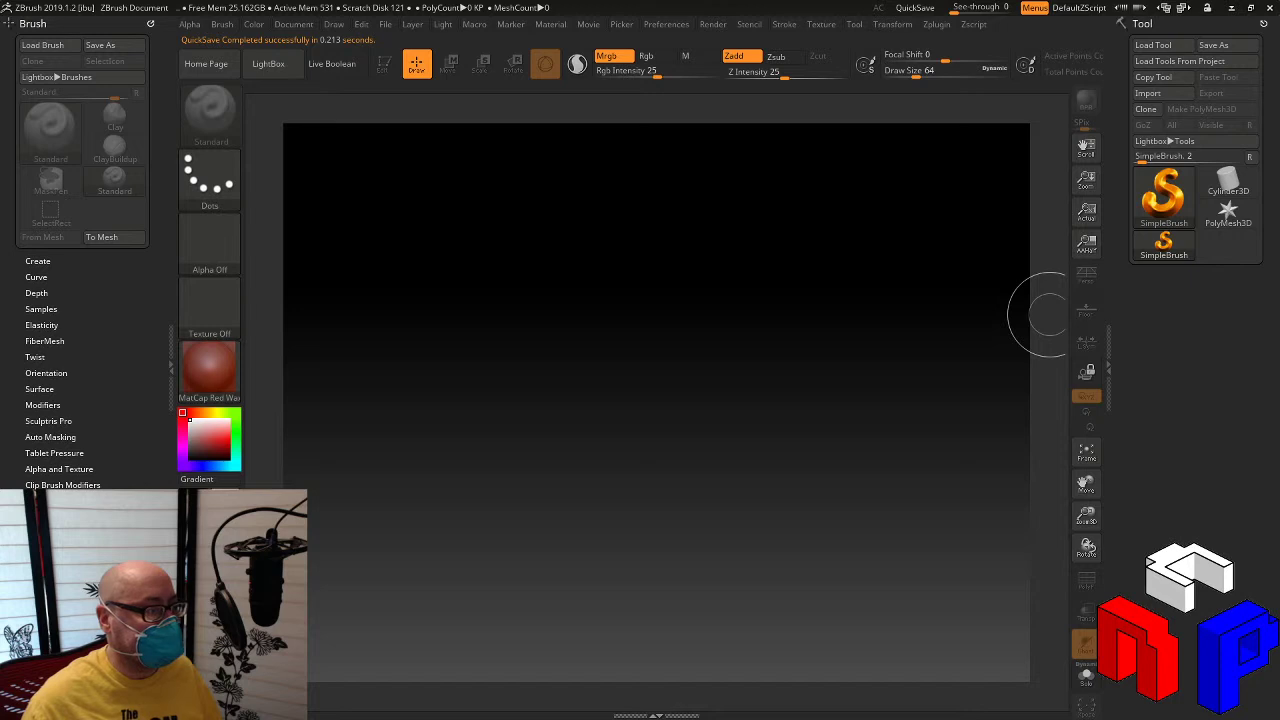
# Step: Clear the canvas and open the bottom tray
pyautogui.click(697, 322)
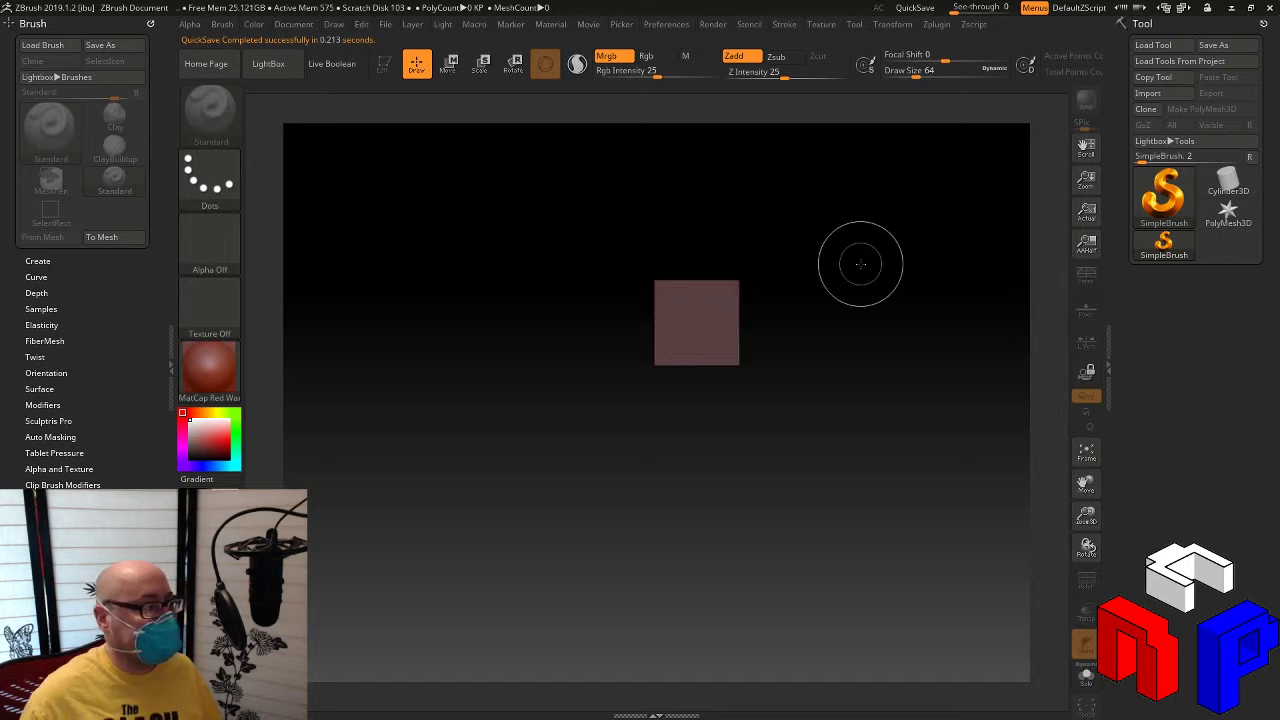
pyautogui.hotkey('ctrl', 'n')
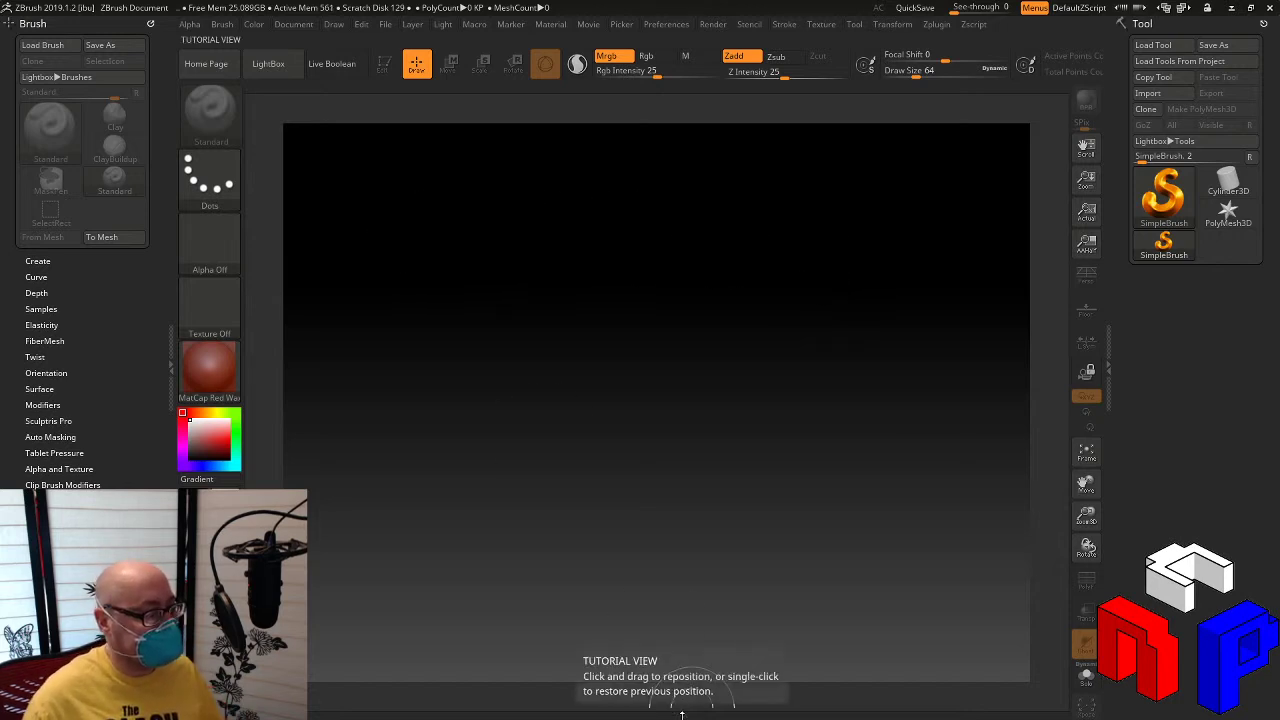
pyautogui.click(682, 710)
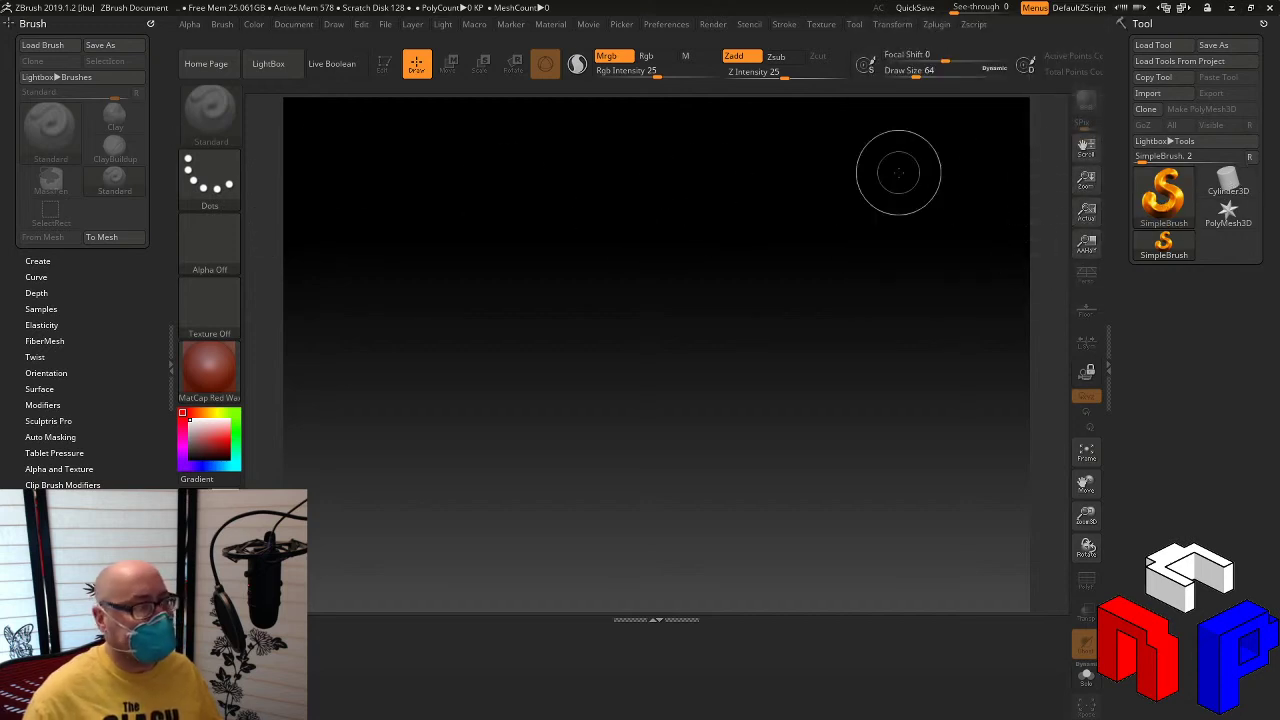
# Step: Draw a Cylinder3D on the canvas, make it editable and convert it to a PolyMesh3D
pyautogui.click(1228, 188)
pyautogui.moveTo(640, 266); pyautogui.dragTo(643, 484)
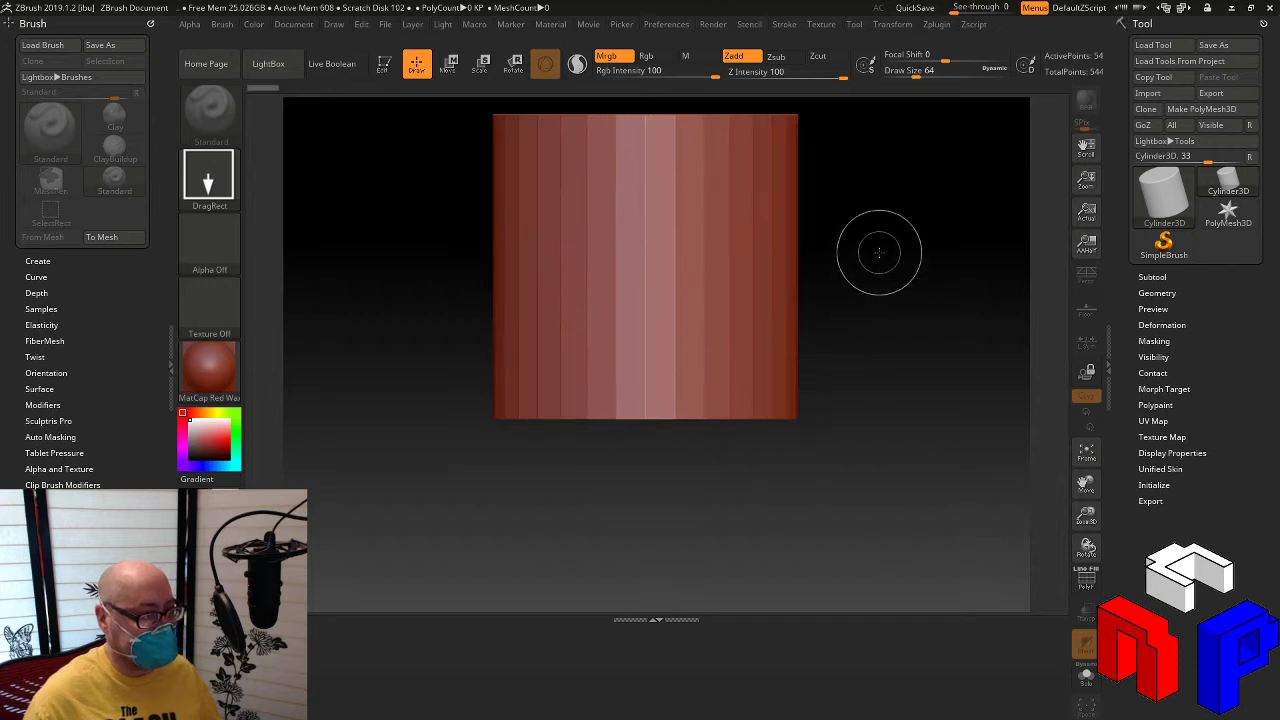
pyautogui.click(383, 66)
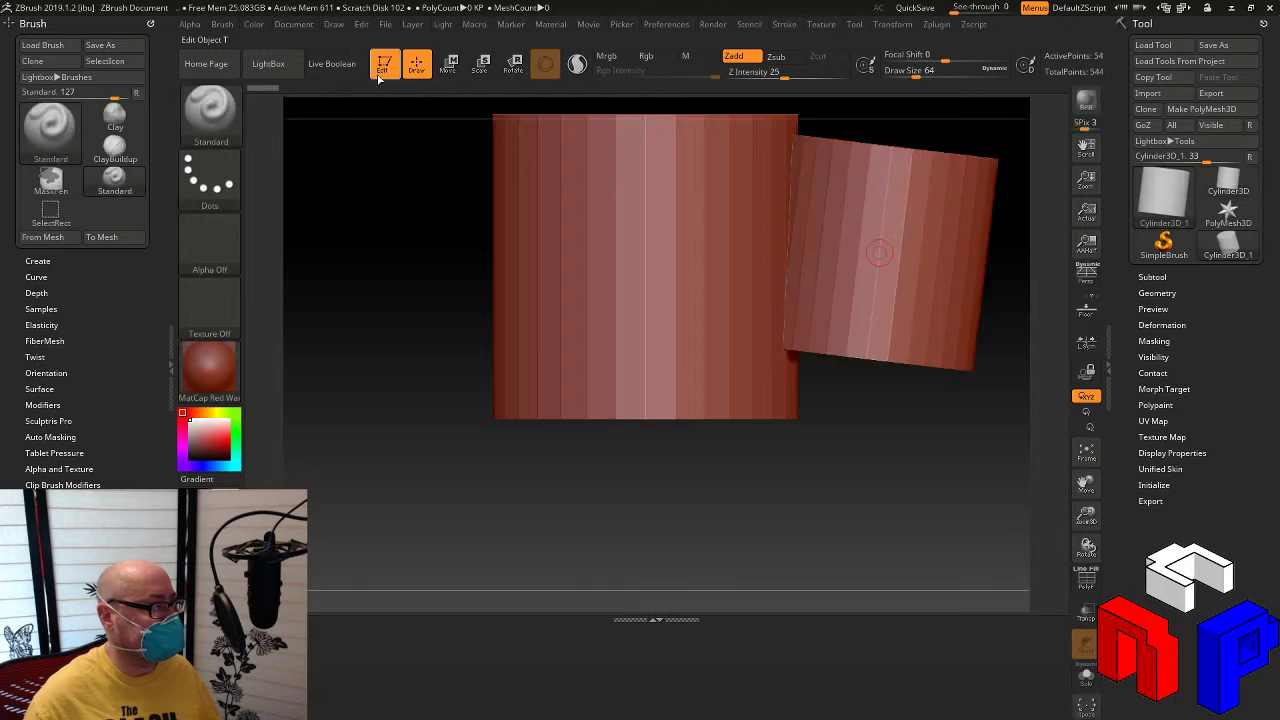
pyautogui.click(1201, 109)
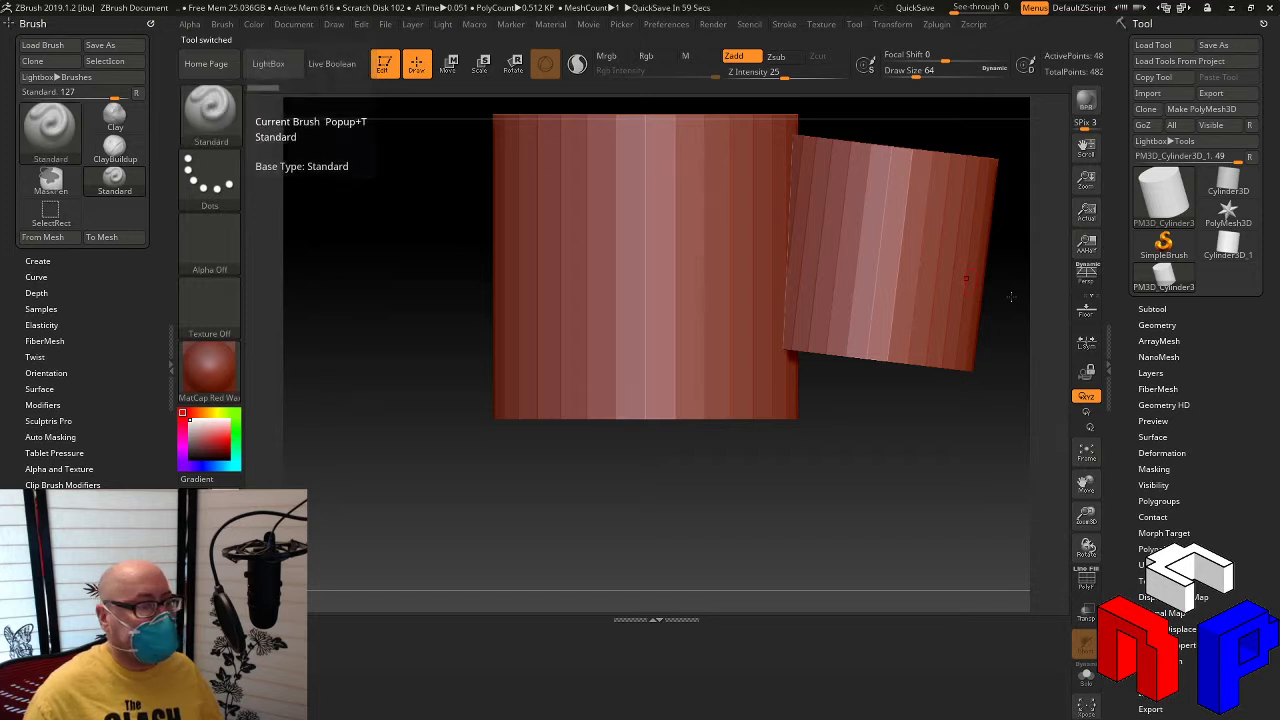
pyautogui.keyDown('ctrl'); pyautogui.keyDown('alt'); pyautogui.click(332, 63); pyautogui.keyUp('alt'); pyautogui.keyUp('ctrl')
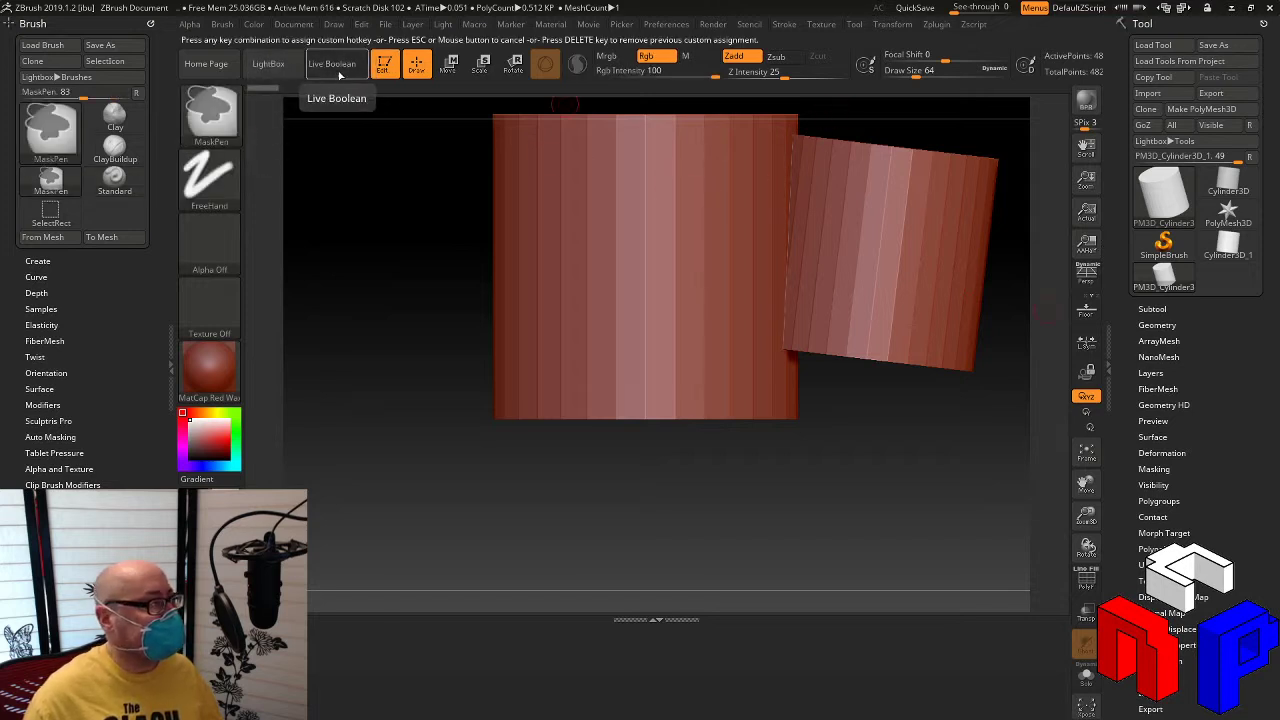
pyautogui.press('Escape')
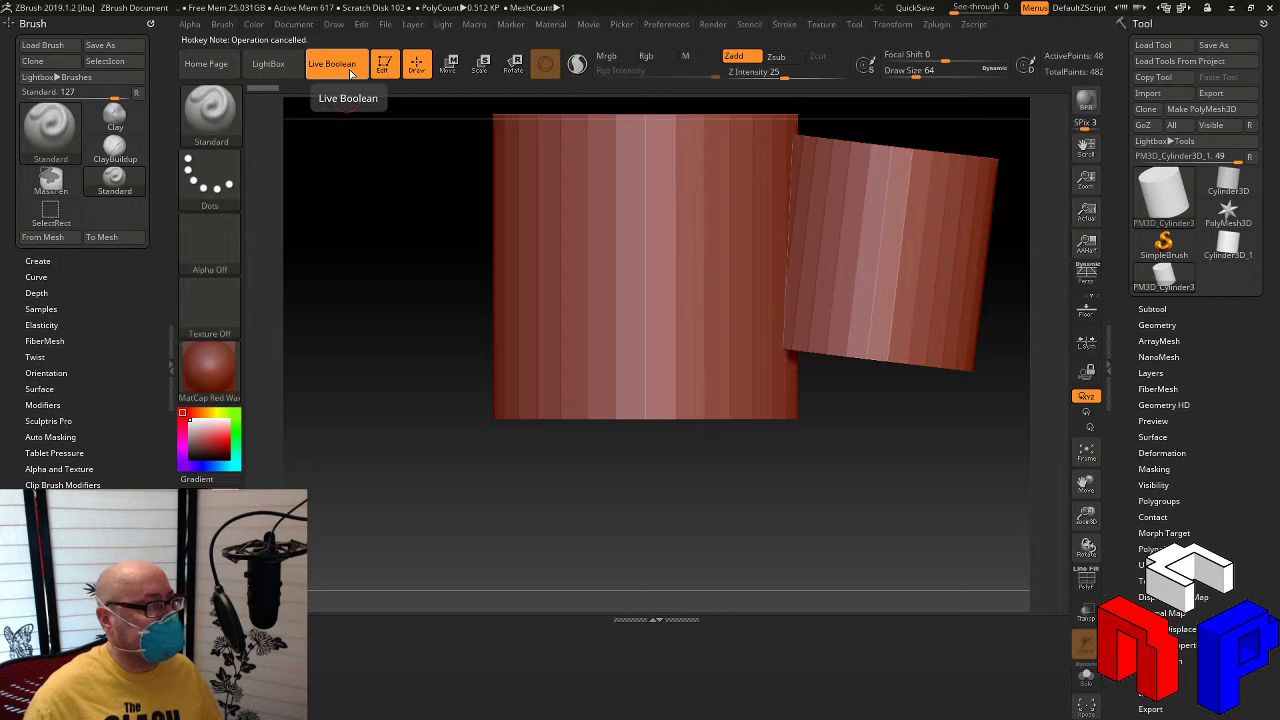
pyautogui.click(350, 64)
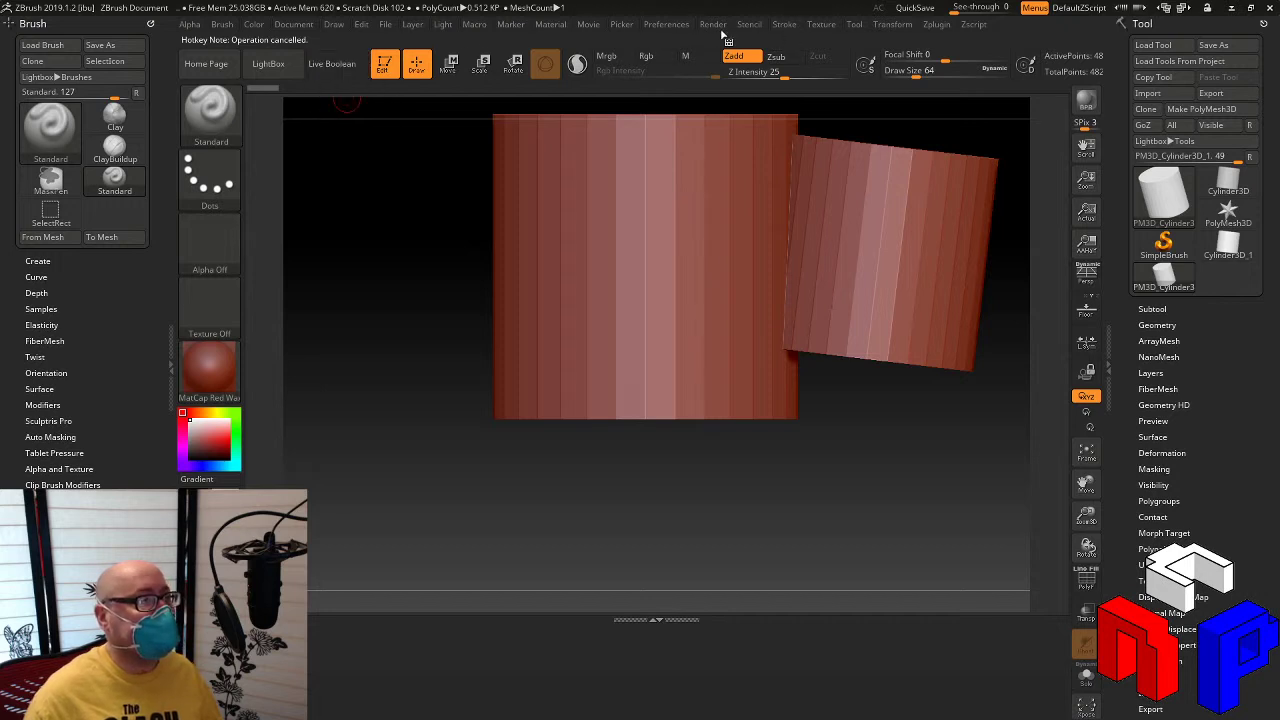
# Step: Enable interface customization in the Config preferences
pyautogui.click(686, 30)
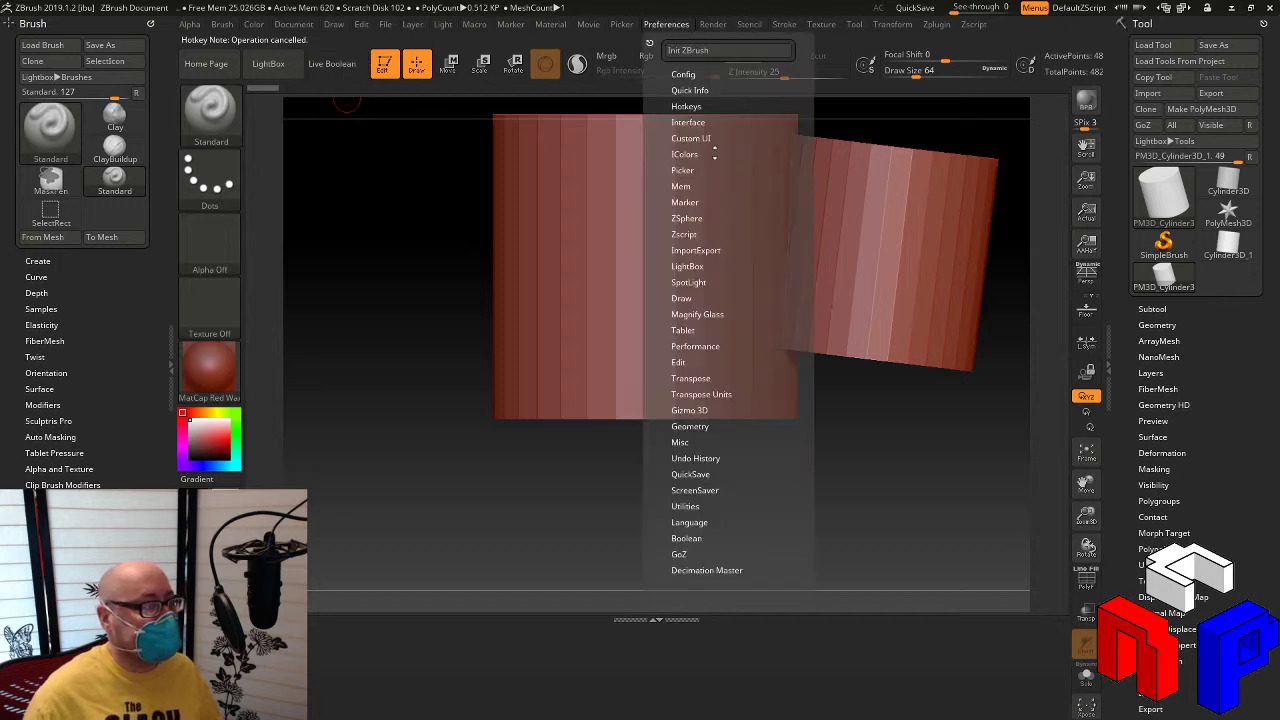
pyautogui.click(688, 76)
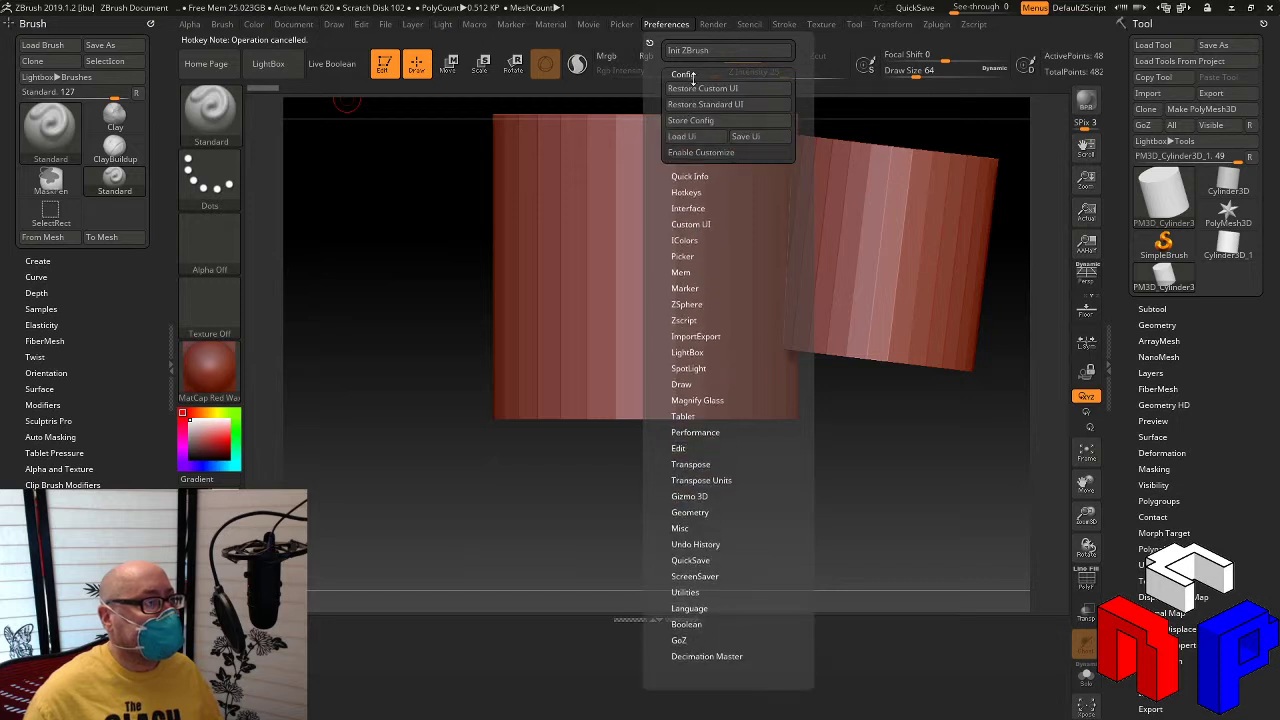
pyautogui.click(740, 126)
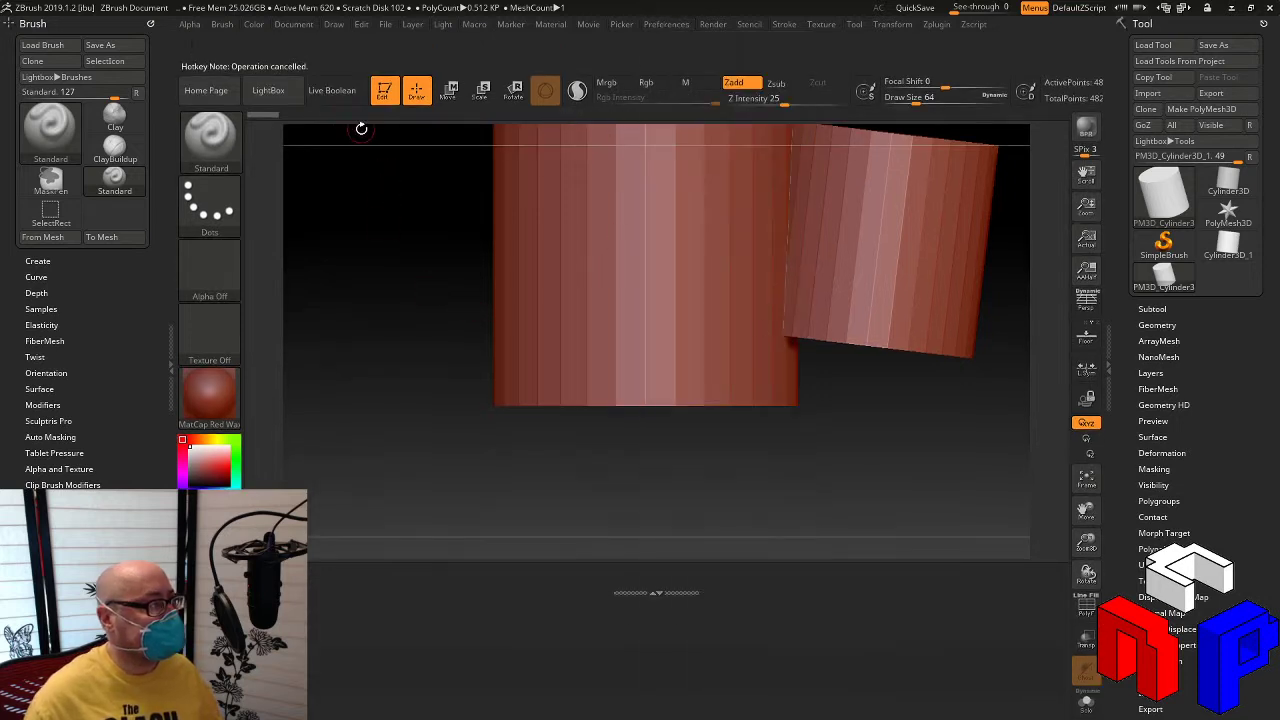
pyautogui.moveTo(268, 90)
pyautogui.keyDown('ctrl'); pyautogui.keyDown('alt'); pyautogui.mouseDown()
pyautogui.moveTo(340, 43)
pyautogui.moveTo(343, 163)
pyautogui.moveTo(347, 48)
pyautogui.moveTo(395, 534)
pyautogui.moveTo(420, 586)
pyautogui.moveTo(388, 411)
pyautogui.moveTo(360, 590)
pyautogui.moveTo(449, 344)
pyautogui.moveTo(484, 309)
pyautogui.moveTo(609, 277)
pyautogui.moveTo(628, 285)
pyautogui.moveTo(627, 297)
pyautogui.moveTo(335, 90)
pyautogui.moveTo(268, 92)
pyautogui.mouseUp(); pyautogui.keyUp('alt'); pyautogui.keyUp('ctrl')
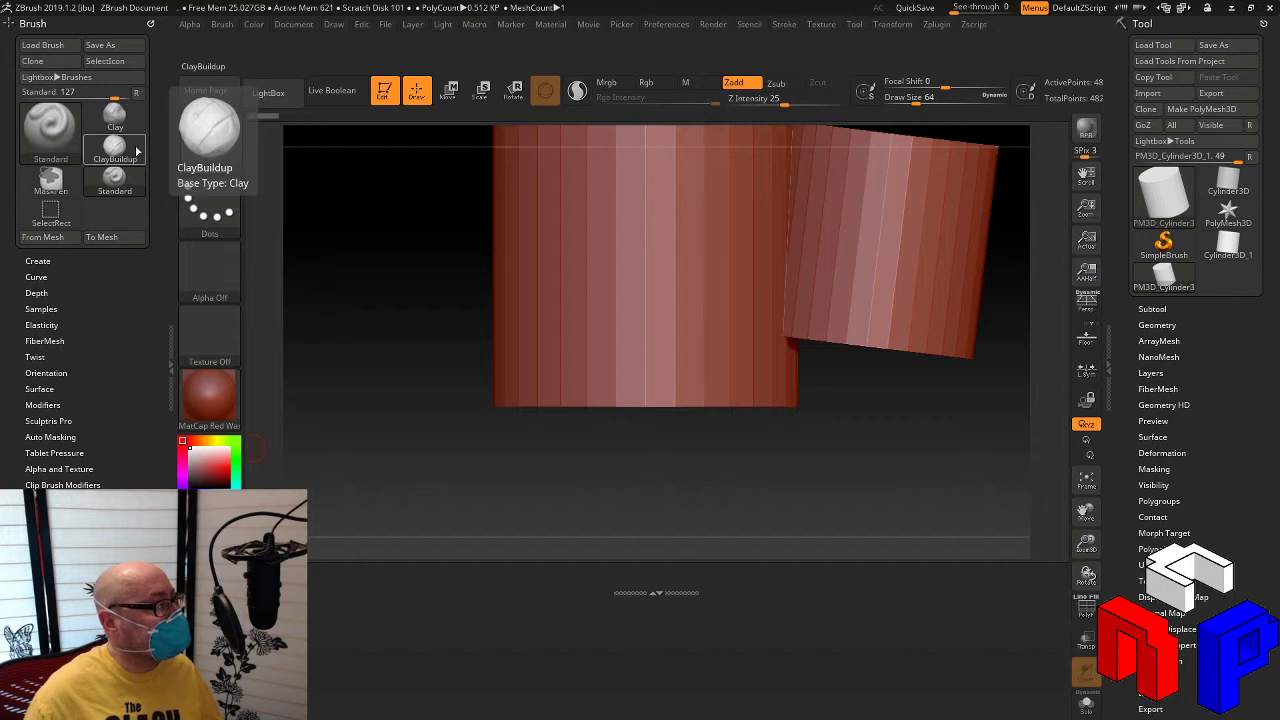
# Step: Place a copy of the Clay brush in the bottom tray and remove it again
pyautogui.press('ctrl')
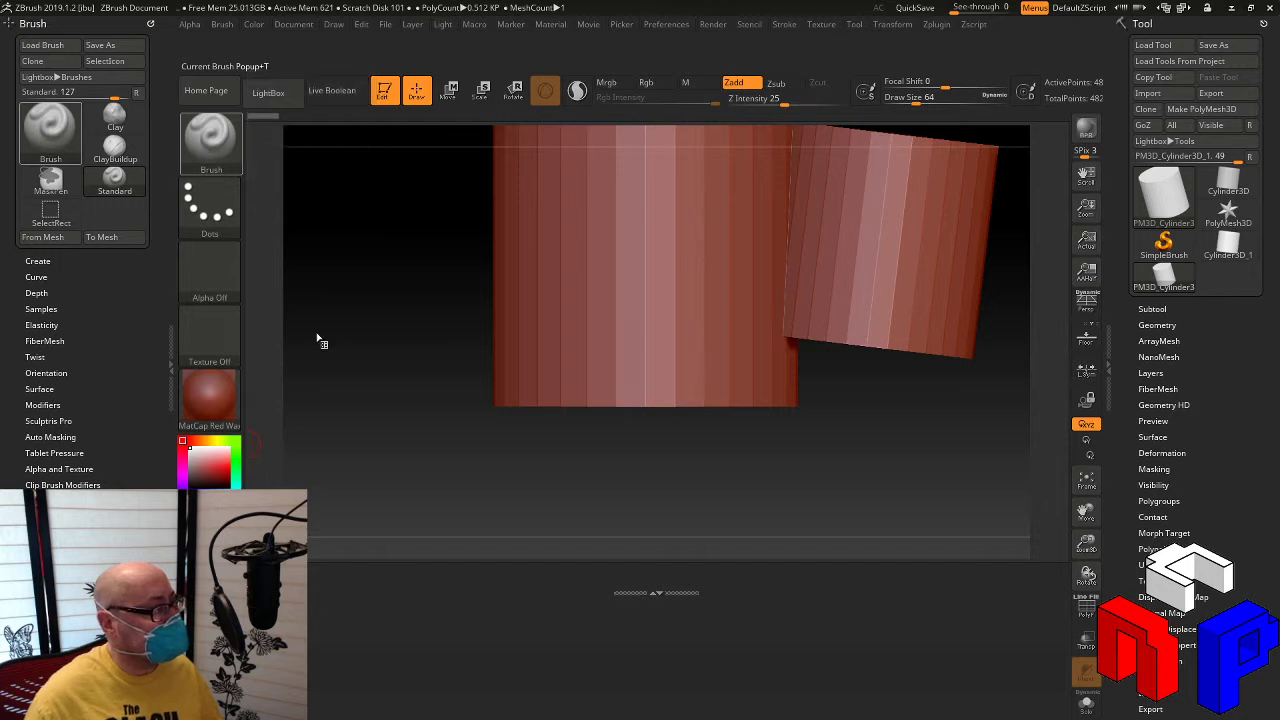
pyautogui.press('ctrl')
pyautogui.moveTo(114, 115)
pyautogui.keyDown('ctrl'); pyautogui.keyDown('alt'); pyautogui.mouseDown()
pyautogui.moveTo(372, 610)
pyautogui.moveTo(345, 572)
pyautogui.mouseUp(); pyautogui.keyUp('alt'); pyautogui.keyUp('ctrl')
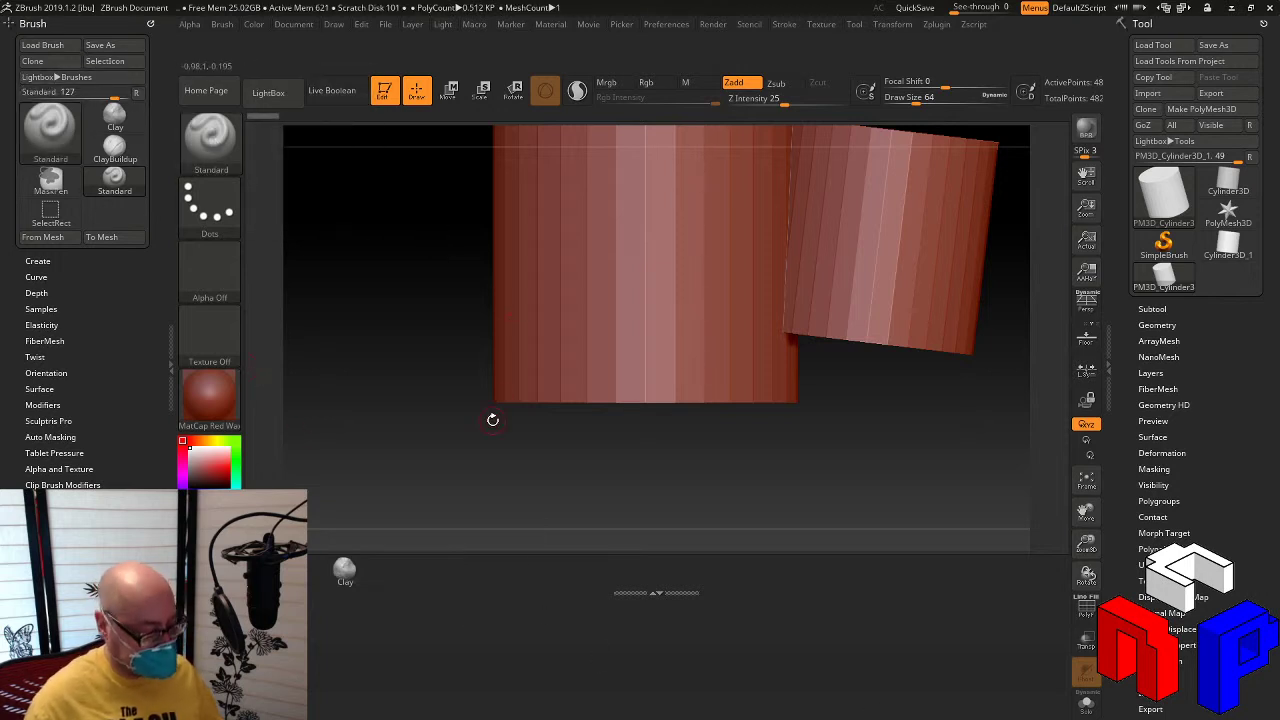
pyautogui.press('ctrl')
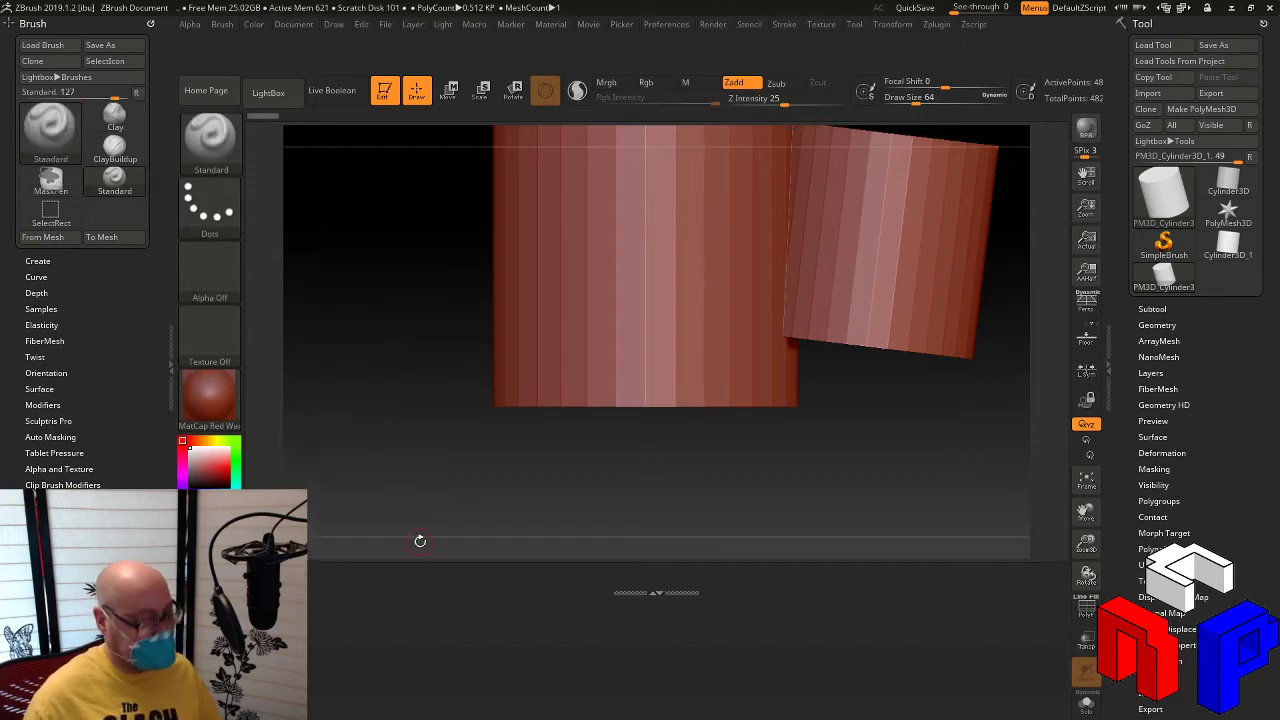
# Step: Switch to the Clay sculpting brush and reduce the height of the bottom tray
pyautogui.press('b')
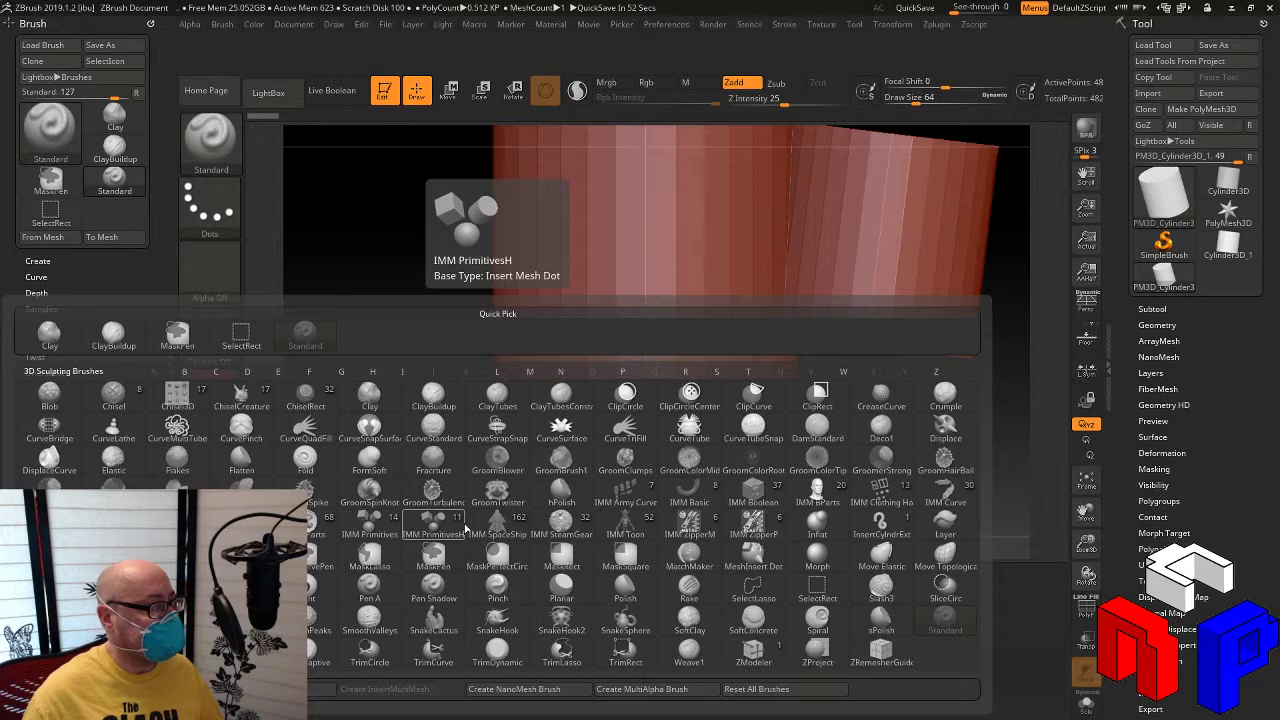
pyautogui.press('c')
pyautogui.press('l')
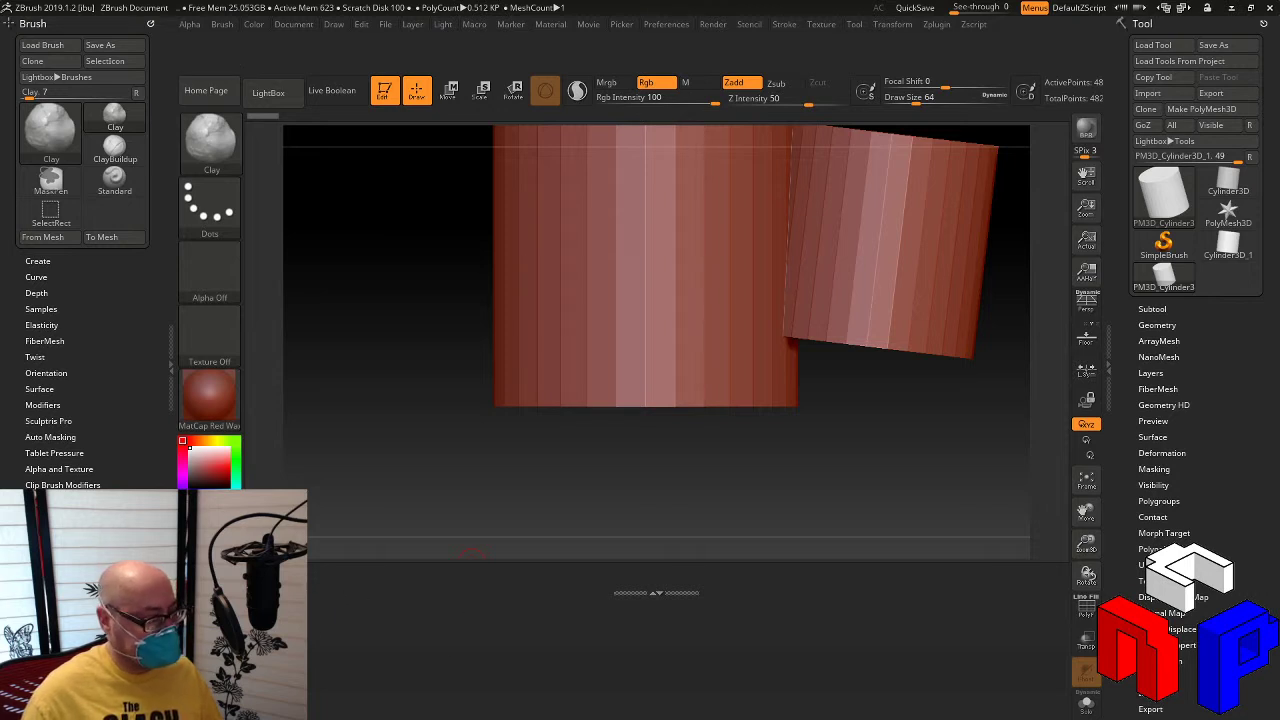
pyautogui.click(653, 592)
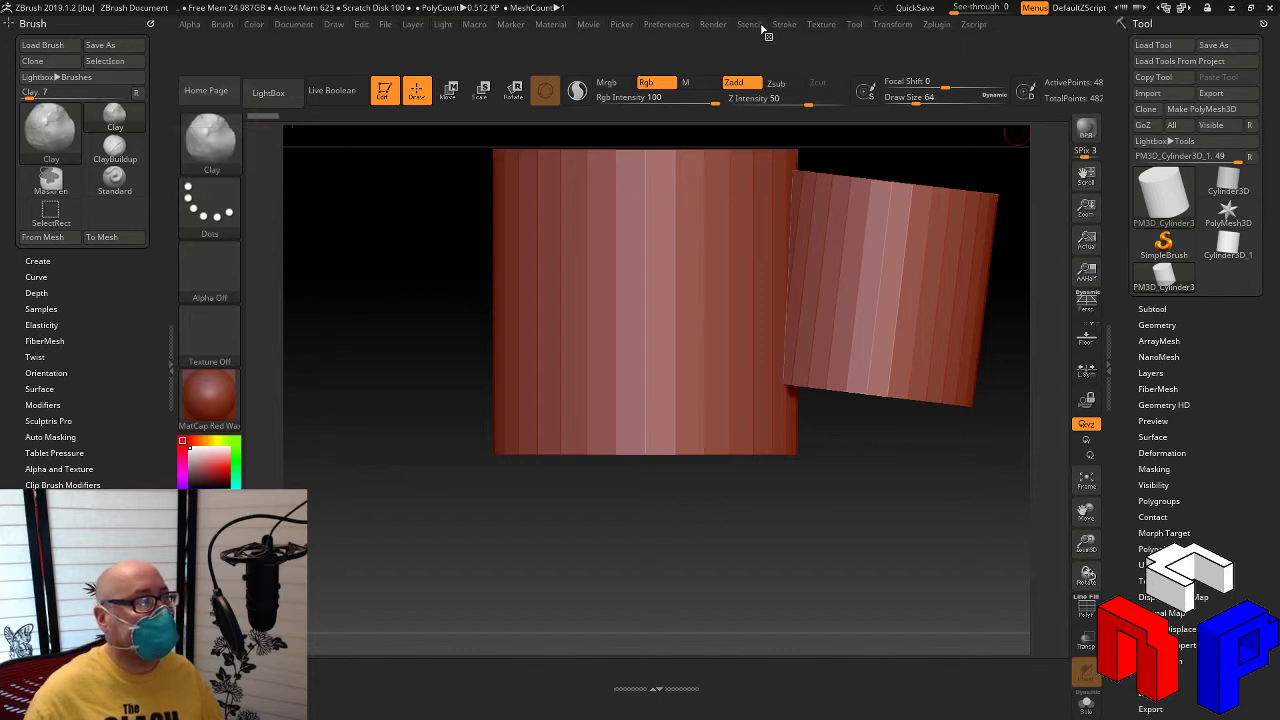
# Step: Create a new custom interface menu titled geom
pyautogui.click(672, 26)
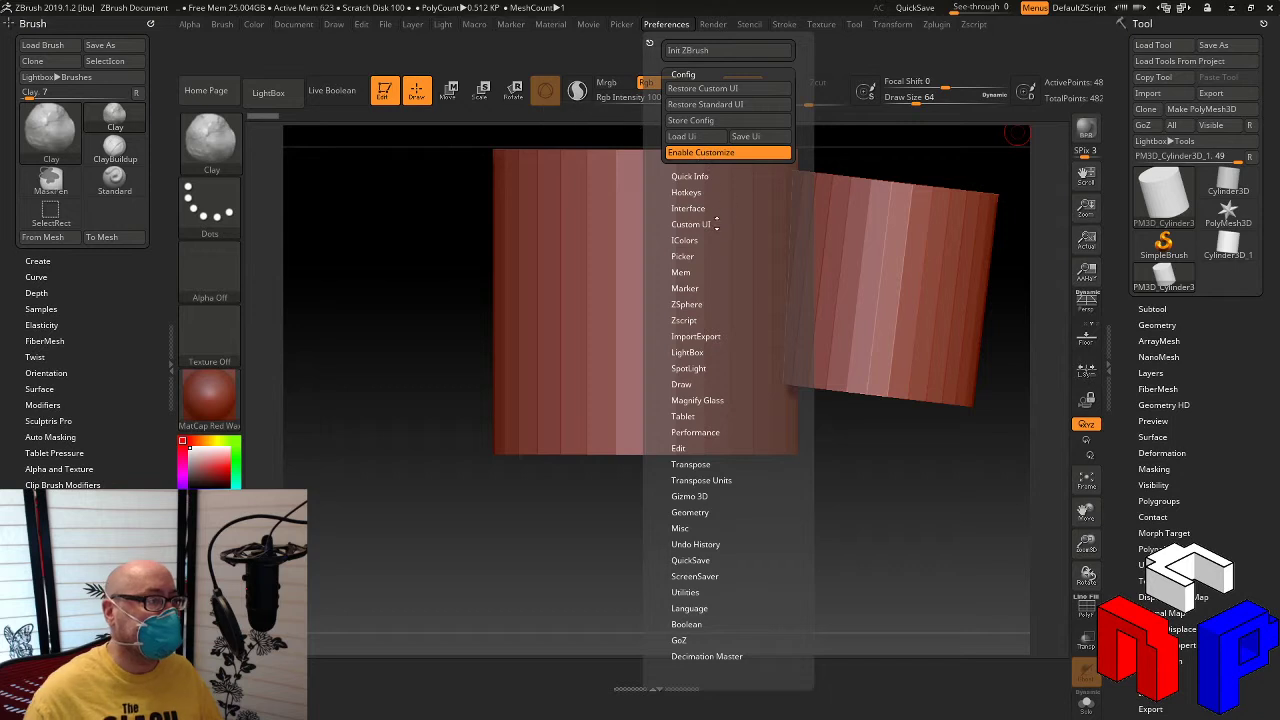
pyautogui.click(690, 224)
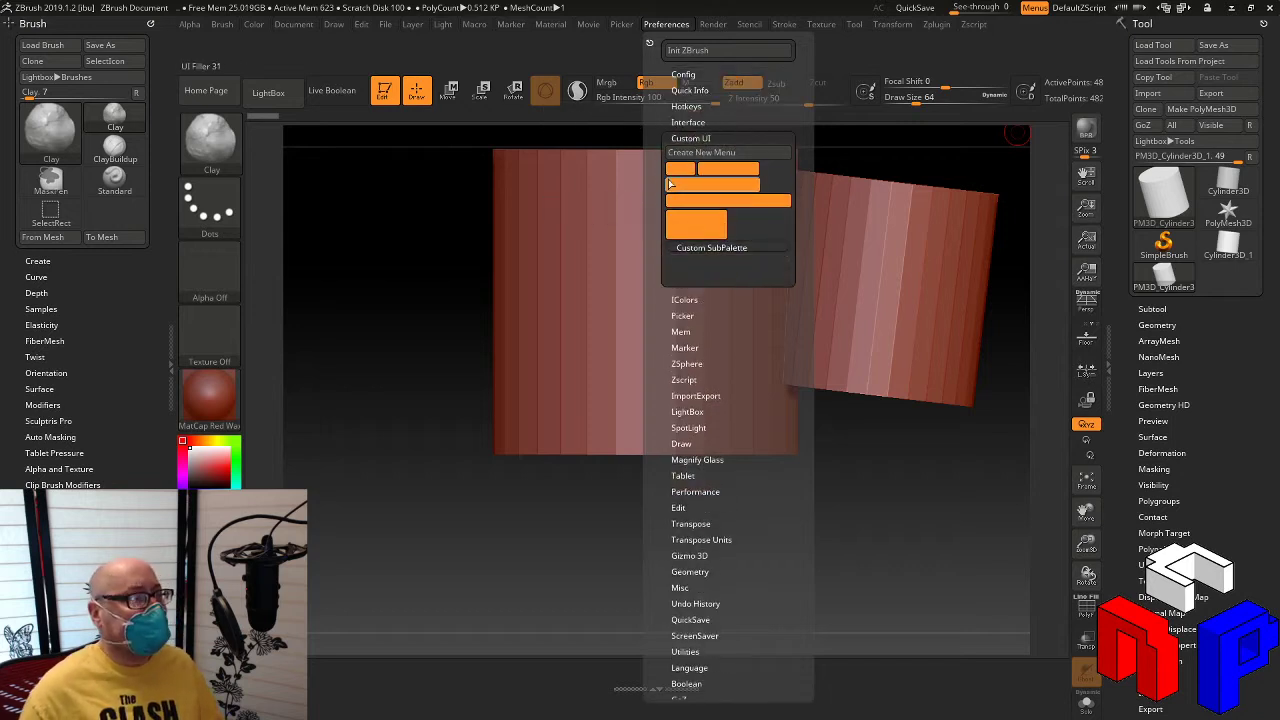
pyautogui.click(692, 160)
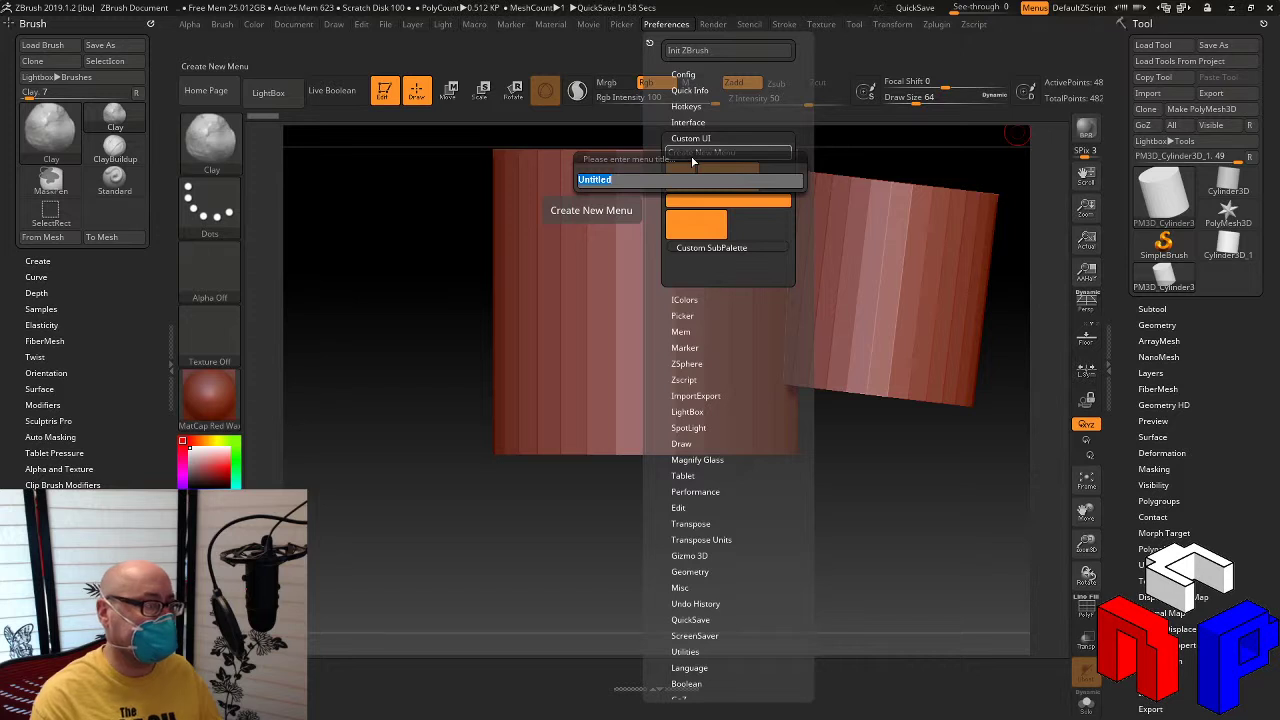
pyautogui.write('gsom')
pyautogui.press('Return')
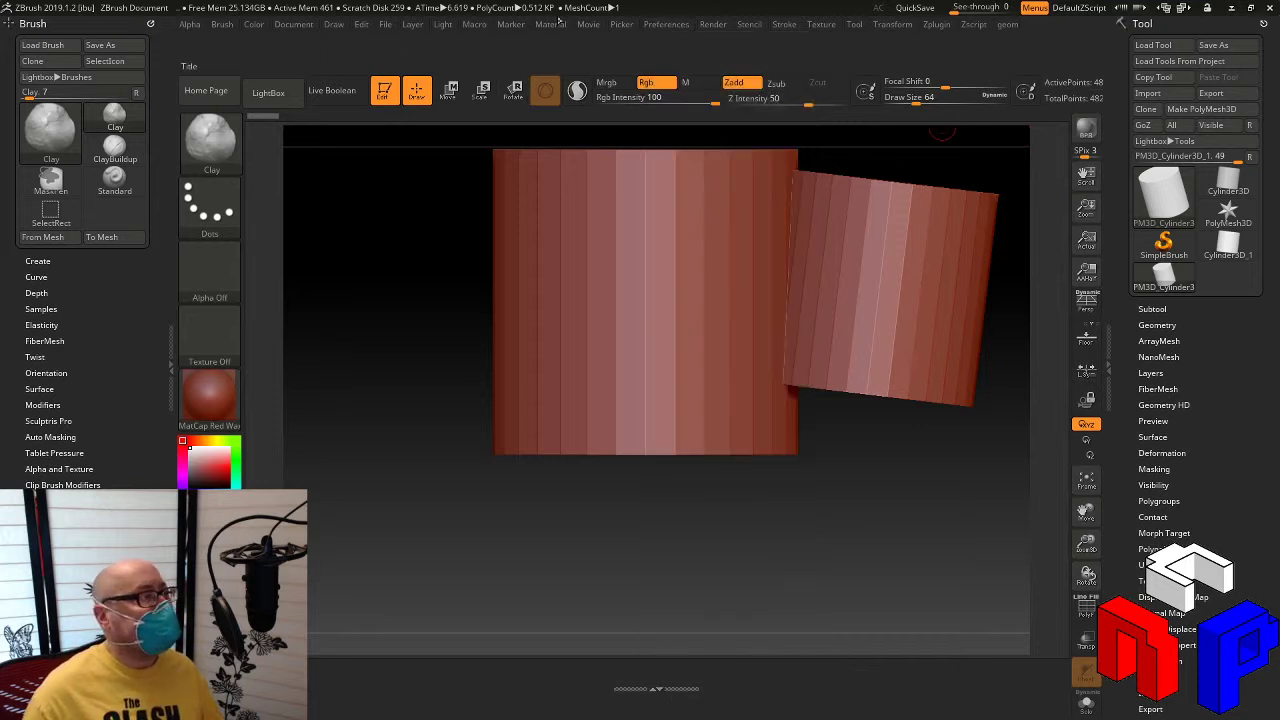
# Step: Dock the geom menu in the left tray in place of the Brush palette
pyautogui.click(1013, 31)
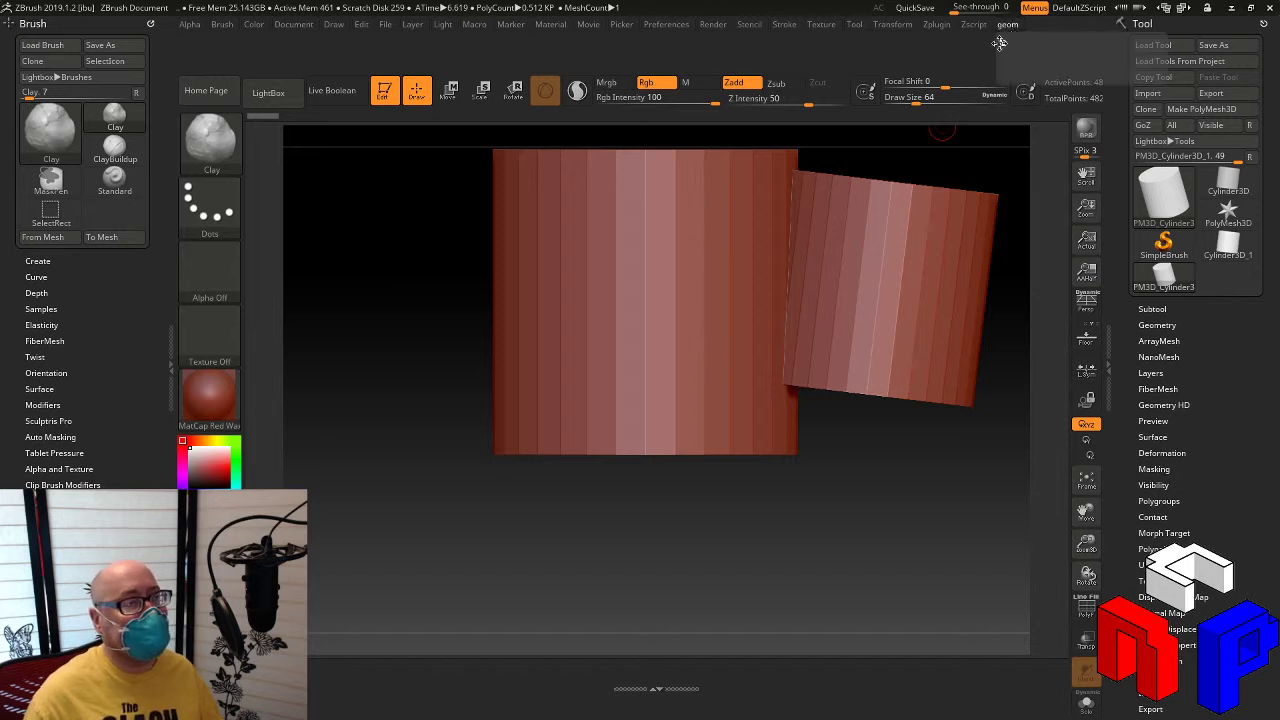
pyautogui.click(1003, 42)
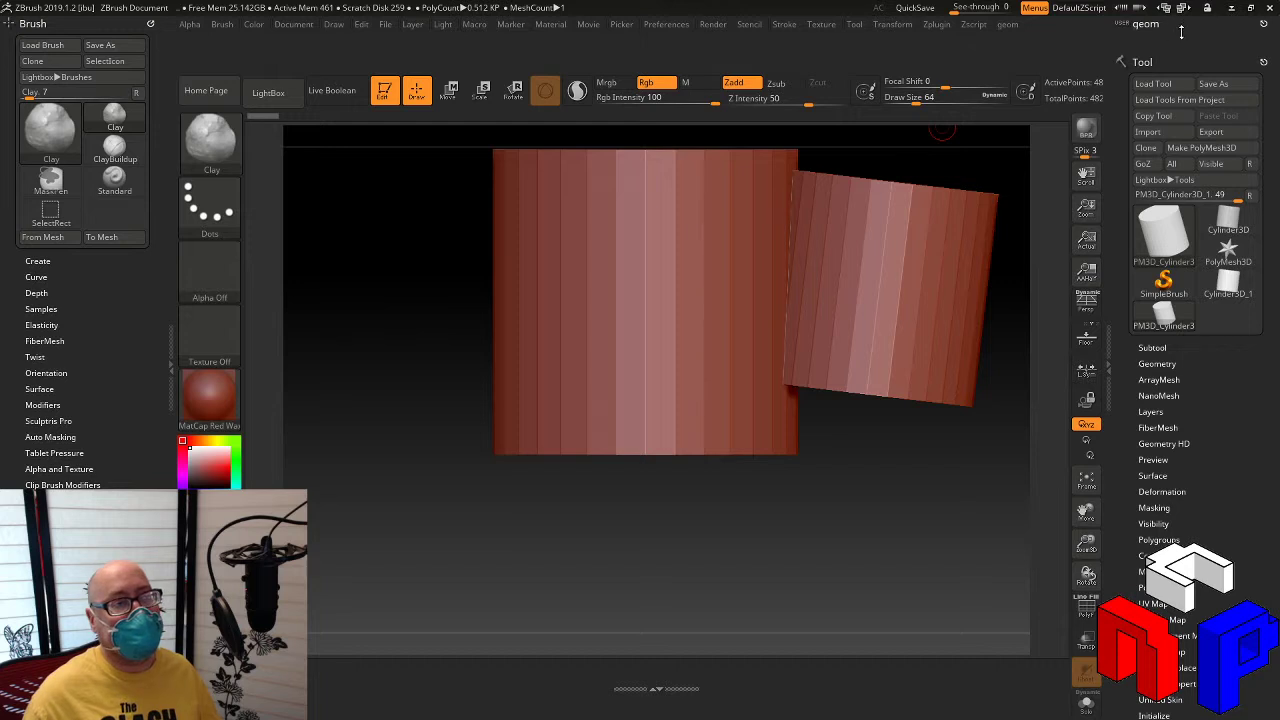
pyautogui.click(152, 20)
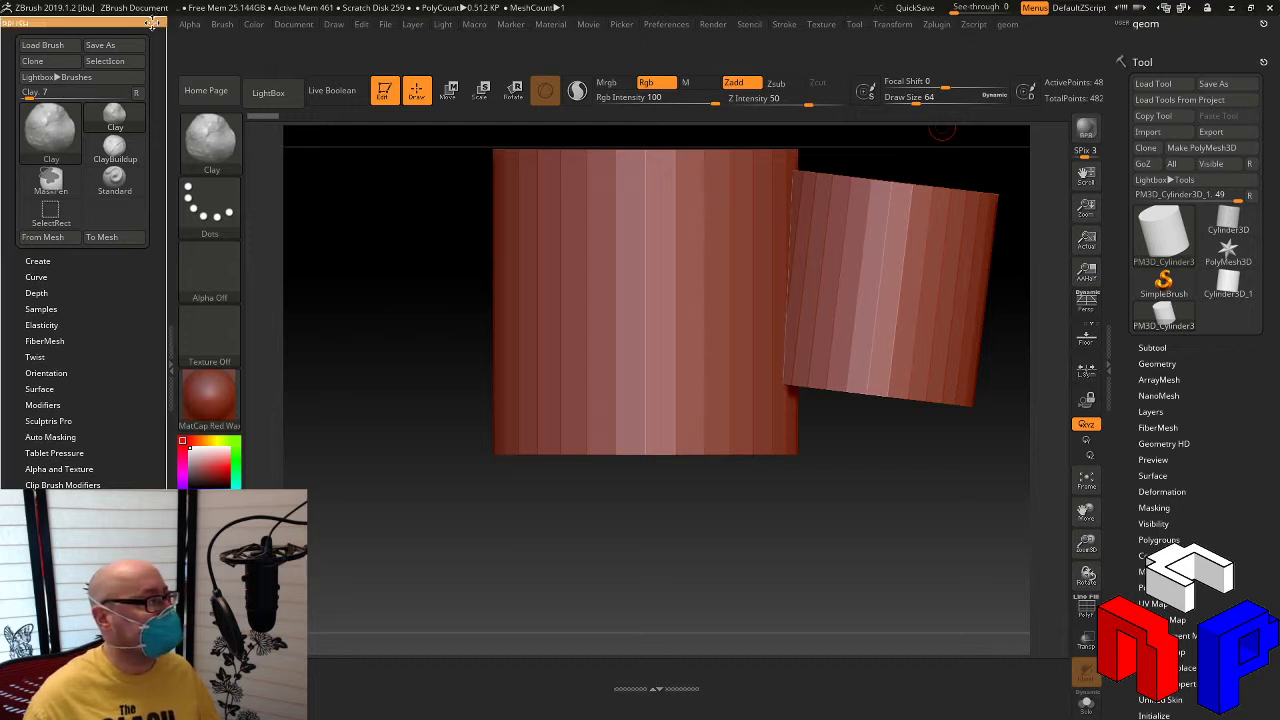
pyautogui.moveTo(1264, 22); pyautogui.dragTo(113, 55)
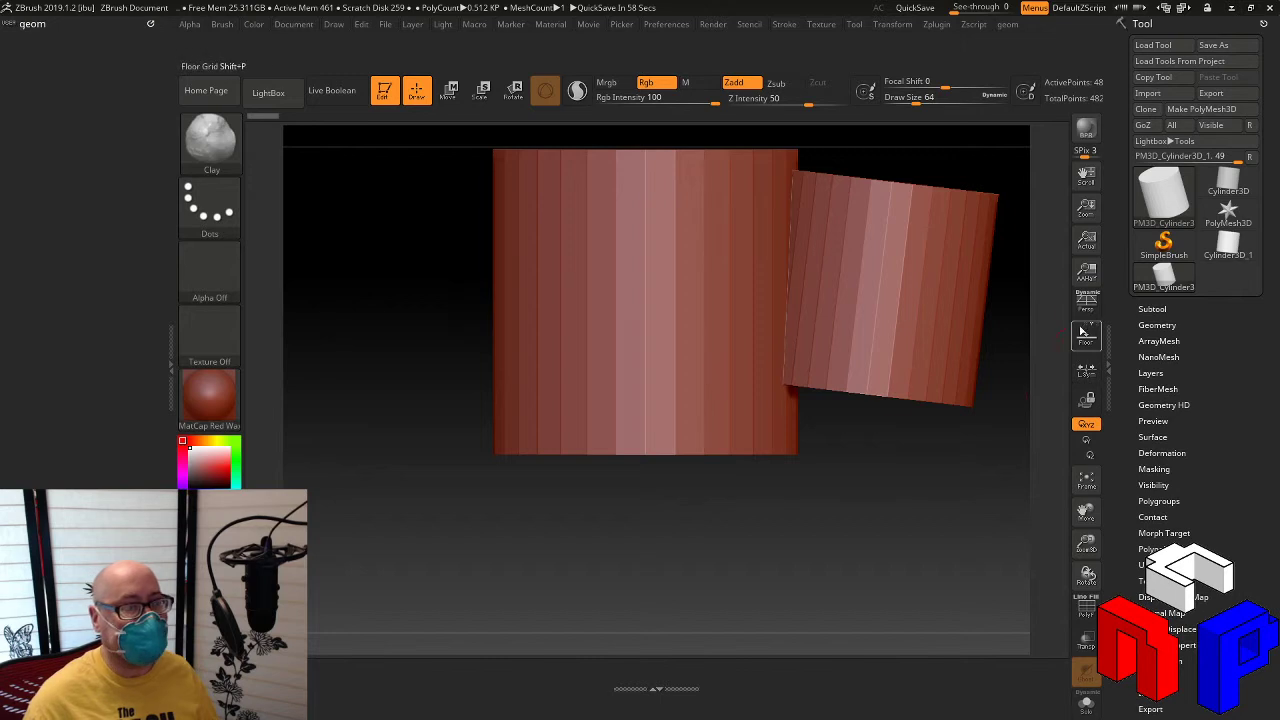
# Step: Add the Subtool palette's Split To Similar Parts command to the docked geom menu
pyautogui.click(1150, 309)
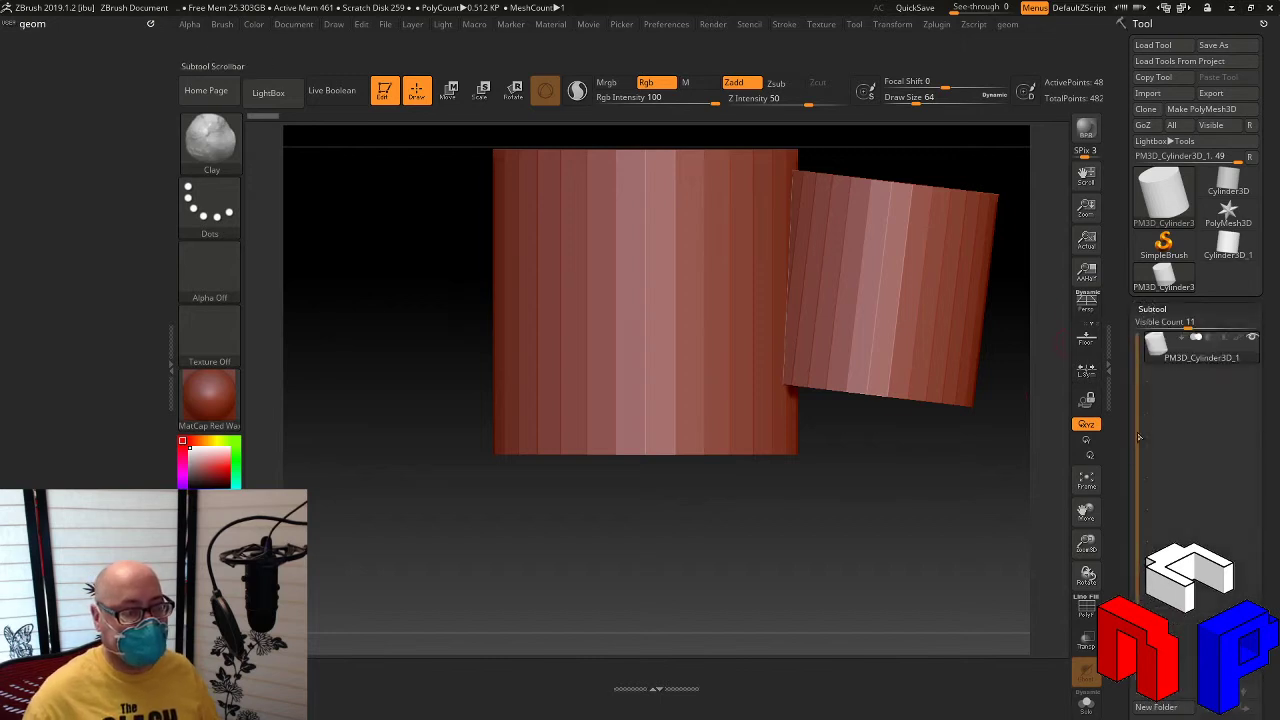
pyautogui.scroll(-5, 1122, 296)
pyautogui.scroll(5, 1122, 300)
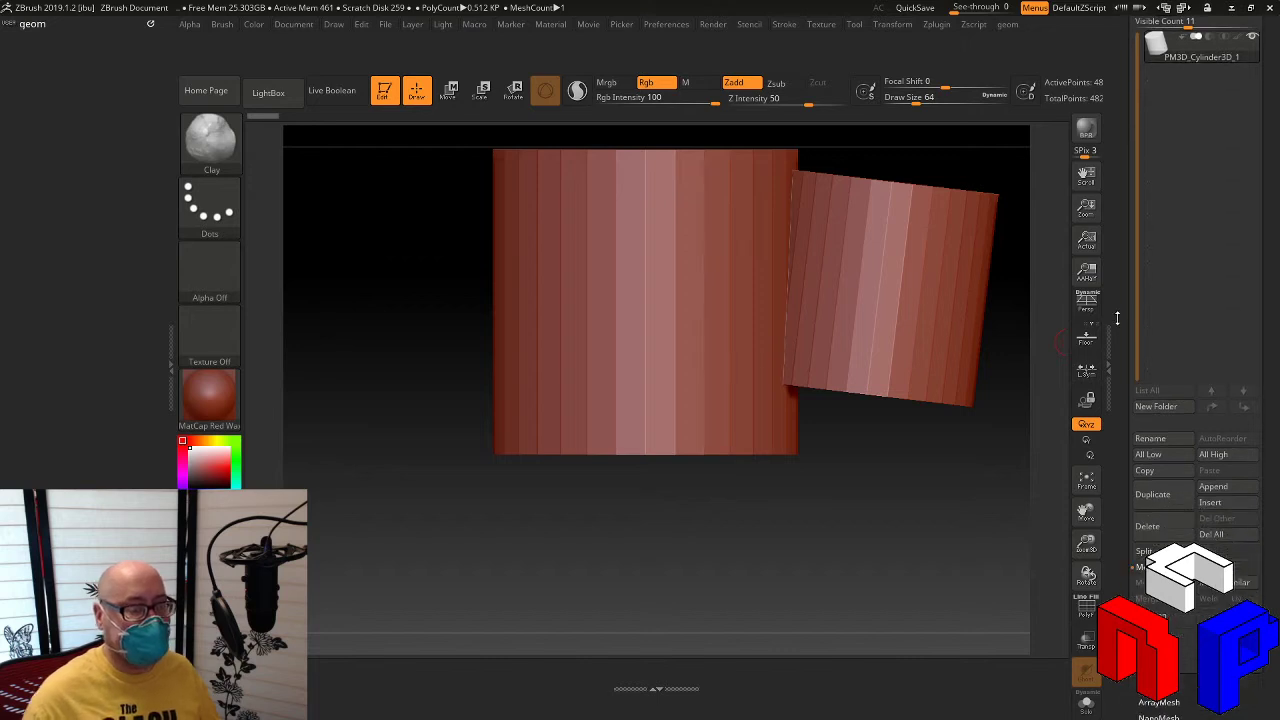
pyautogui.scroll(-5, 1120, 300)
pyautogui.scroll(4, 1120, 300)
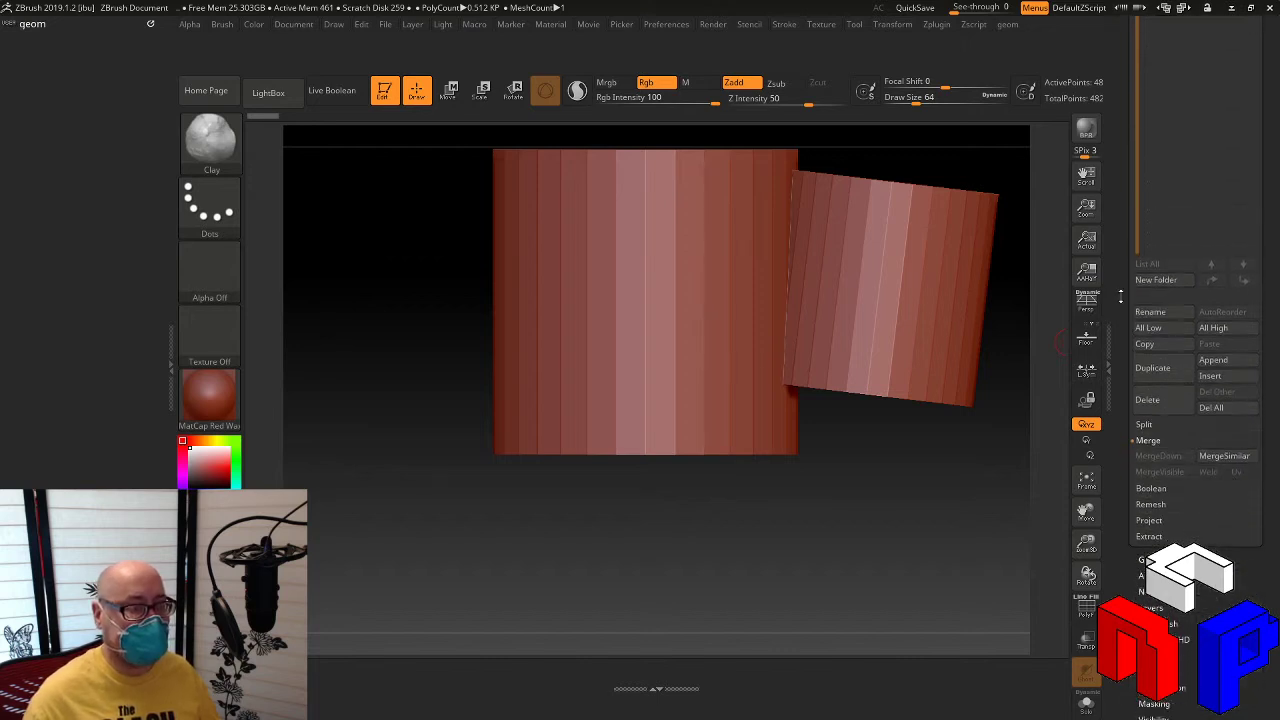
pyautogui.scroll(3, 1123, 330)
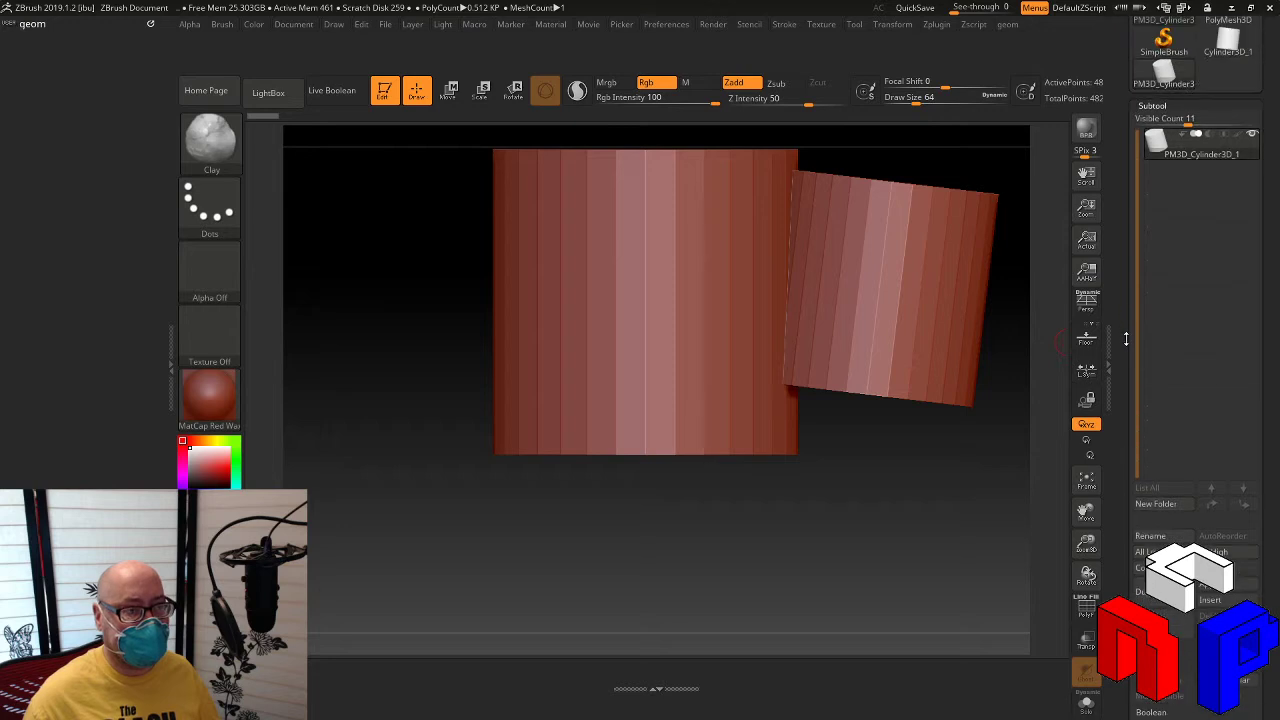
pyautogui.scroll(-6, 1126, 338)
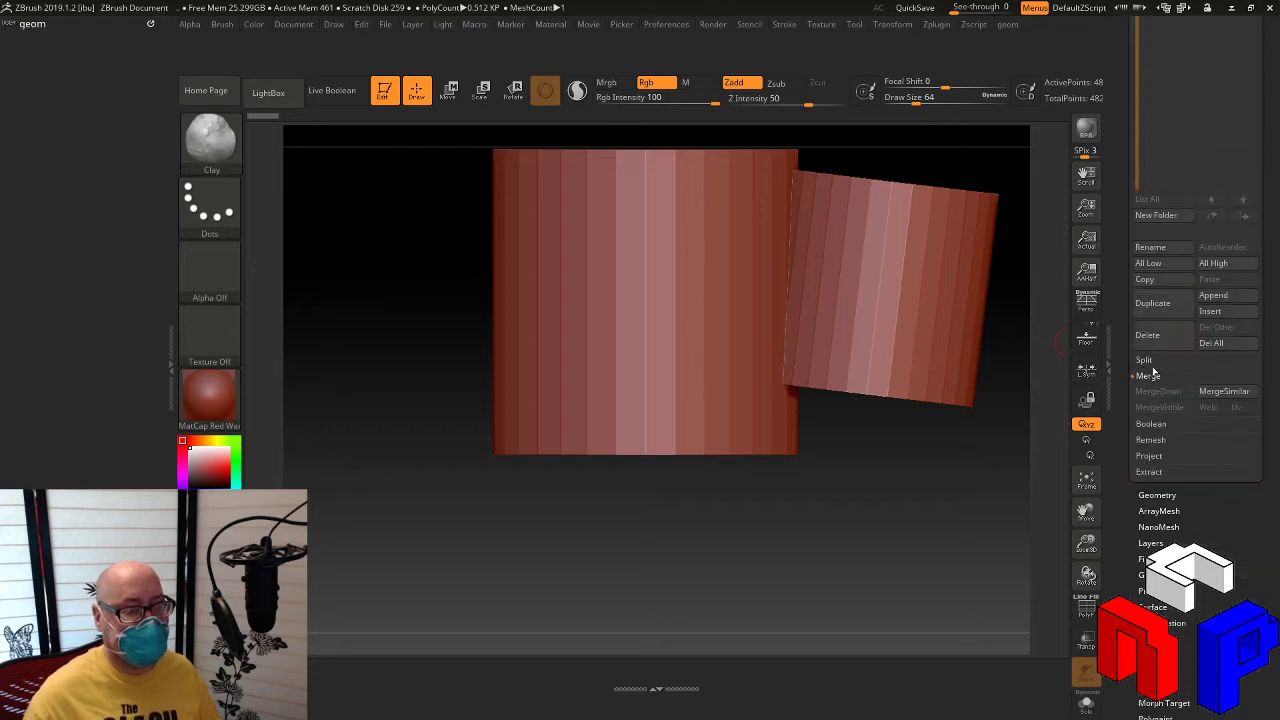
pyautogui.click(1159, 362)
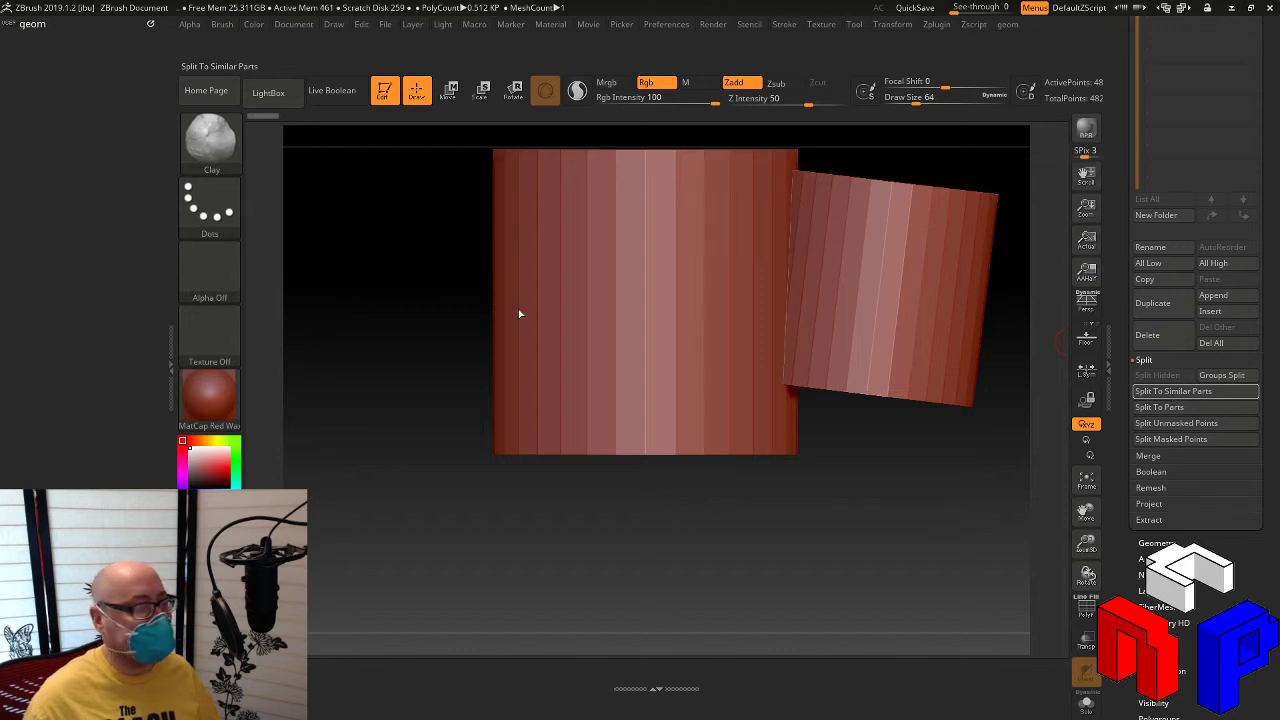
pyautogui.press('ctrl')
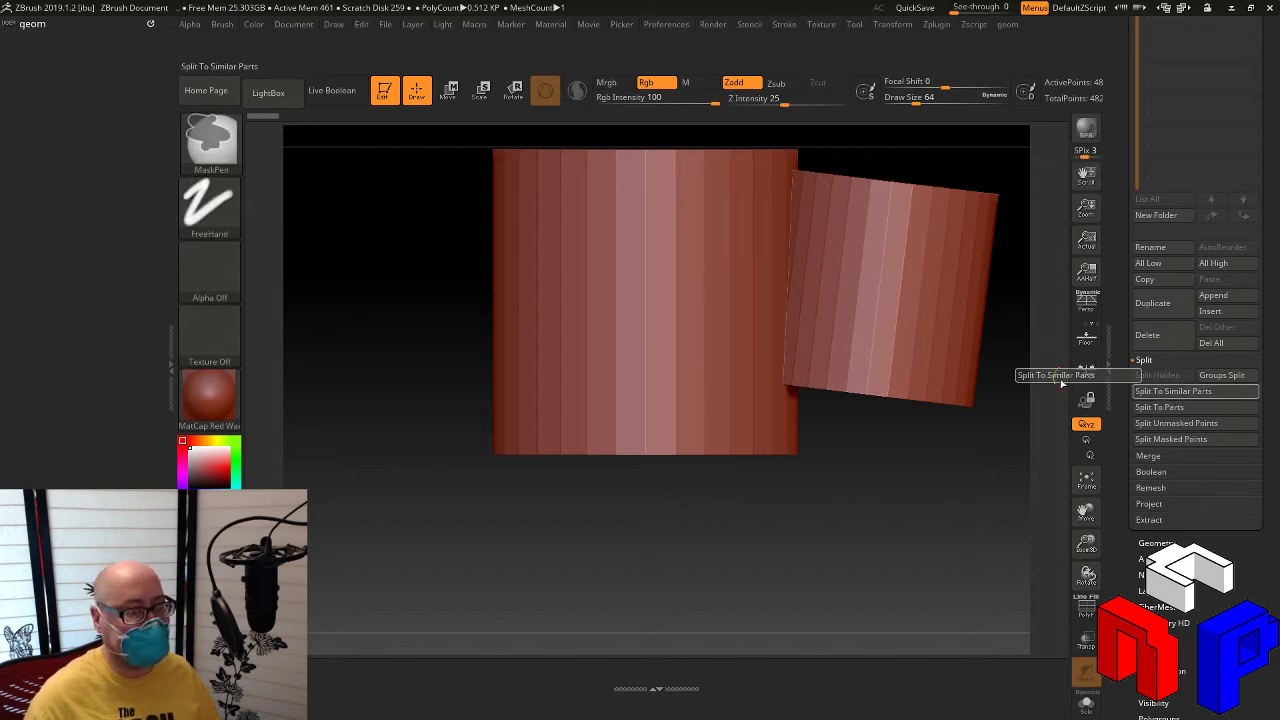
pyautogui.keyDown('ctrl'); pyautogui.moveTo(133, 168); pyautogui.dragTo(32, 45); pyautogui.keyUp('ctrl')
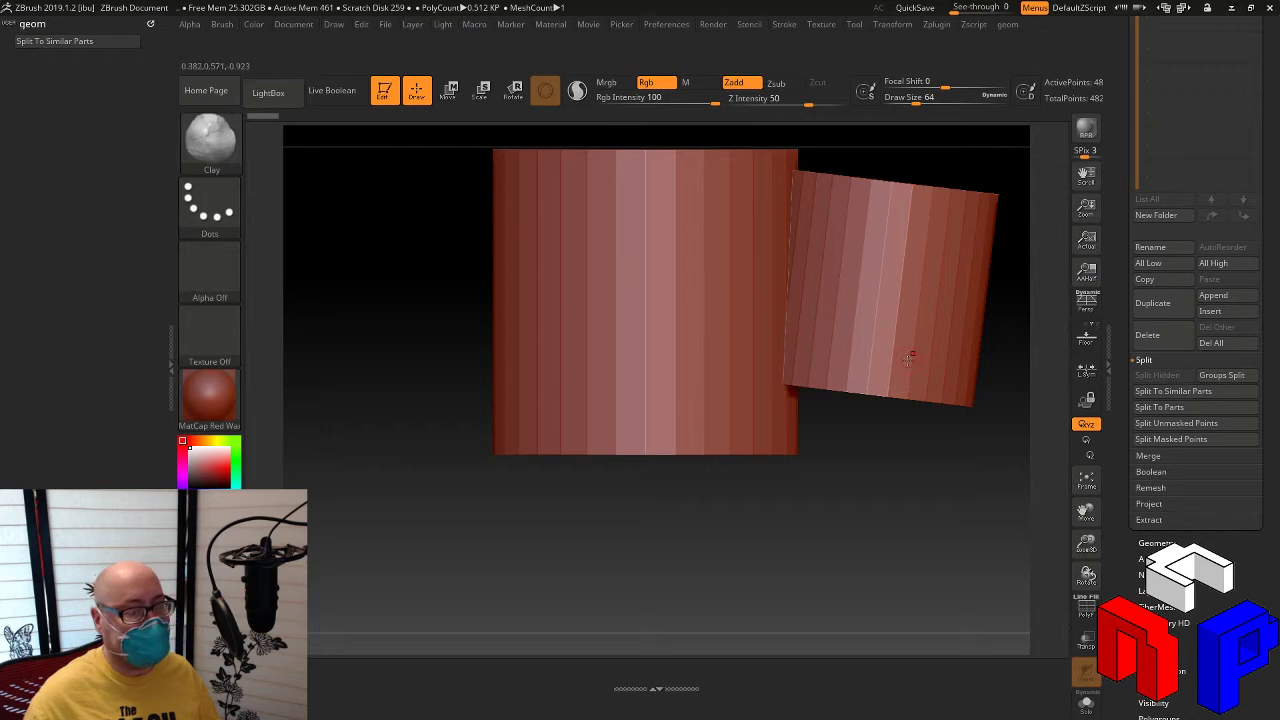
# Step: Add the Subtool commands Split Masked Points and Split To Parts to the docked geom menu
pyautogui.press('ctrl')
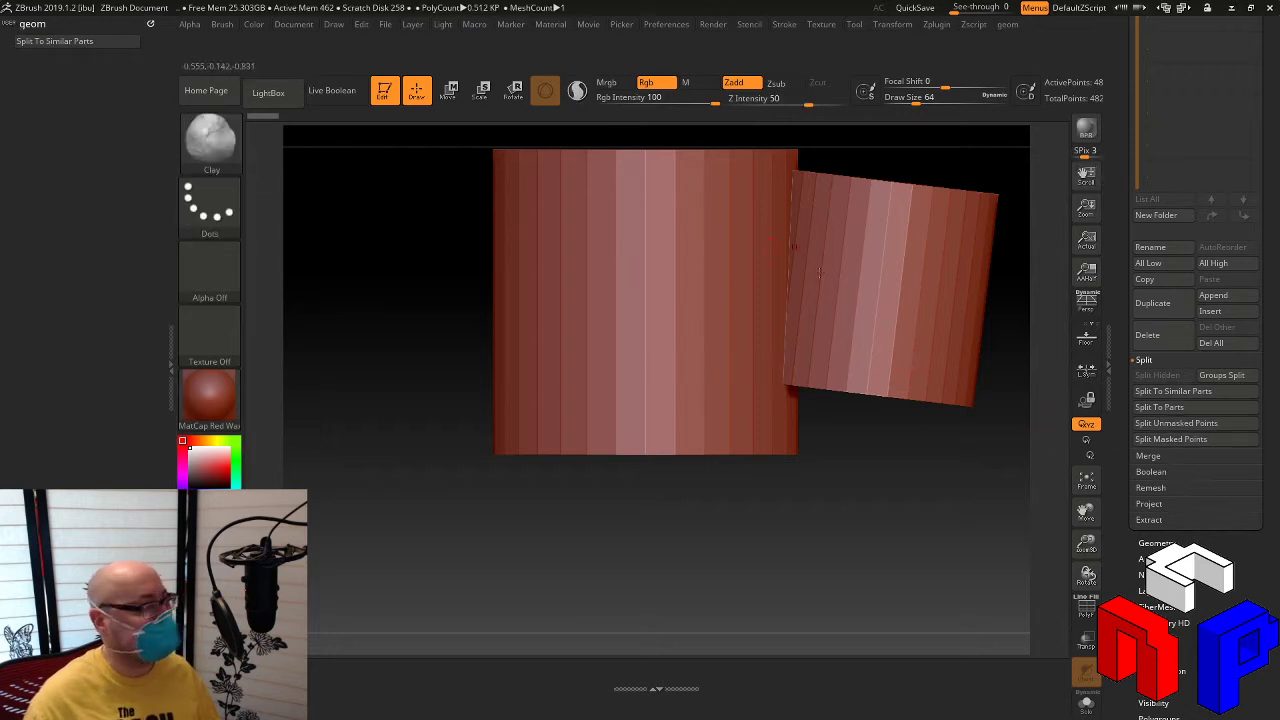
pyautogui.keyDown('ctrl'); pyautogui.keyDown('alt'); pyautogui.moveTo(1196, 439); pyautogui.dragTo(115, 55); pyautogui.keyUp('alt'); pyautogui.keyUp('ctrl')
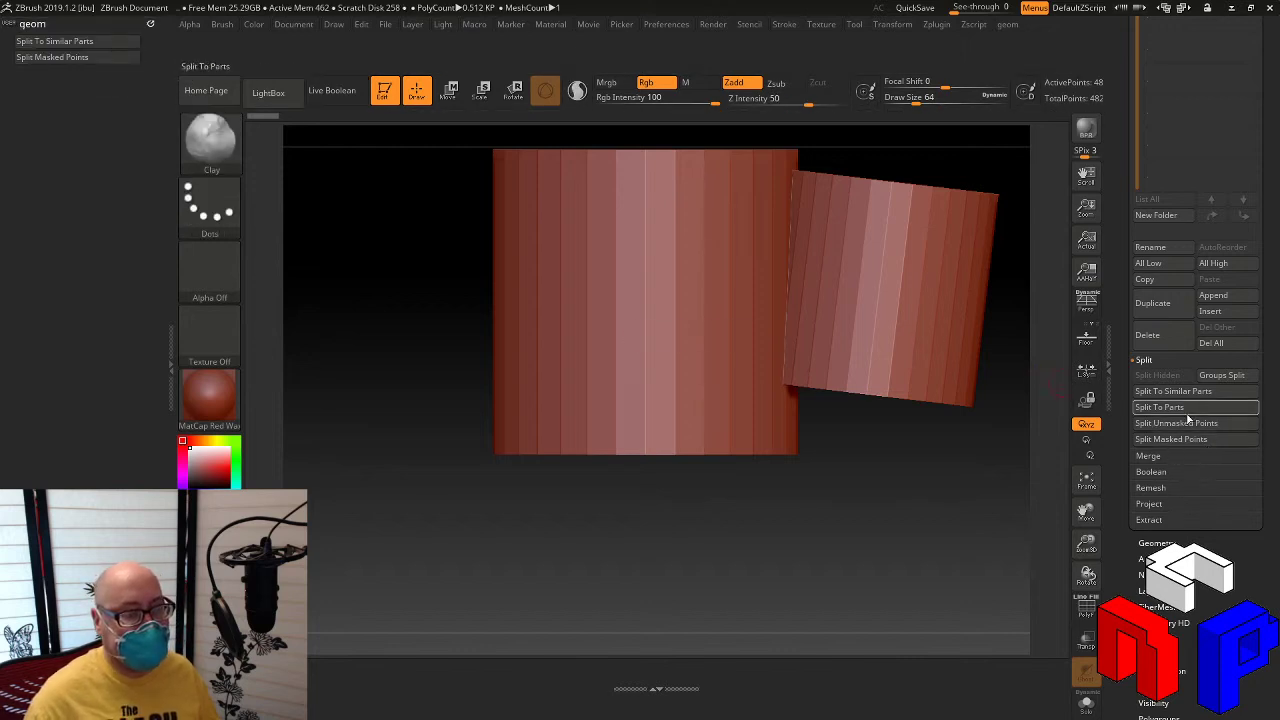
pyautogui.press('ctrl')
pyautogui.moveTo(1165, 407)
pyautogui.keyDown('ctrl'); pyautogui.keyDown('alt'); pyautogui.mouseDown()
pyautogui.moveTo(677, 323)
pyautogui.moveTo(62, 44)
pyautogui.mouseUp(); pyautogui.keyUp('alt'); pyautogui.keyUp('ctrl')
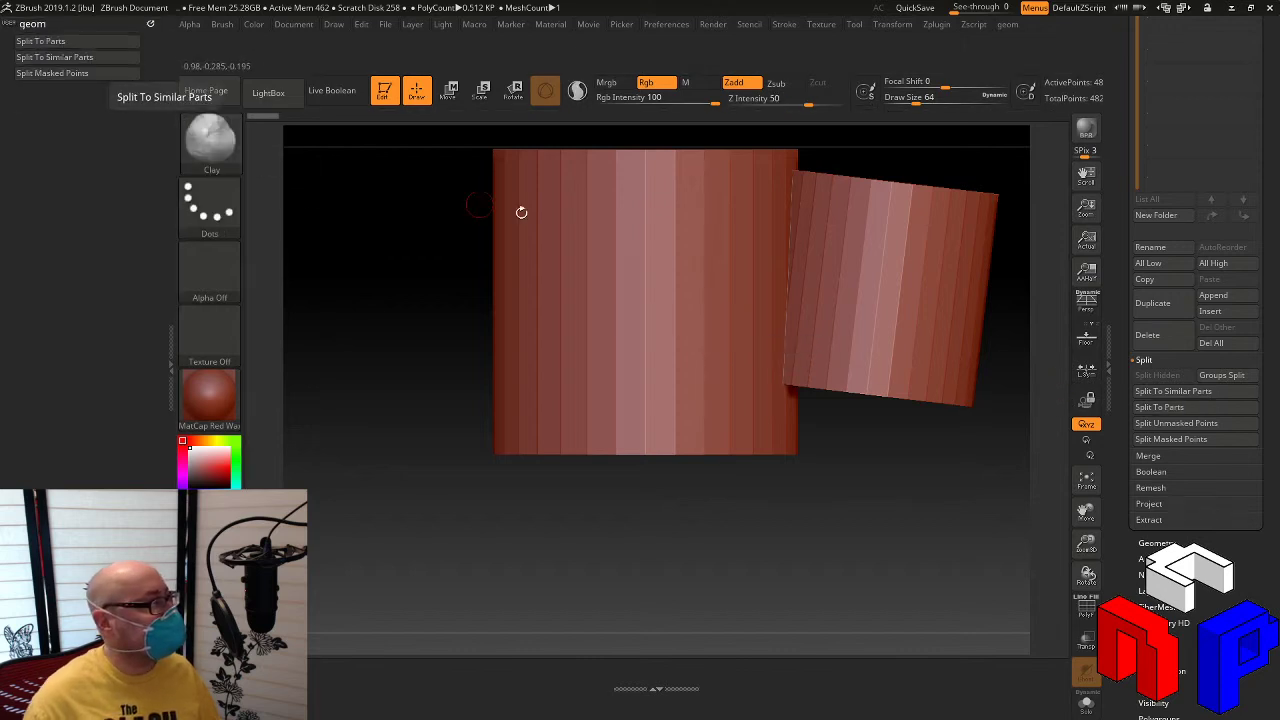
pyautogui.click(1157, 458)
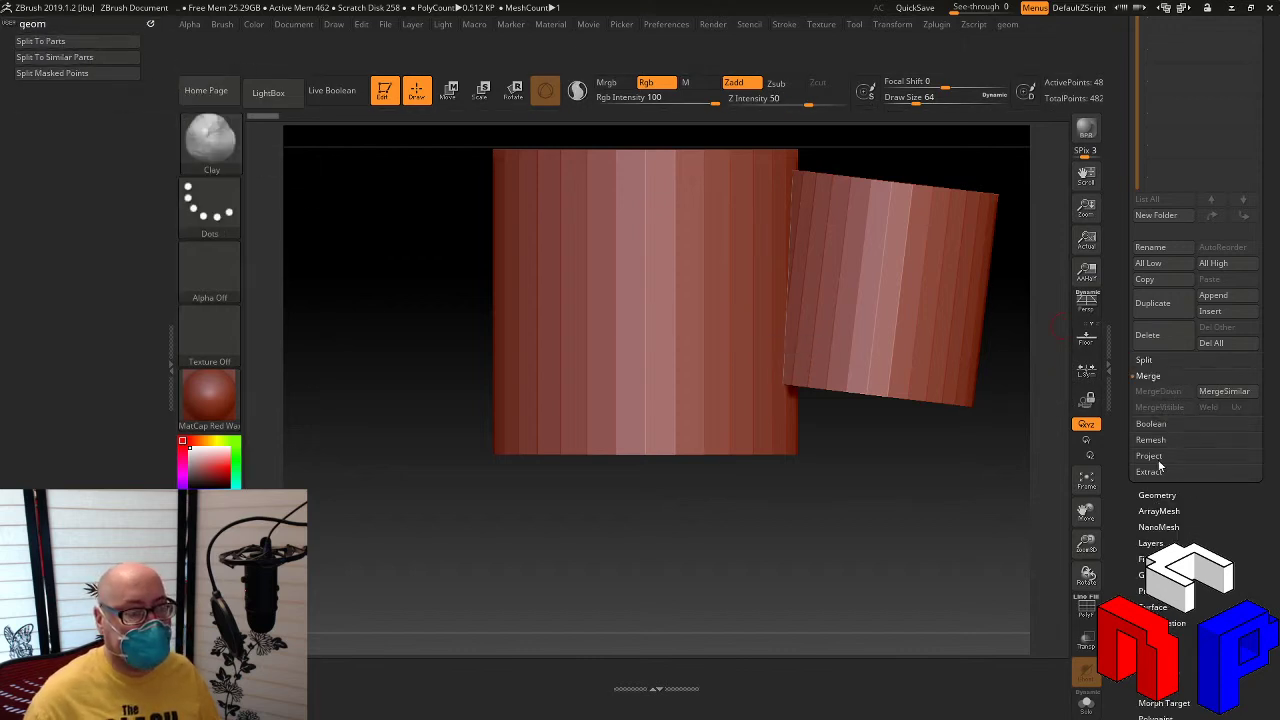
pyautogui.click(1145, 360)
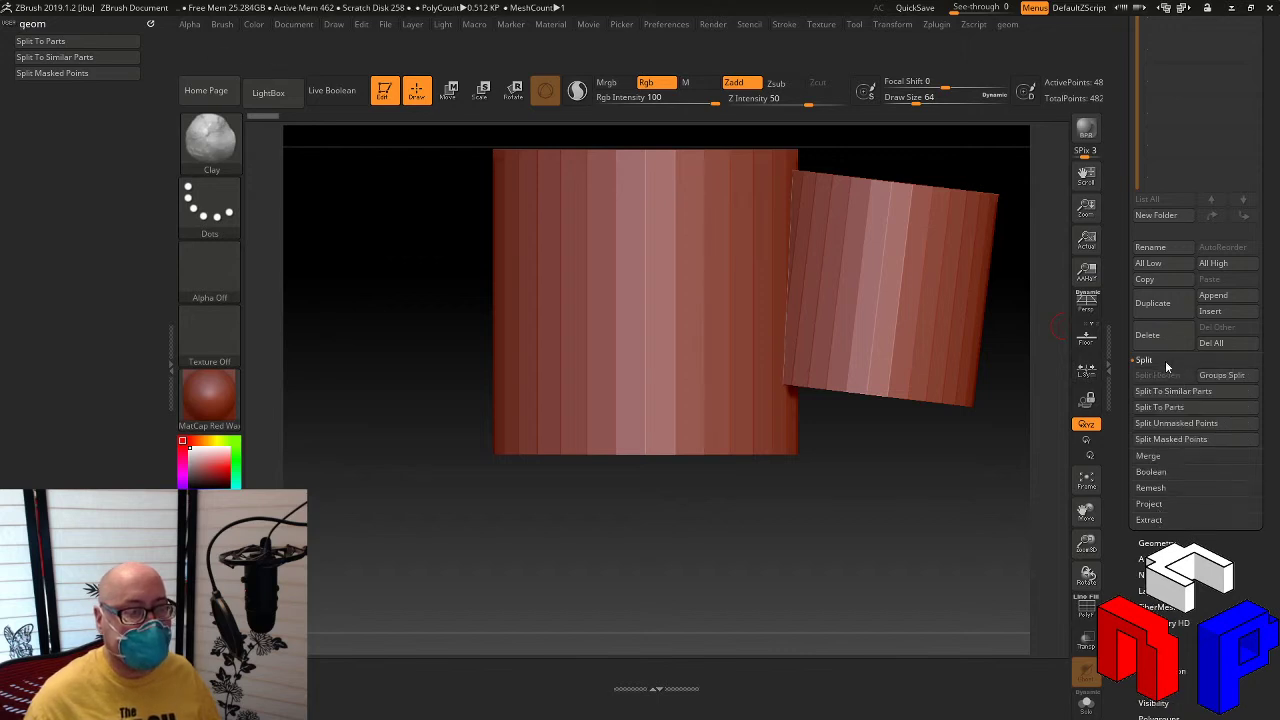
pyautogui.click(1150, 455)
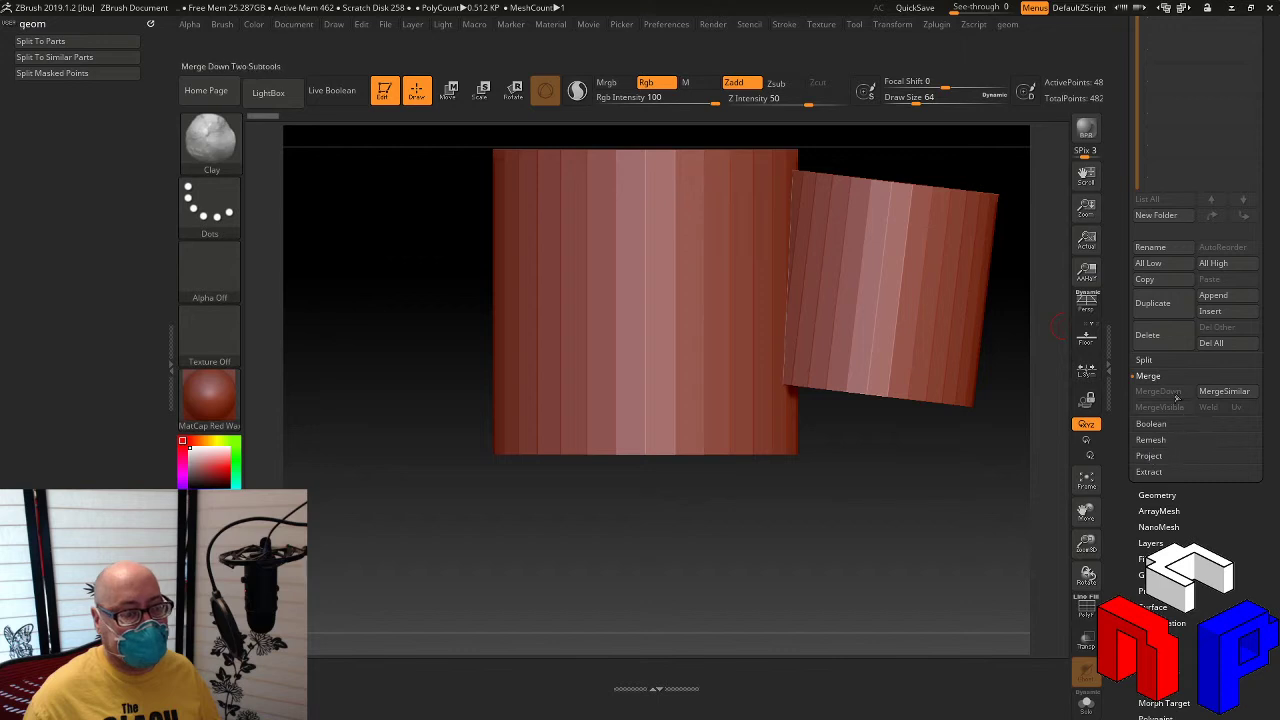
pyautogui.press('ctrl')
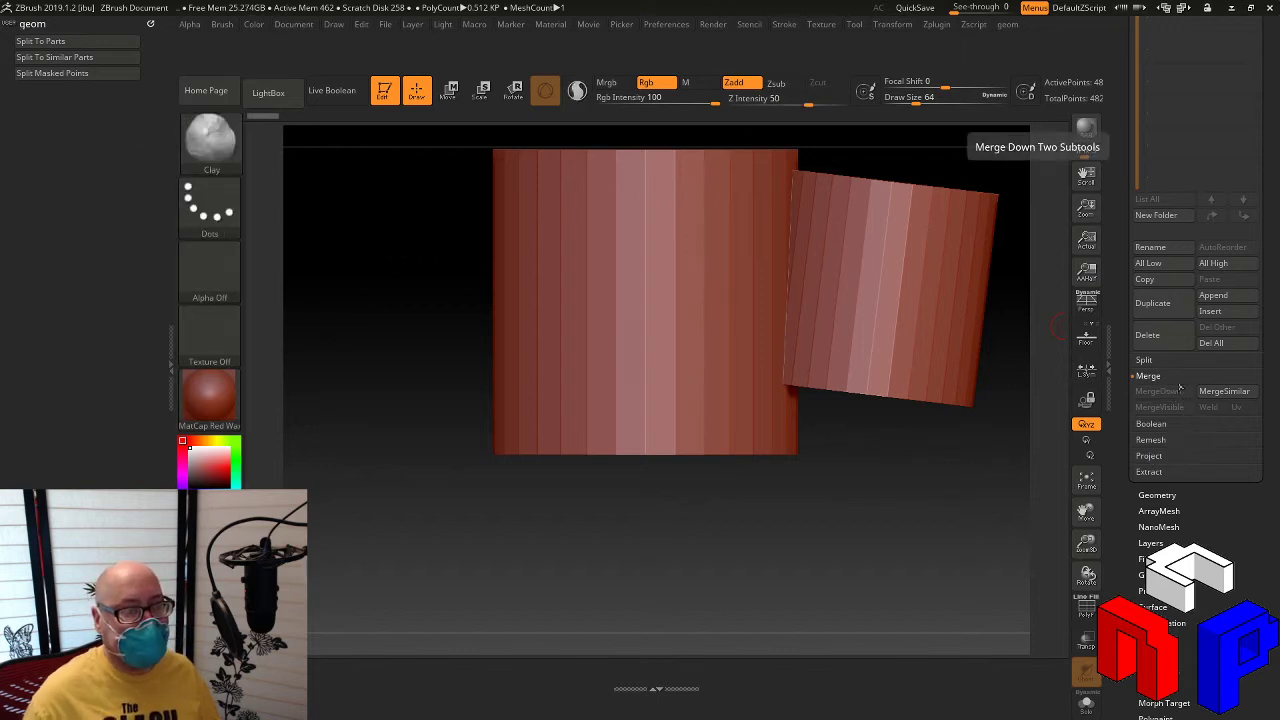
# Step: Add the Geometry commands Divide, Del Higher and Del Lower at the beginning of the geom menu
pyautogui.moveTo(1125, 360)
pyautogui.mouseDown()
pyautogui.moveTo(1125, 425)
pyautogui.moveTo(1112, 353)
pyautogui.mouseUp()
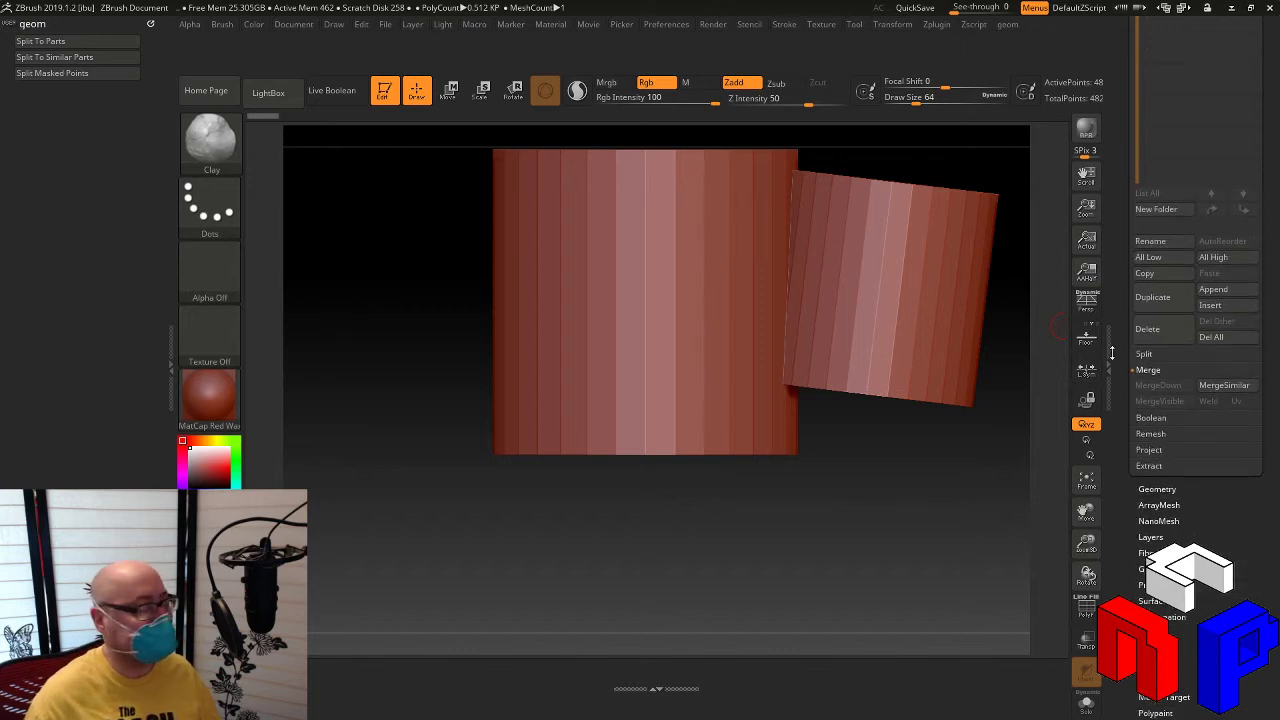
pyautogui.click(1157, 488)
pyautogui.moveTo(1132, 410); pyautogui.dragTo(1136, 532)
pyautogui.moveTo(1147, 419)
pyautogui.keyDown('ctrl'); pyautogui.keyDown('alt'); pyautogui.mouseDown()
pyautogui.moveTo(962, 425)
pyautogui.moveTo(35, 144)
pyautogui.moveTo(60, 101)
pyautogui.moveTo(267, 175)
pyautogui.moveTo(45, 49)
pyautogui.mouseUp(); pyautogui.keyUp('alt'); pyautogui.keyUp('ctrl')
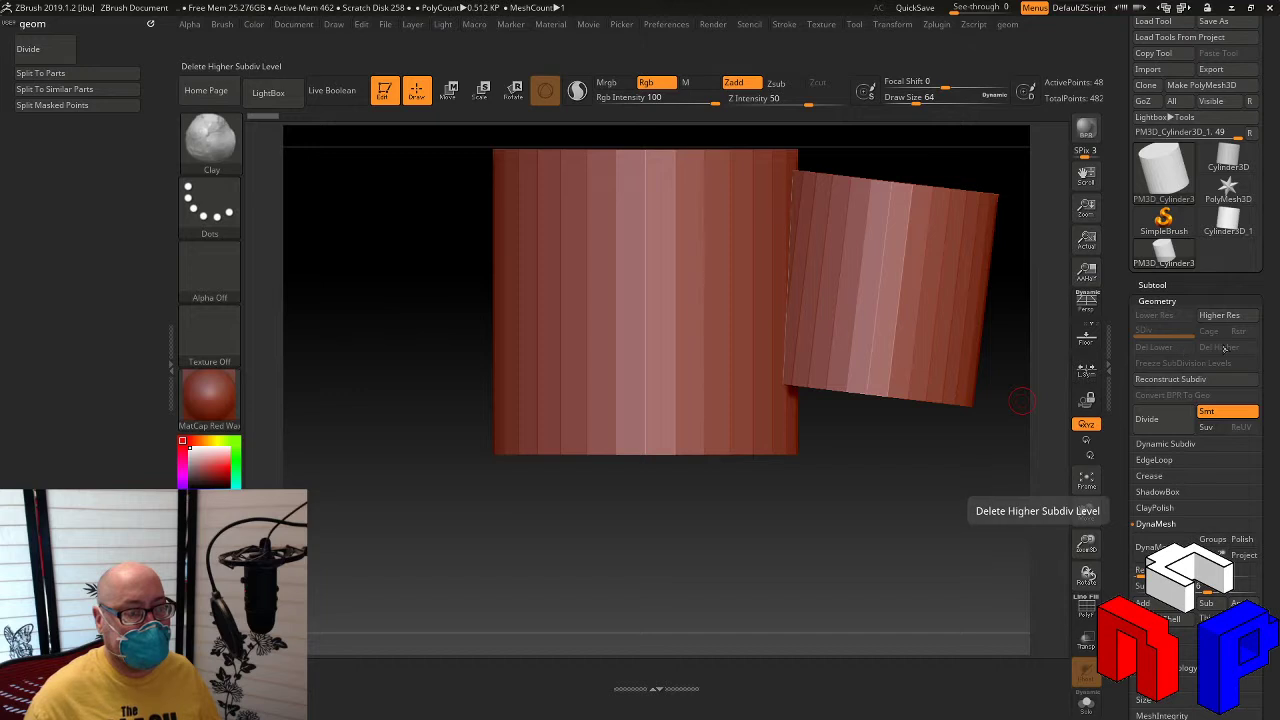
pyautogui.keyDown('ctrl'); pyautogui.keyDown('alt'); pyautogui.moveTo(1225, 348); pyautogui.dragTo(82, 42); pyautogui.keyUp('alt'); pyautogui.keyUp('ctrl')
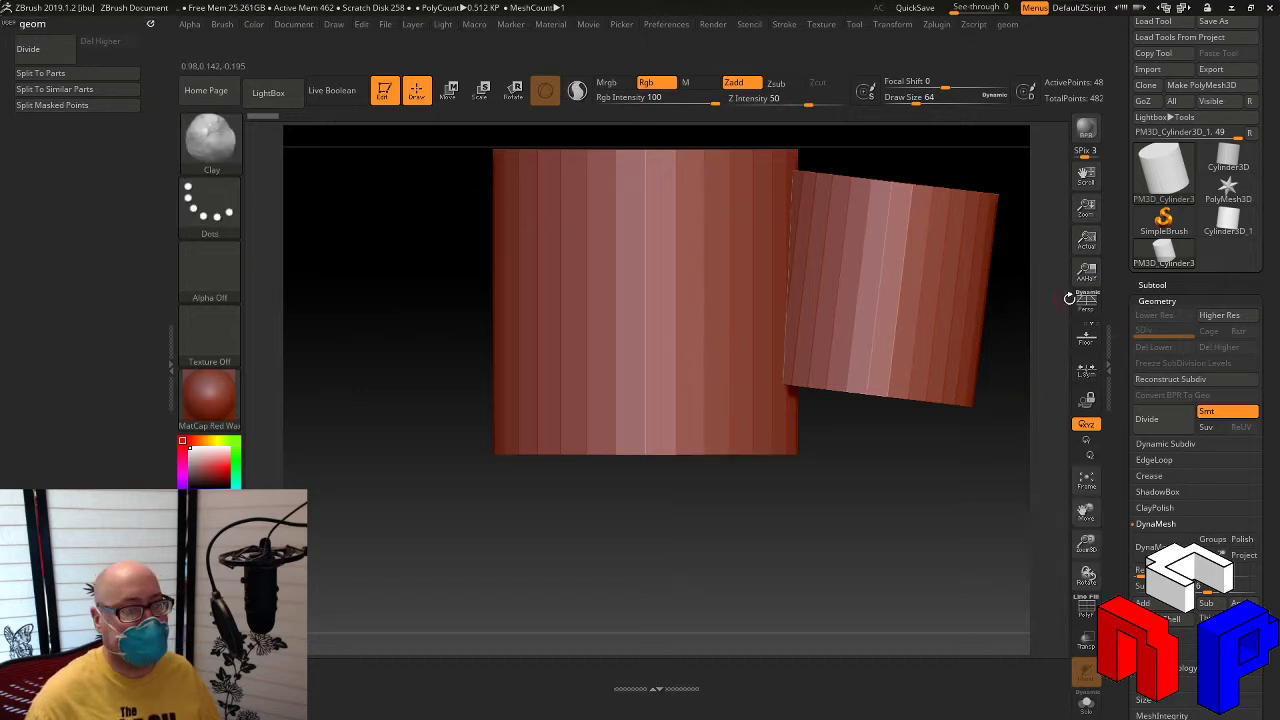
pyautogui.press('ctrl')
pyautogui.keyDown('ctrl'); pyautogui.keyDown('alt'); pyautogui.moveTo(197, 35); pyautogui.dragTo(99, 57); pyautogui.keyUp('alt'); pyautogui.keyUp('ctrl')
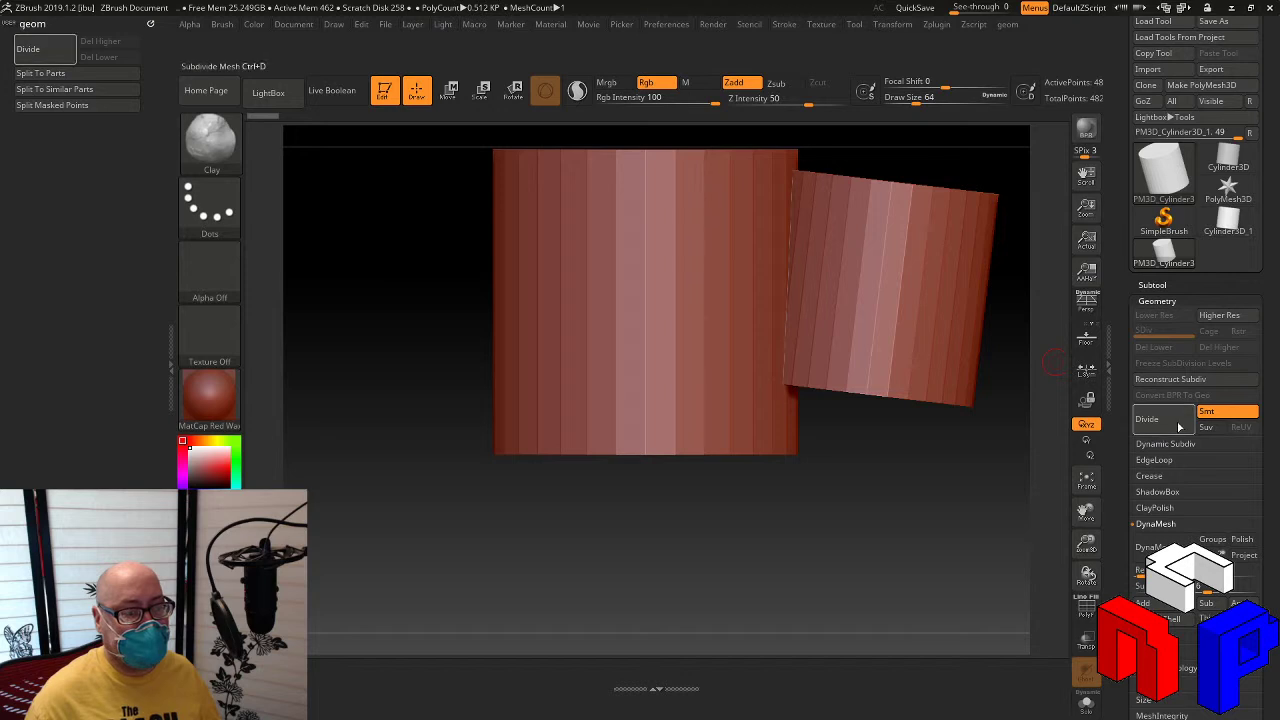
# Step: Add the Geometry SDiv slider to the geom menu and place it directly beneath Divide
pyautogui.moveTo(1160, 331)
pyautogui.keyDown('ctrl'); pyautogui.keyDown('alt'); pyautogui.mouseDown()
pyautogui.moveTo(728, 257)
pyautogui.moveTo(85, 84)
pyautogui.mouseUp(); pyautogui.keyUp('alt'); pyautogui.keyUp('ctrl')
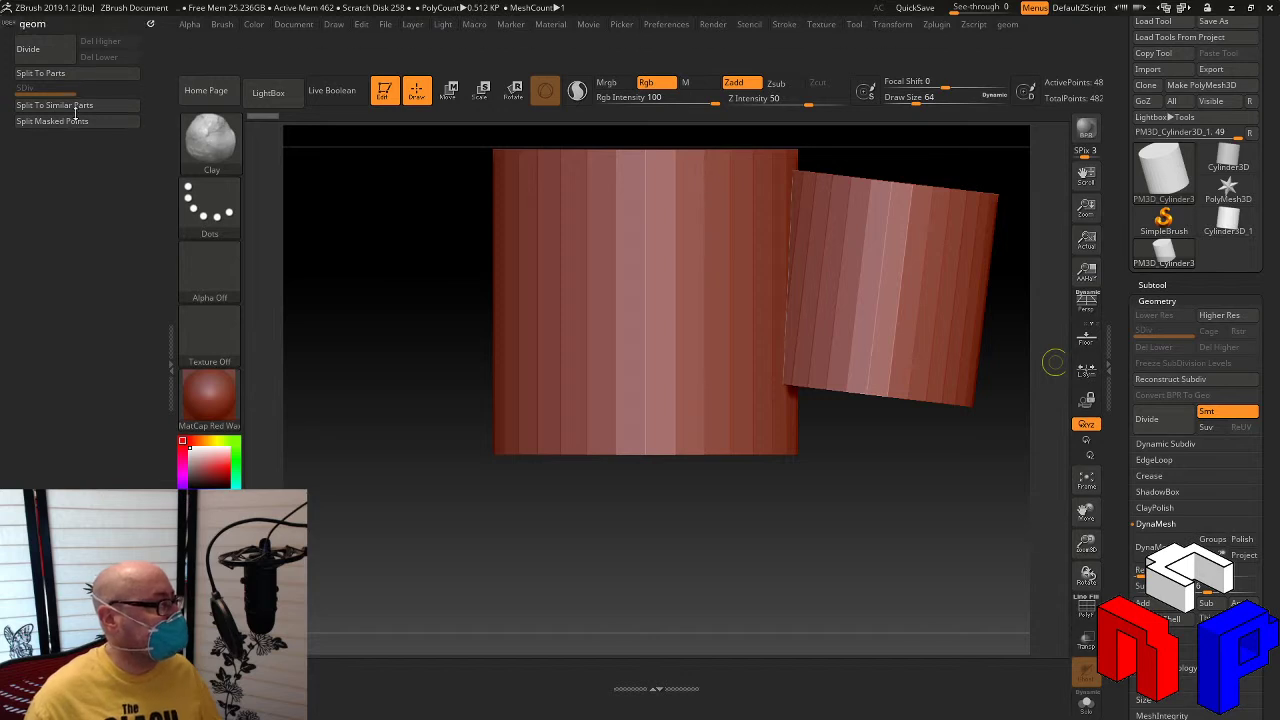
pyautogui.keyDown('ctrl'); pyautogui.keyDown('alt'); pyautogui.click(92, 92); pyautogui.keyUp('alt'); pyautogui.keyUp('ctrl')
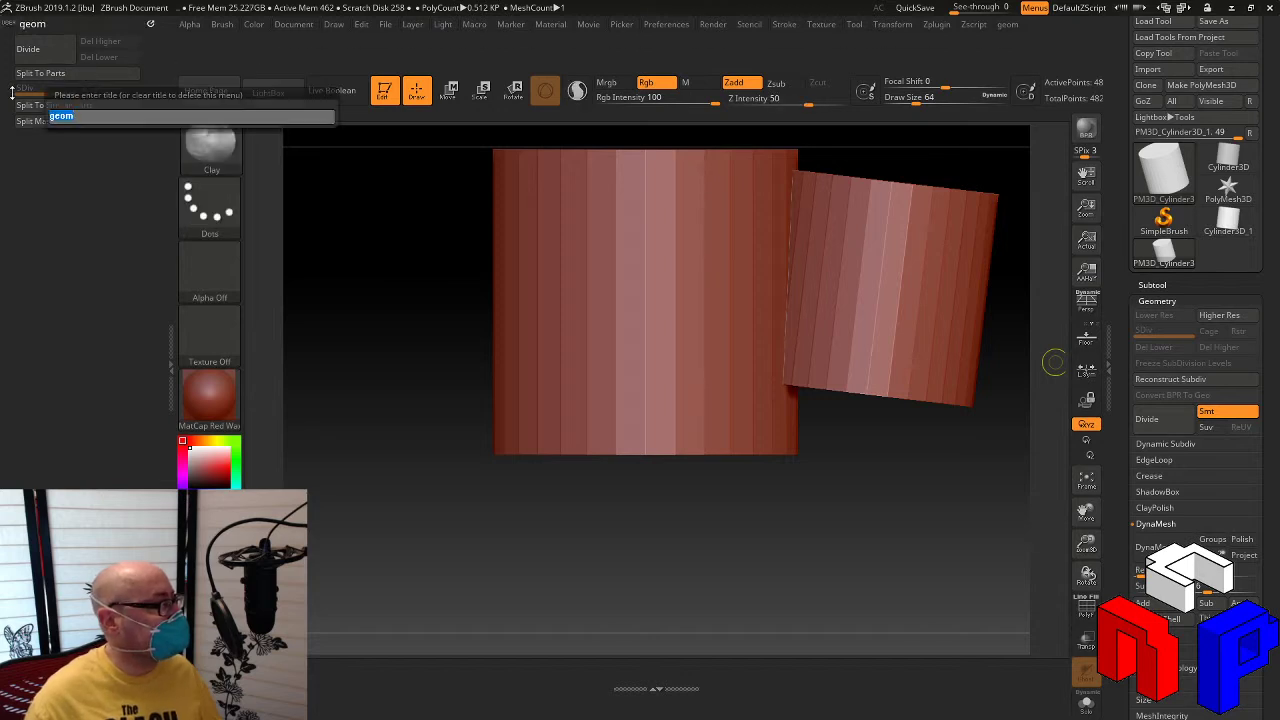
pyautogui.press('Return')
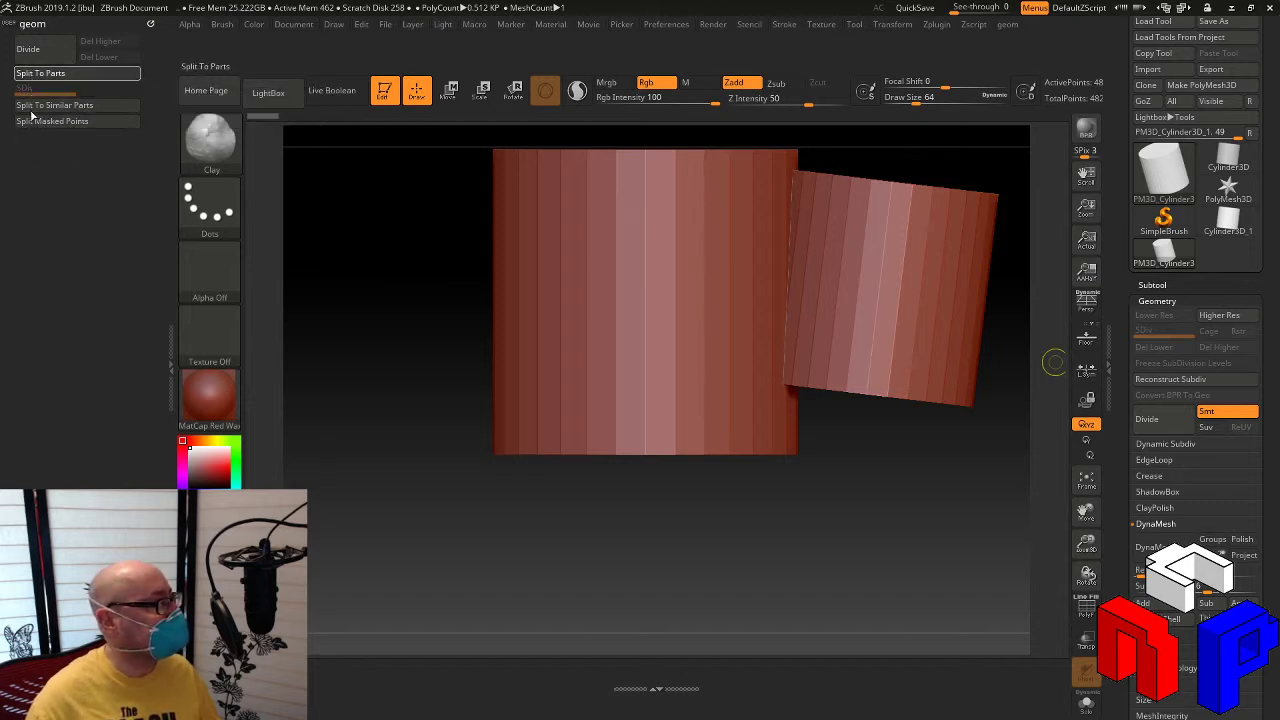
pyautogui.click(30, 106)
pyautogui.click(143, 142)
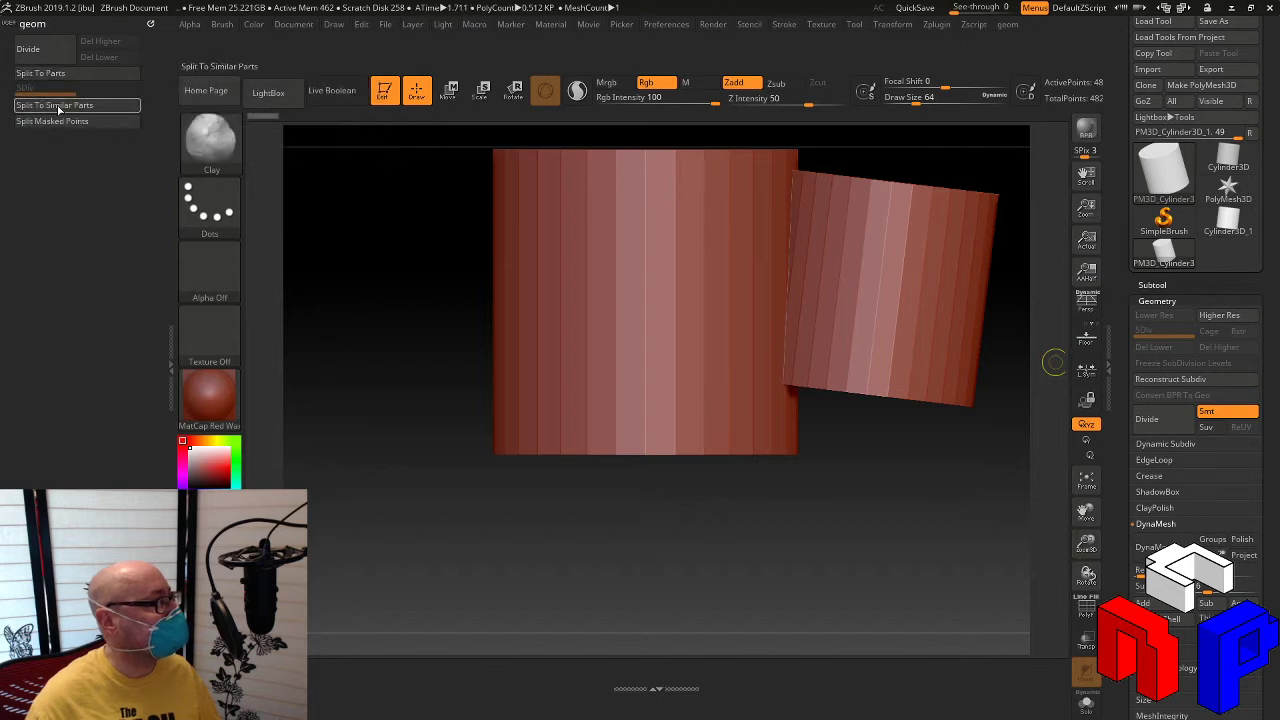
pyautogui.press('ctrl')
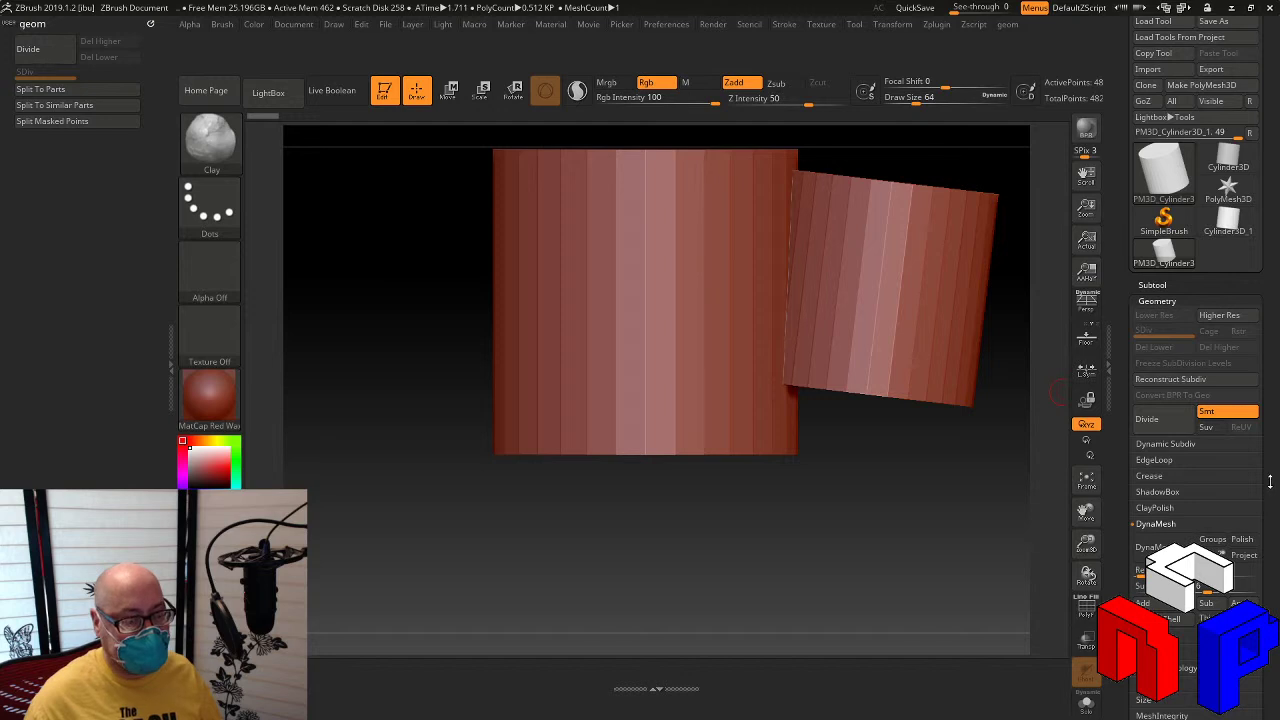
# Step: Add the DynaMesh command and its Resolution slider beneath the split commands in the geom menu
pyautogui.scroll(-4, 1270, 482)
pyautogui.moveTo(1176, 384)
pyautogui.keyDown('ctrl'); pyautogui.keyDown('alt'); pyautogui.mouseDown()
pyautogui.moveTo(139, 270)
pyautogui.moveTo(59, 164)
pyautogui.moveTo(40, 82)
pyautogui.moveTo(50, 150)
pyautogui.moveTo(45, 132)
pyautogui.moveTo(55, 145)
pyautogui.moveTo(134, 146)
pyautogui.mouseUp(); pyautogui.keyUp('alt'); pyautogui.keyUp('ctrl')
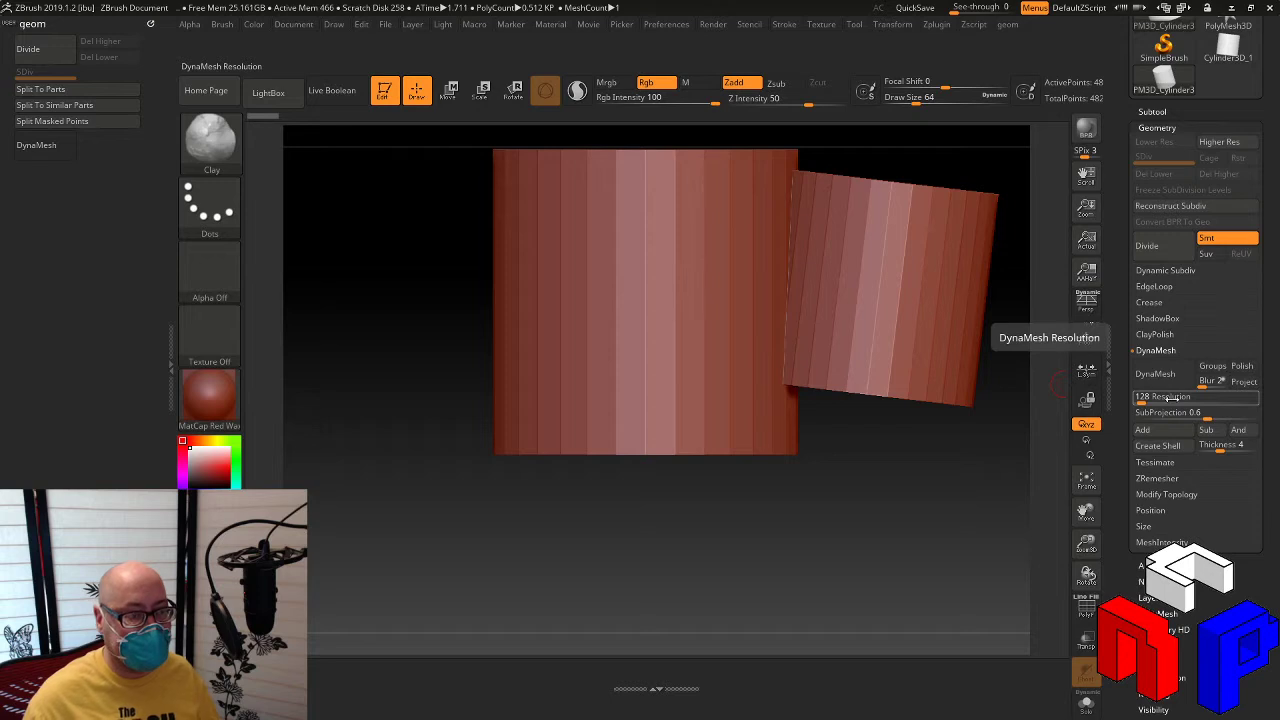
pyautogui.moveTo(1170, 397)
pyautogui.keyDown('ctrl'); pyautogui.keyDown('alt'); pyautogui.mouseDown()
pyautogui.moveTo(765, 264)
pyautogui.moveTo(47, 122)
pyautogui.moveTo(47, 190)
pyautogui.moveTo(47, 168)
pyautogui.mouseUp(); pyautogui.keyUp('alt'); pyautogui.keyUp('ctrl')
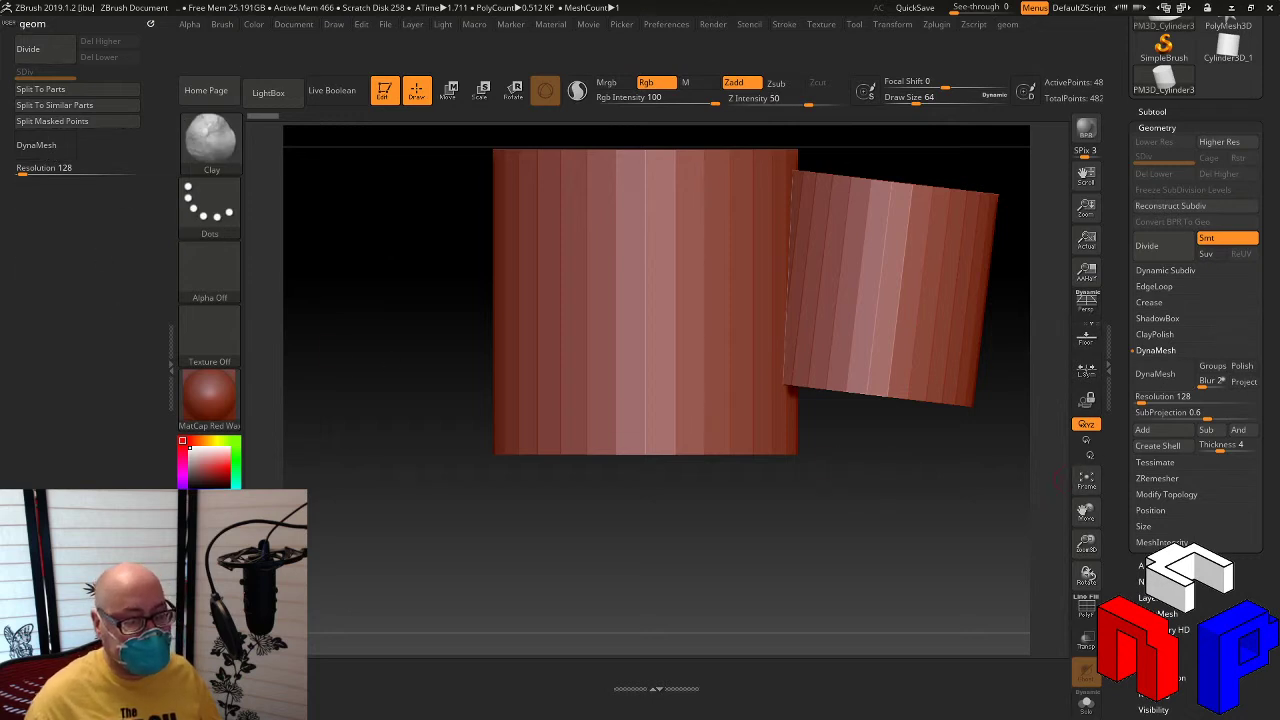
pyautogui.click(1166, 494)
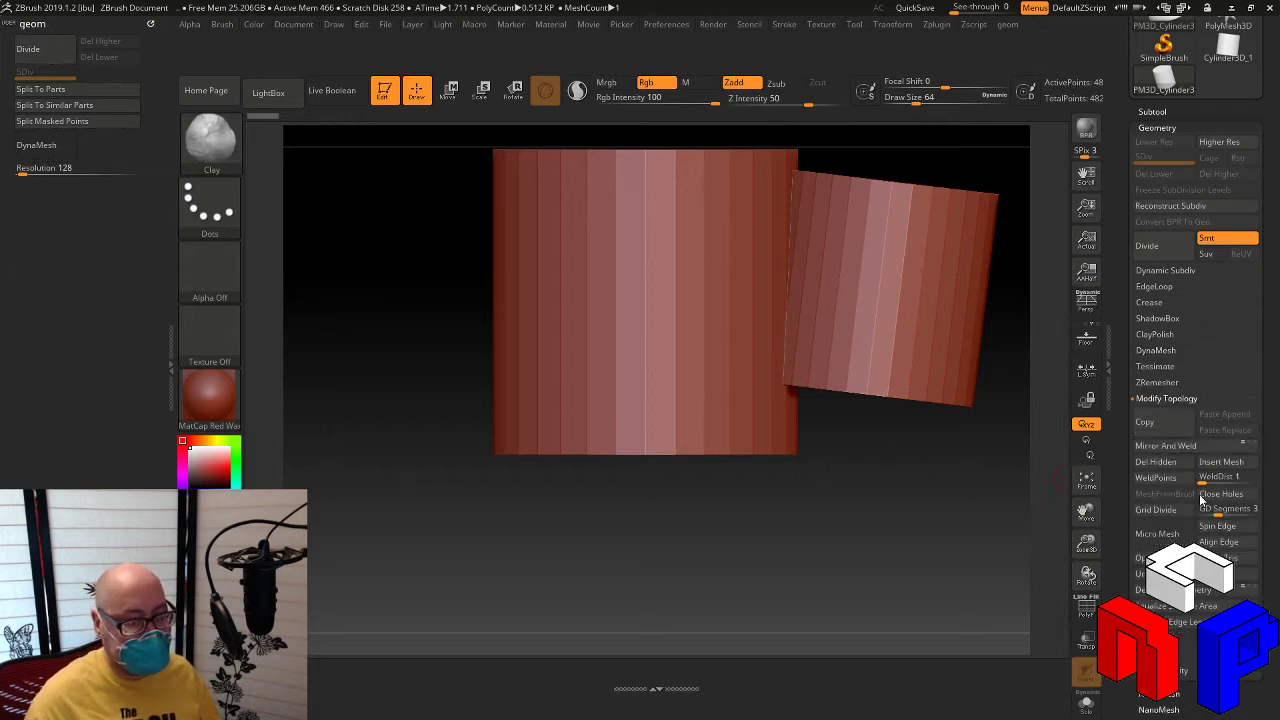
pyautogui.click(1181, 399)
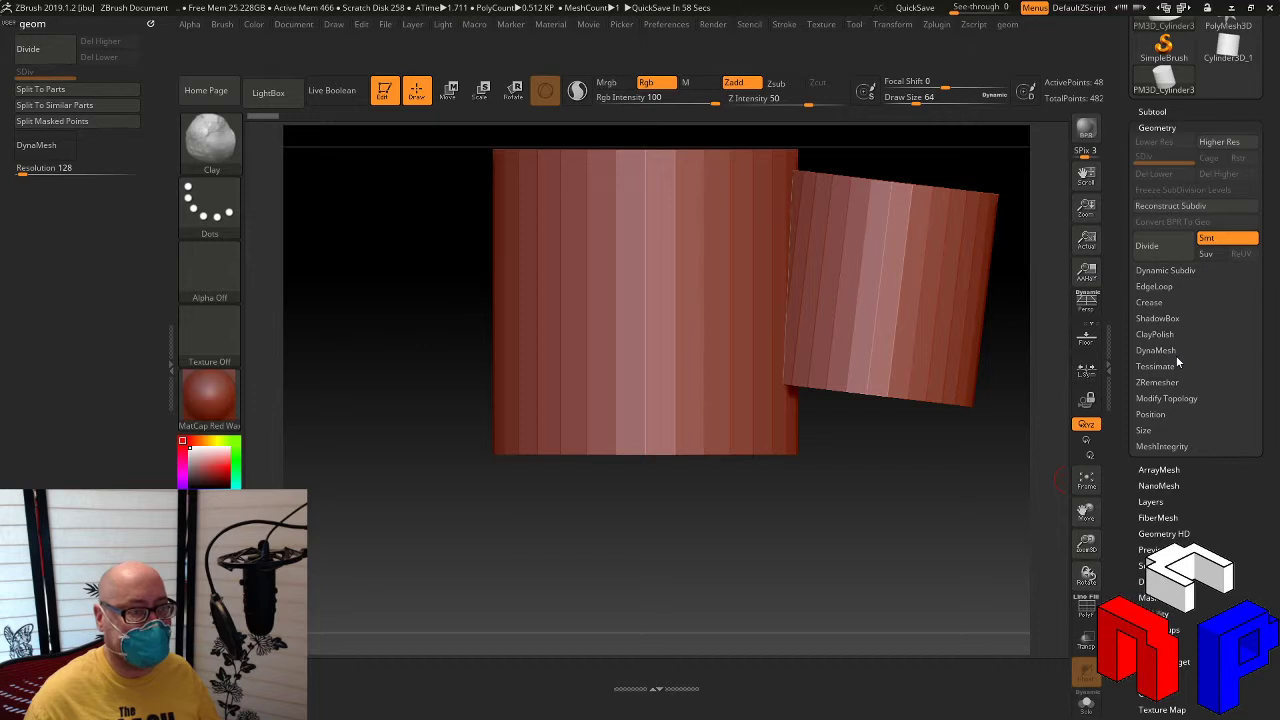
pyautogui.click(1176, 355)
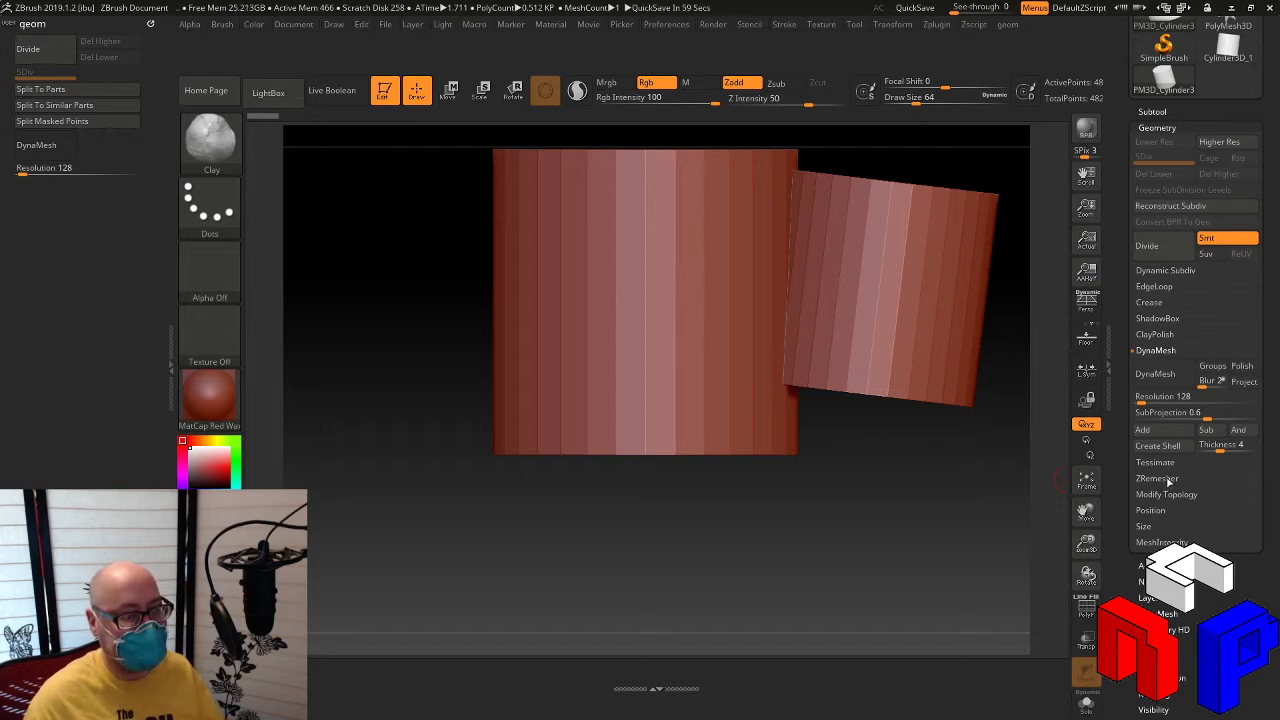
# Step: Add Crease, CreaseAll, UnCrease and UnCreaseAll to the geom menu in two rows between Split Masked Points and DynaMesh
pyautogui.click(1186, 305)
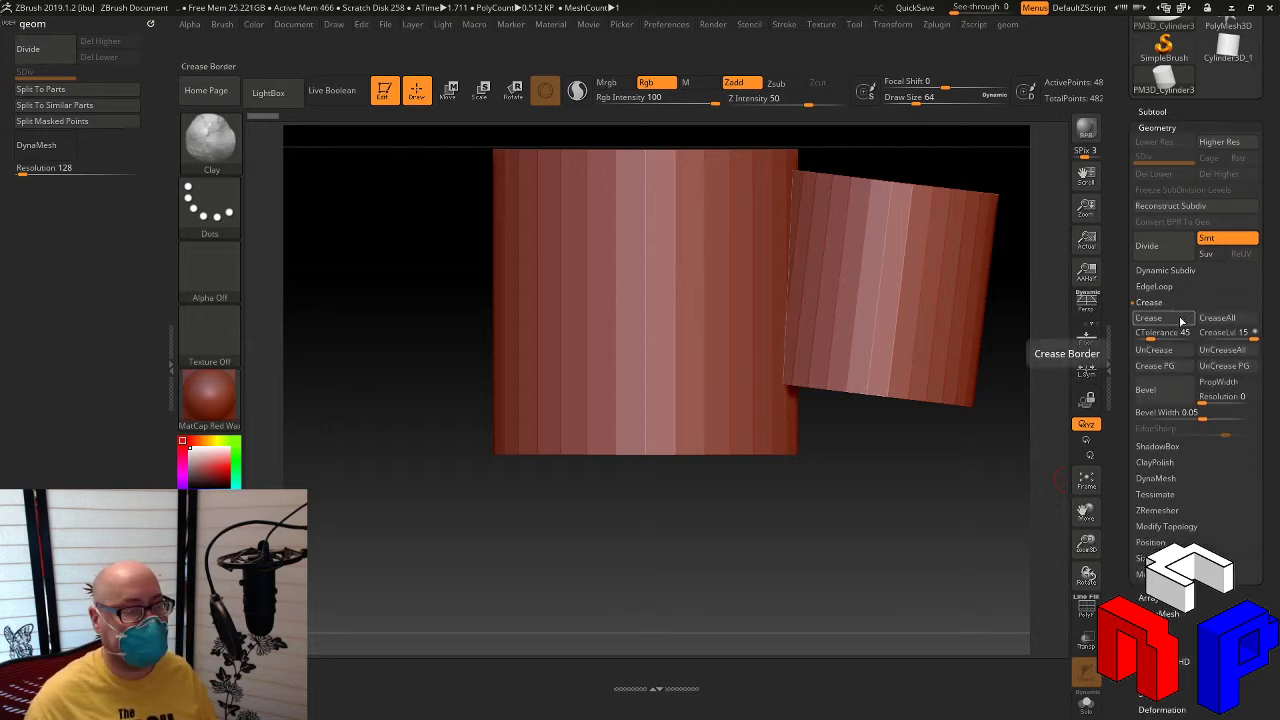
pyautogui.moveTo(1181, 320)
pyautogui.keyDown('ctrl'); pyautogui.keyDown('alt'); pyautogui.mouseDown()
pyautogui.moveTo(900, 310)
pyautogui.moveTo(45, 140)
pyautogui.moveTo(58, 145)
pyautogui.mouseUp(); pyautogui.keyUp('alt'); pyautogui.keyUp('ctrl')
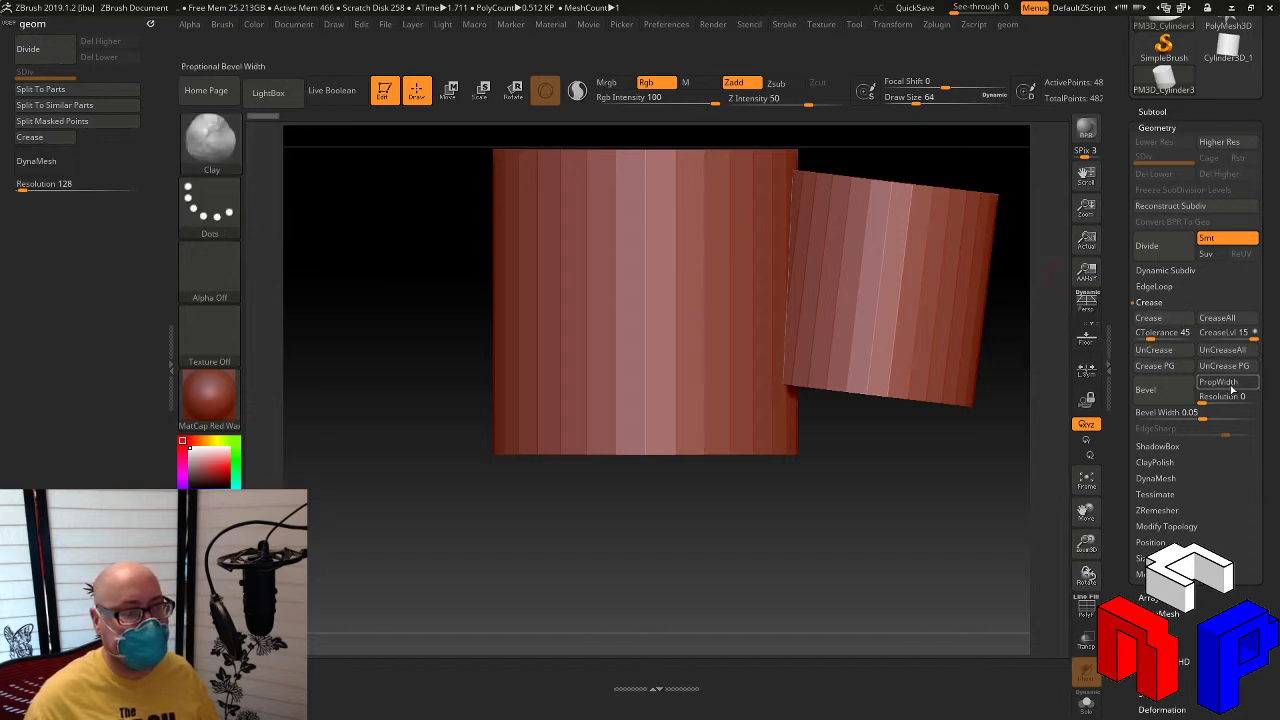
pyautogui.press('ctrl')
pyautogui.keyDown('ctrl'); pyautogui.keyDown('alt'); pyautogui.moveTo(1222, 320); pyautogui.dragTo(115, 142); pyautogui.keyUp('alt'); pyautogui.keyUp('ctrl')
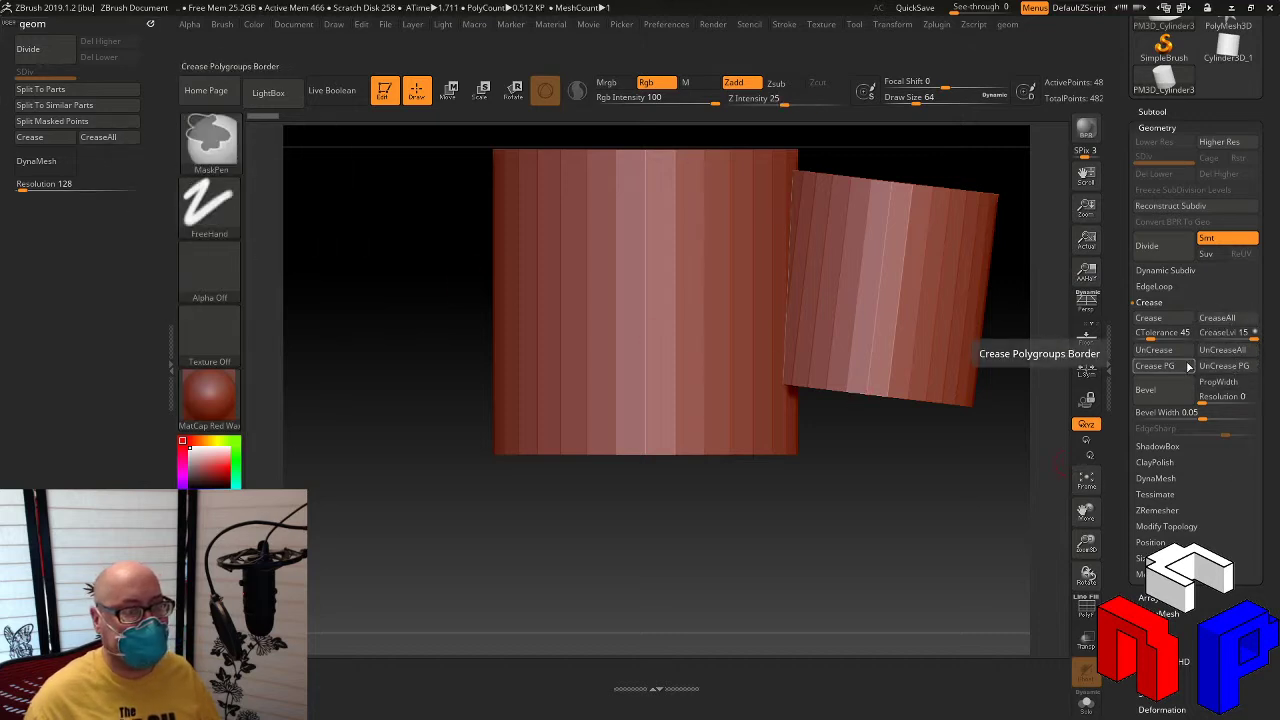
pyautogui.moveTo(1154, 349)
pyautogui.keyDown('ctrl'); pyautogui.keyDown('alt'); pyautogui.mouseDown()
pyautogui.moveTo(683, 320)
pyautogui.moveTo(110, 155)
pyautogui.mouseUp(); pyautogui.keyUp('alt'); pyautogui.keyUp('ctrl')
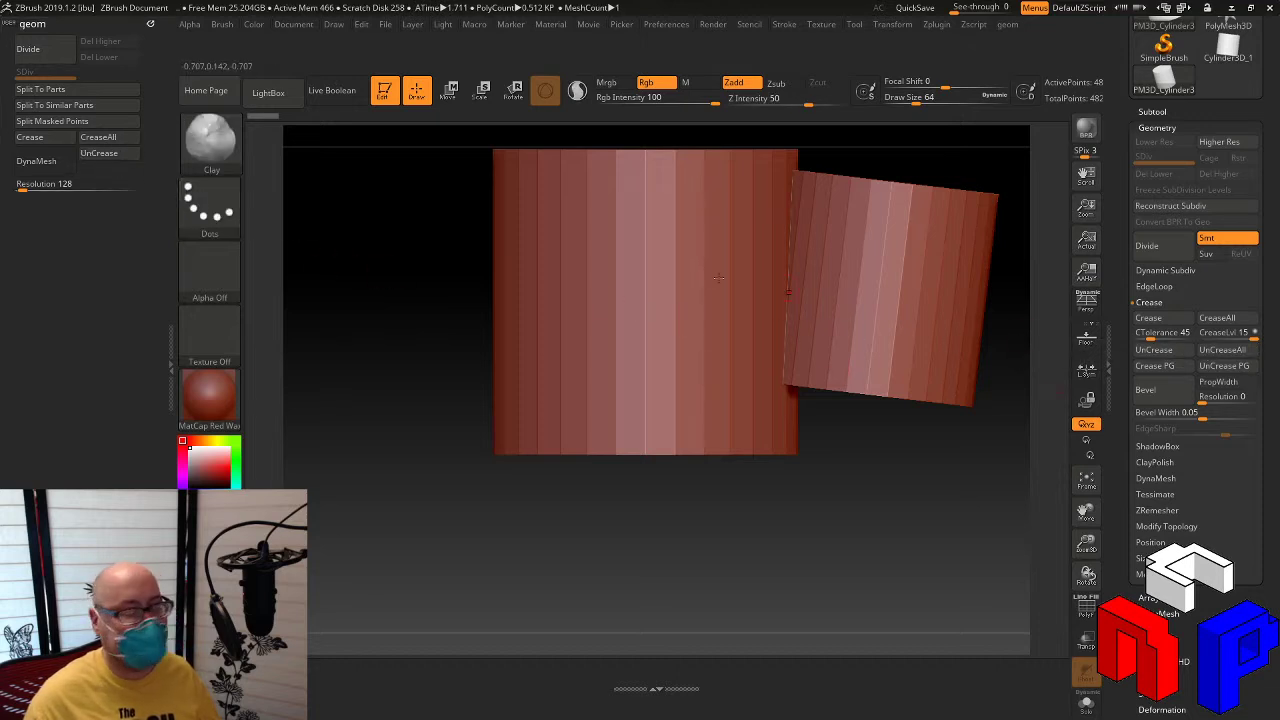
pyautogui.keyDown('ctrl'); pyautogui.keyDown('alt'); pyautogui.moveTo(112, 157); pyautogui.dragTo(40, 157); pyautogui.keyUp('alt'); pyautogui.keyUp('ctrl')
pyautogui.keyDown('ctrl'); pyautogui.keyDown('alt'); pyautogui.moveTo(1226, 353); pyautogui.dragTo(104, 155); pyautogui.keyUp('alt'); pyautogui.keyUp('ctrl')
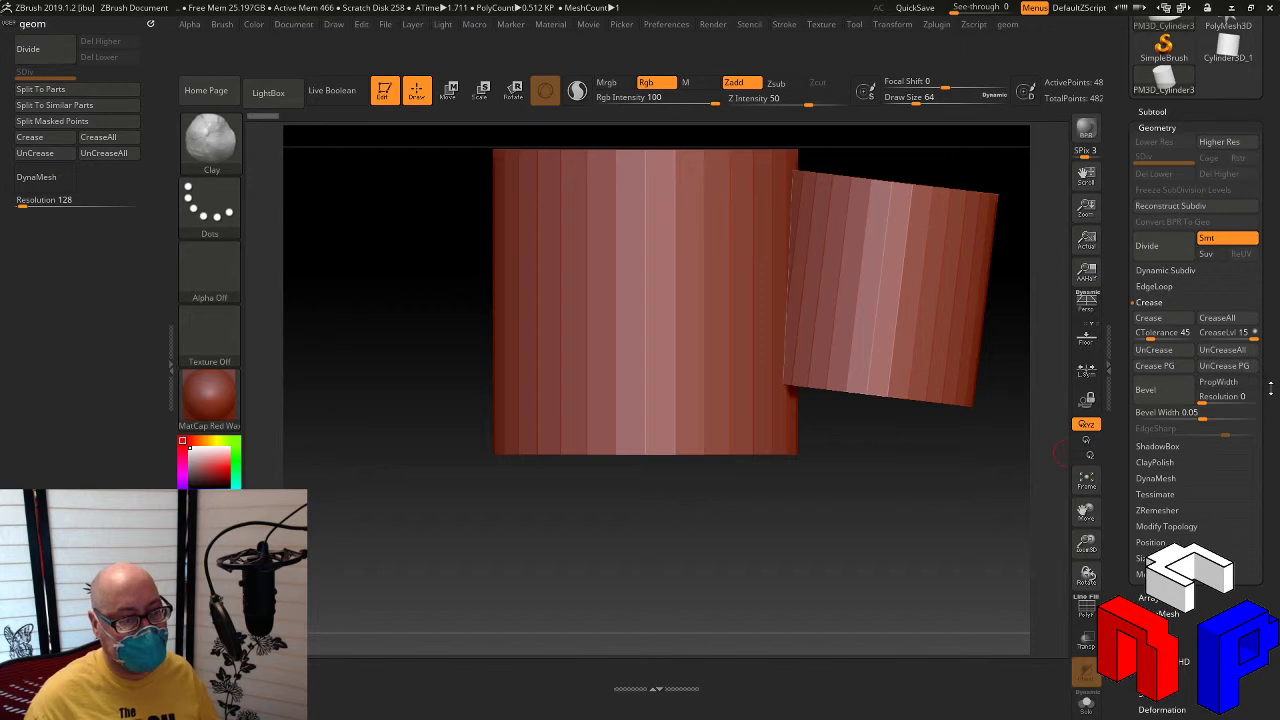
# Step: Create a second custom interface menu titled curves
pyautogui.scroll(3, 1180, 412)
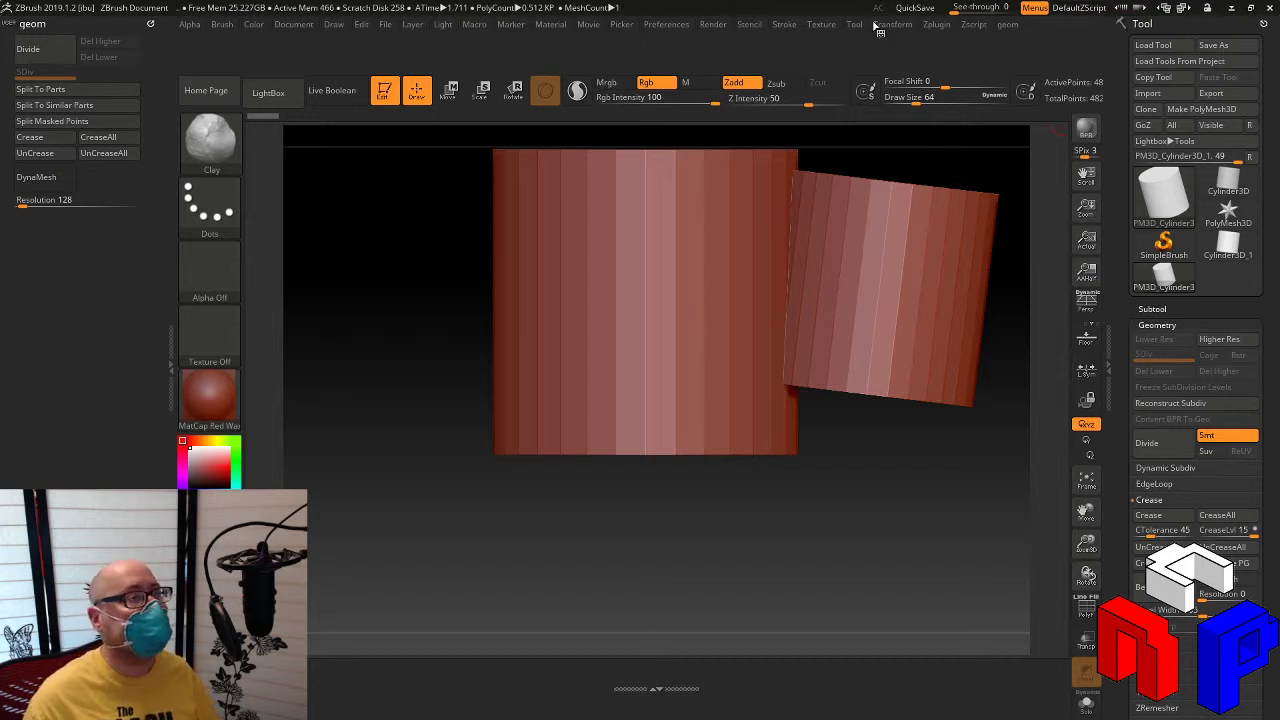
pyautogui.click(678, 26)
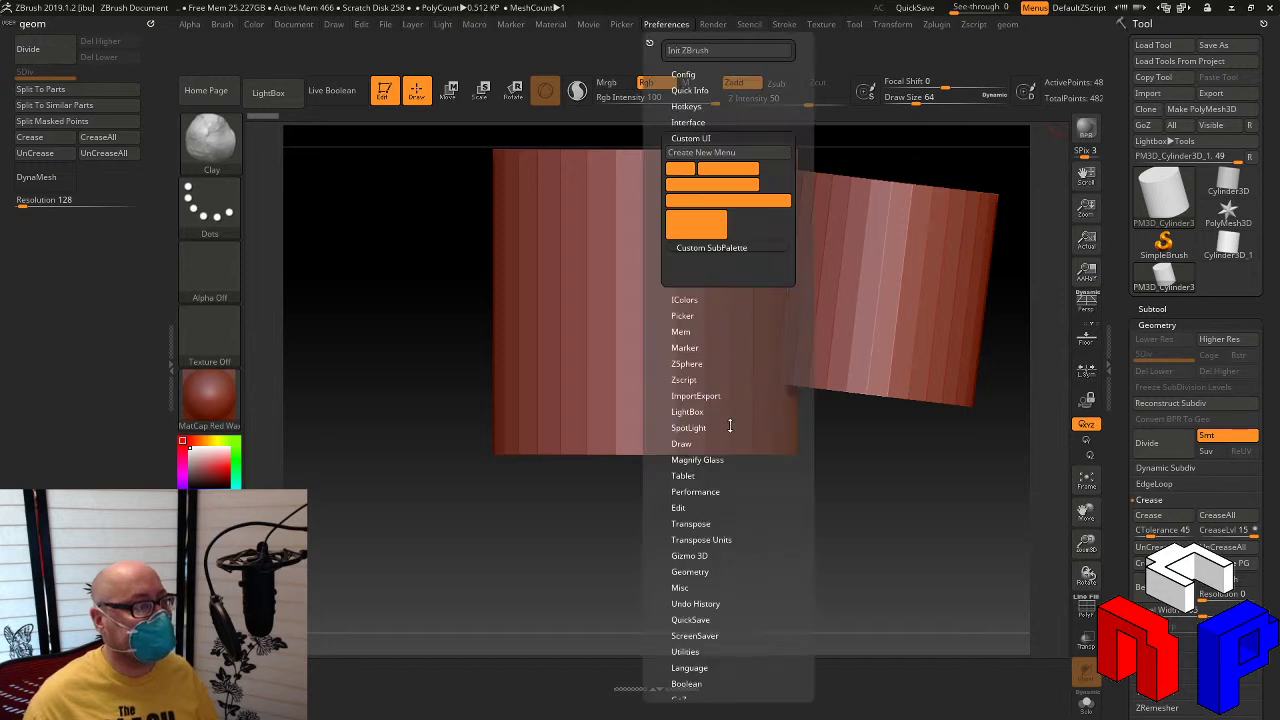
pyautogui.click(710, 153)
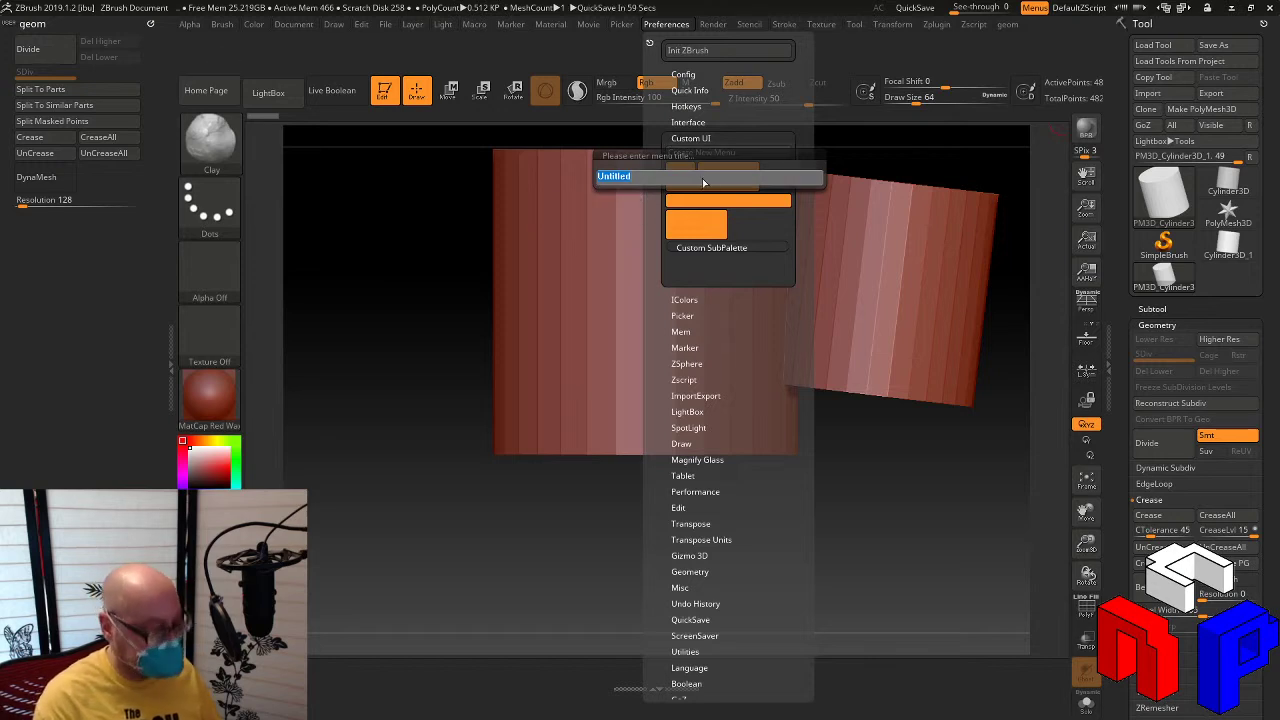
pyautogui.write('curvb')
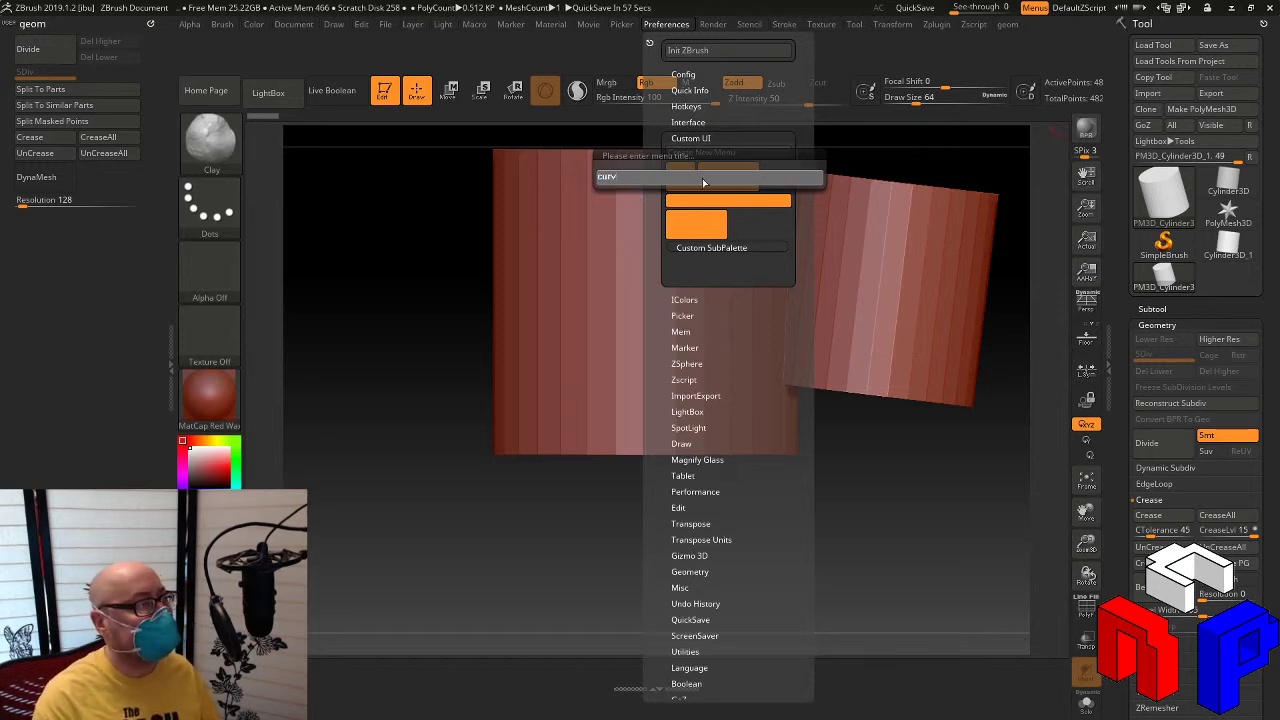
pyautogui.press('Return')
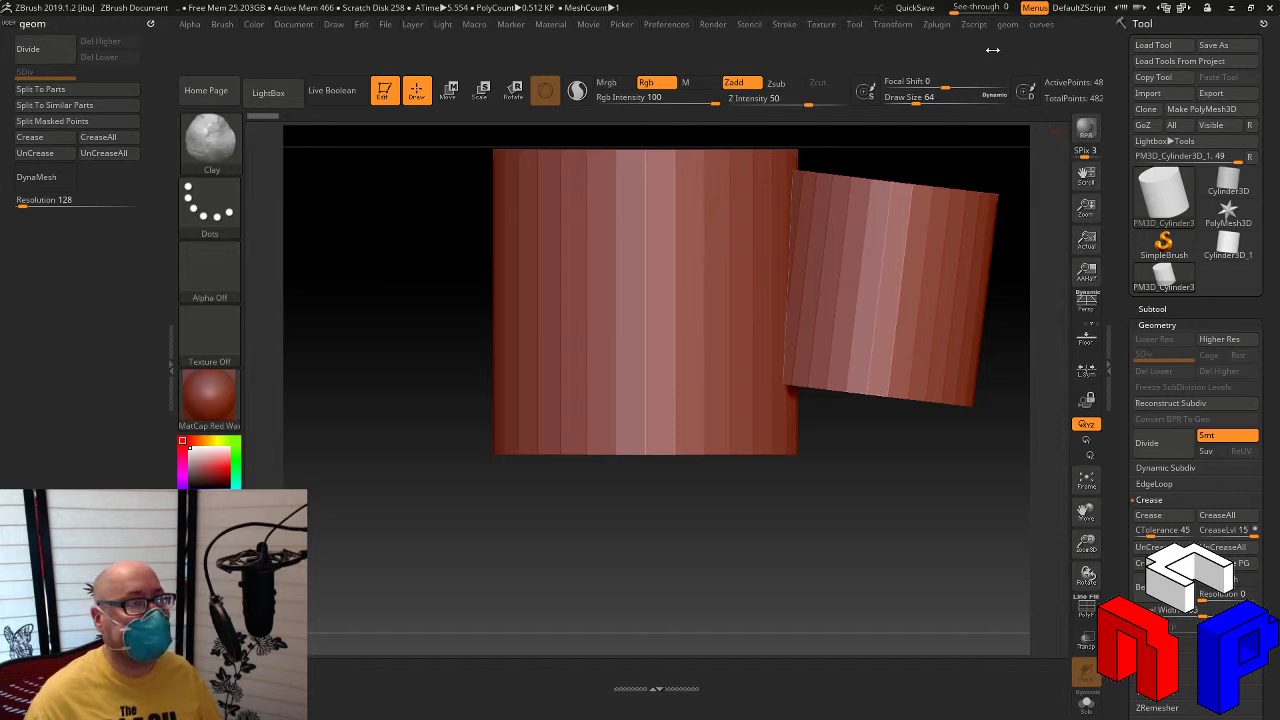
# Step: Dock the curves menu in the left tray beneath the geom menu
pyautogui.moveTo(1048, 30)
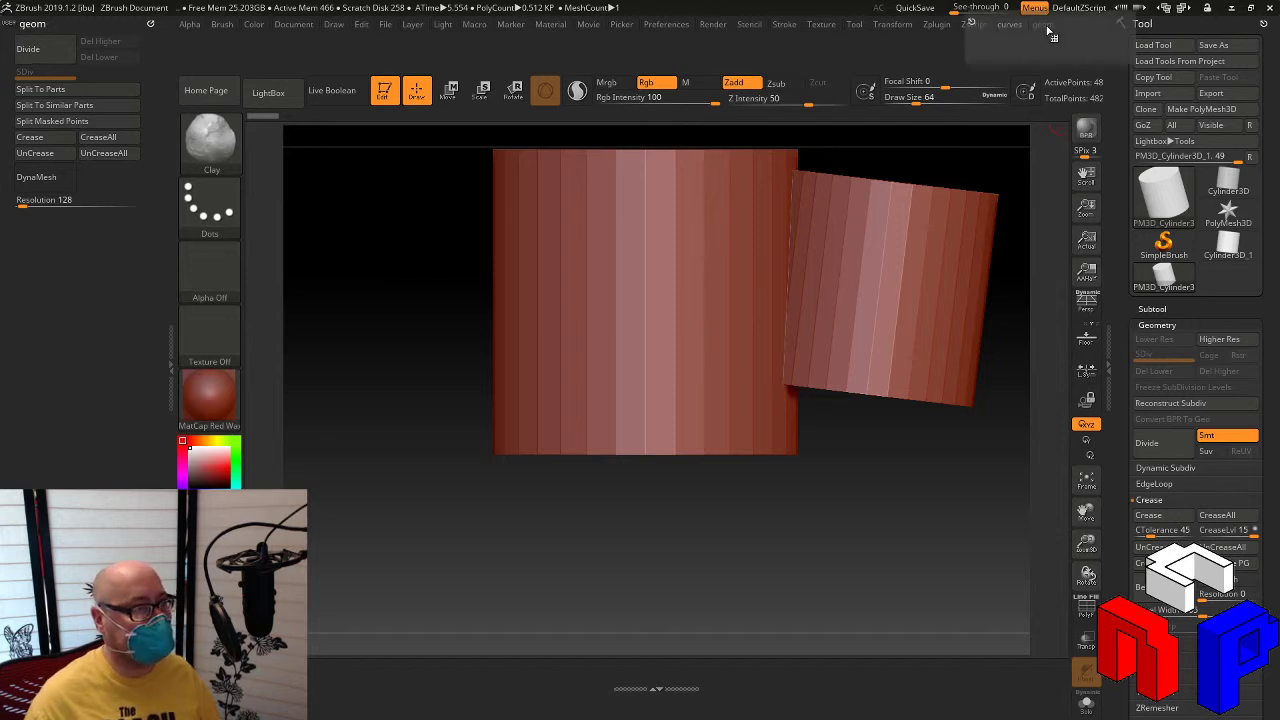
pyautogui.click(972, 21)
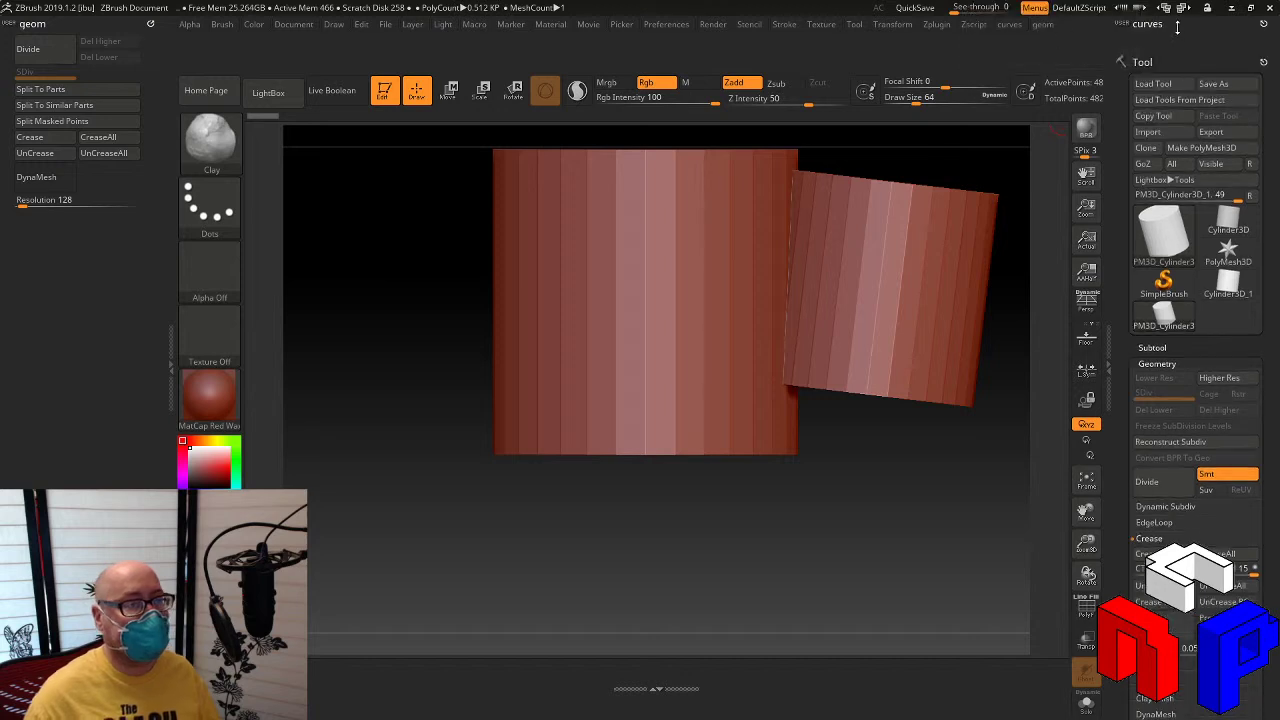
pyautogui.moveTo(1263, 23); pyautogui.dragTo(122, 249)
pyautogui.moveTo(116, 283); pyautogui.dragTo(116, 281)
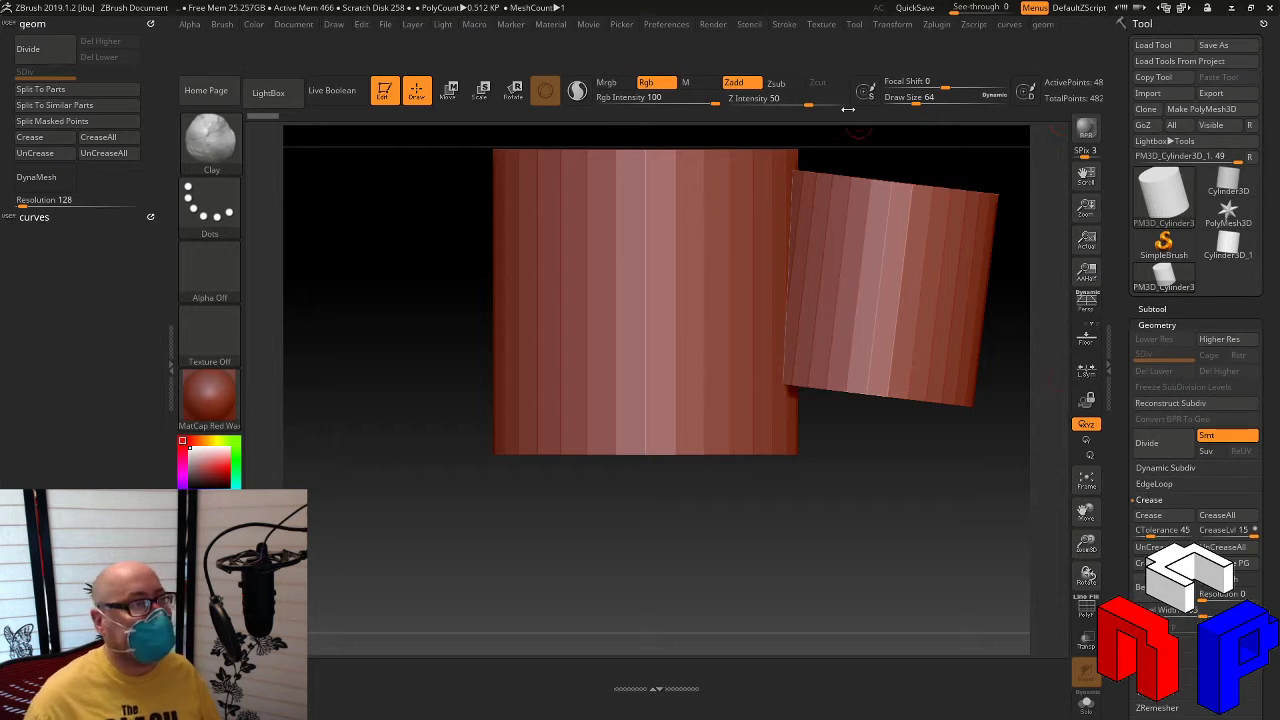
# Step: Dock the Brush palette in the right tray above the Tool palette
pyautogui.click(786, 26)
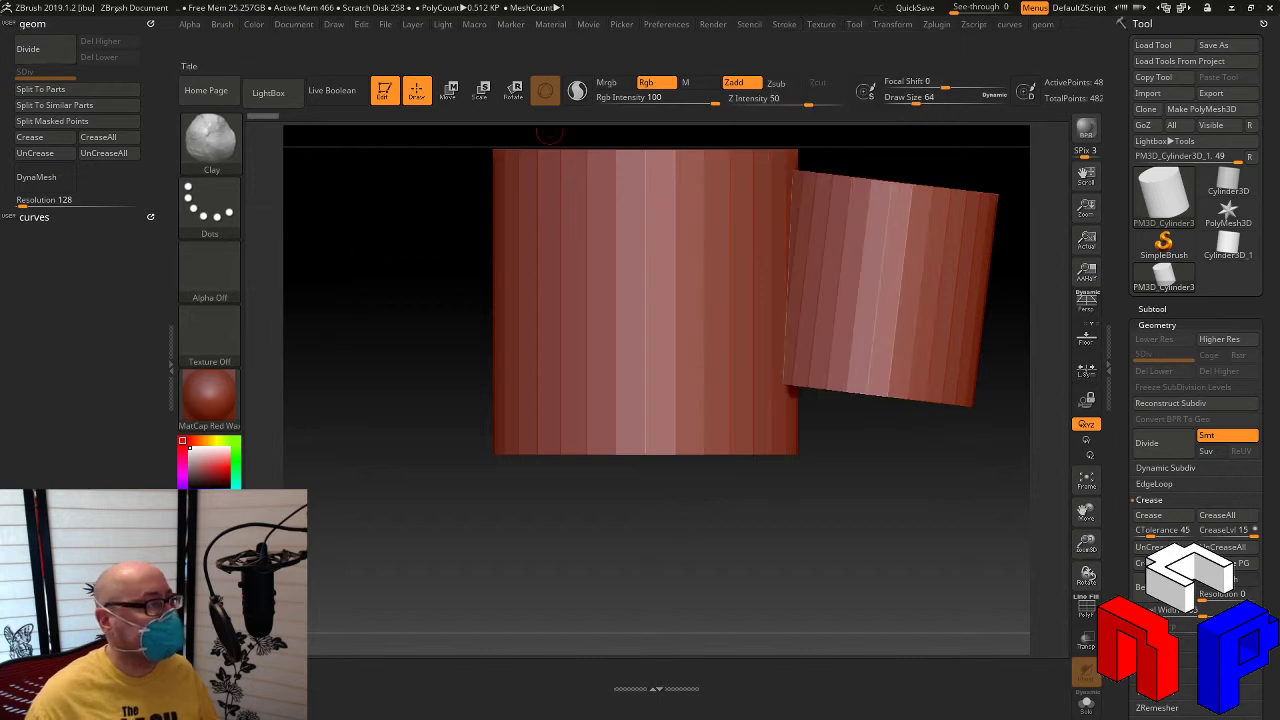
pyautogui.click(226, 27)
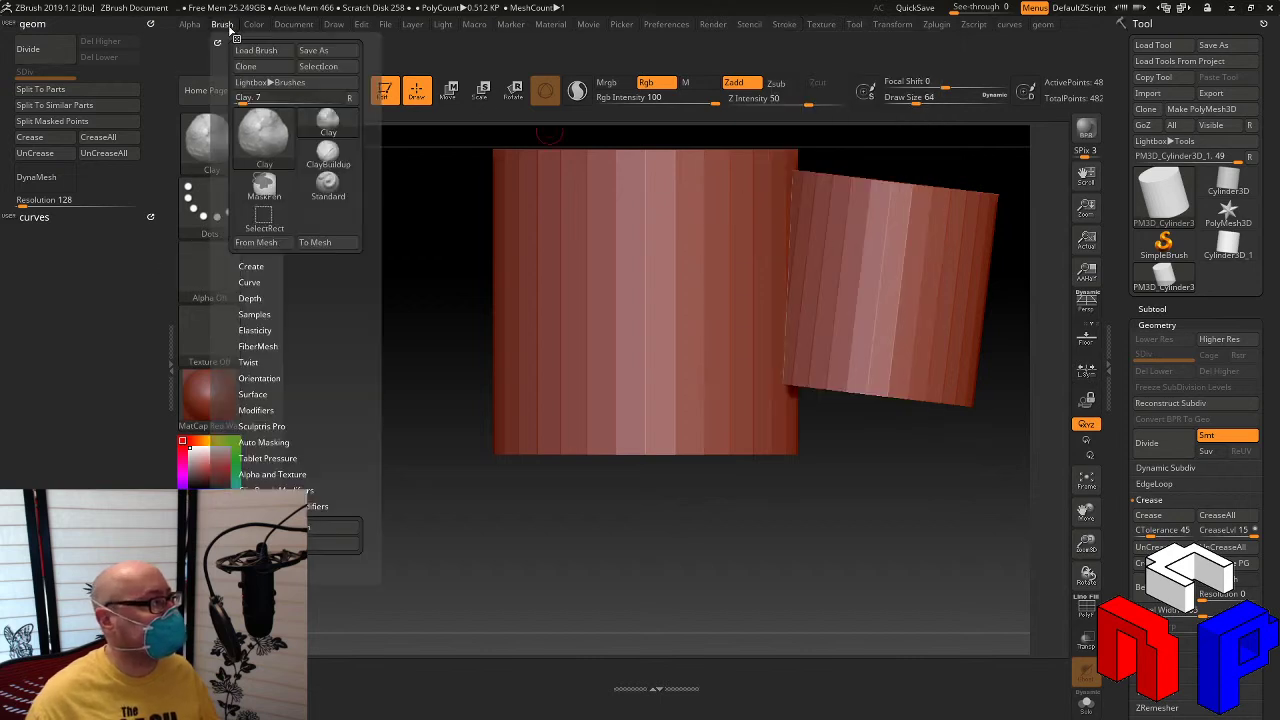
pyautogui.moveTo(214, 42); pyautogui.dragTo(1150, 42)
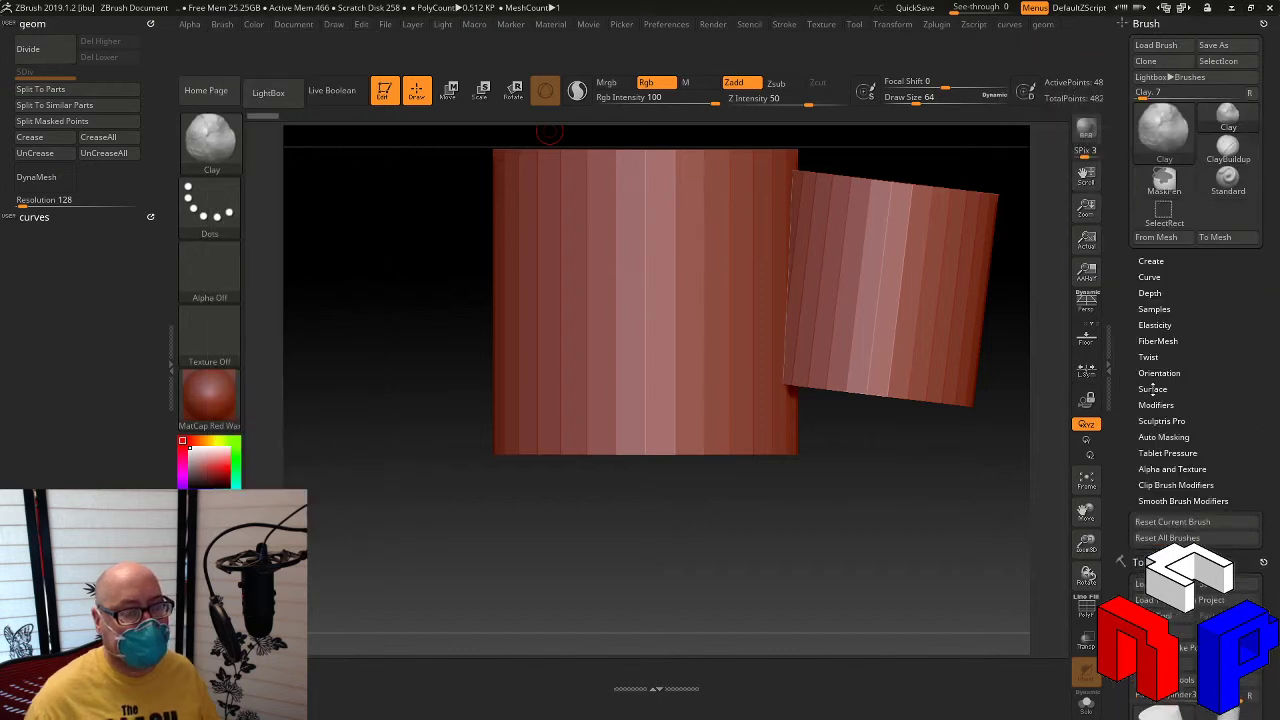
# Step: Add the Brush Placement control to the curves menu, with the Imbed slider from the brush Depth settings beside it
pyautogui.click(1150, 292)
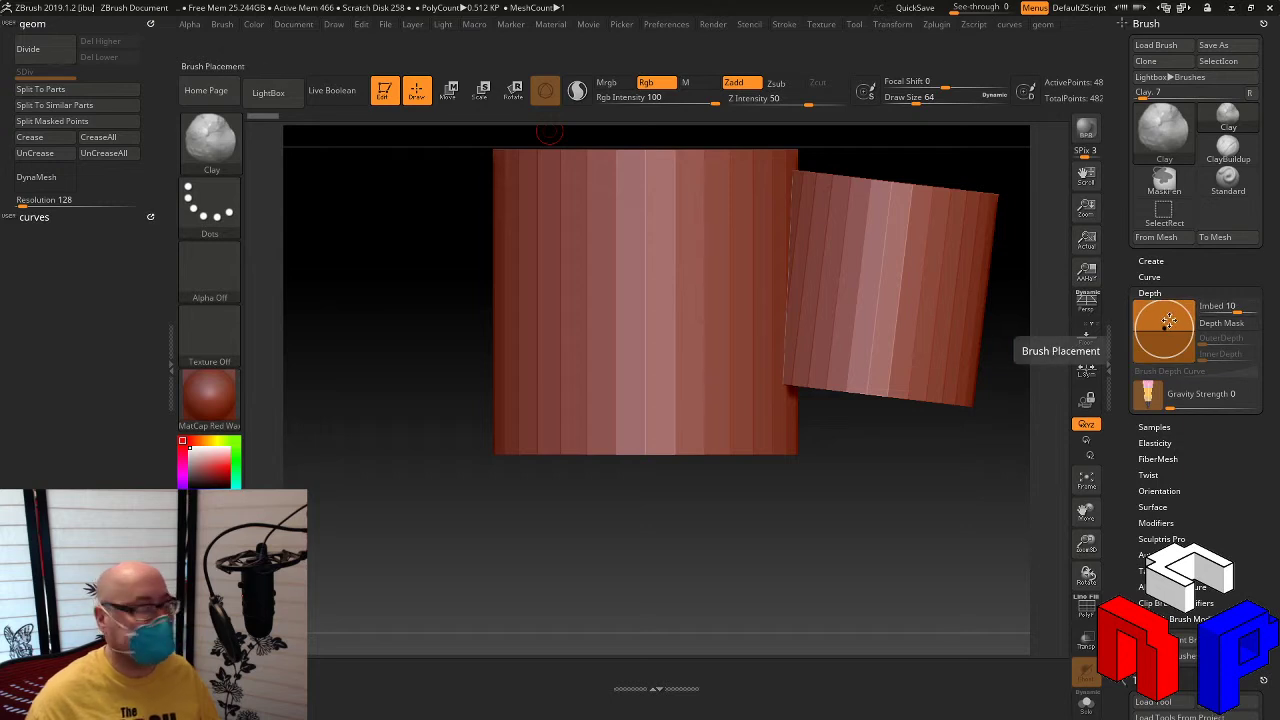
pyautogui.moveTo(1168, 320)
pyautogui.keyDown('ctrl'); pyautogui.keyDown('alt'); pyautogui.mouseDown()
pyautogui.moveTo(886, 337)
pyautogui.moveTo(76, 258)
pyautogui.moveTo(400, 300)
pyautogui.mouseUp(); pyautogui.keyUp('alt'); pyautogui.keyUp('ctrl')
pyautogui.moveTo(1164, 323)
pyautogui.keyDown('ctrl'); pyautogui.keyDown('alt'); pyautogui.mouseDown()
pyautogui.moveTo(156, 312)
pyautogui.moveTo(32, 228)
pyautogui.moveTo(45, 258)
pyautogui.mouseUp(); pyautogui.keyUp('alt'); pyautogui.keyUp('ctrl')
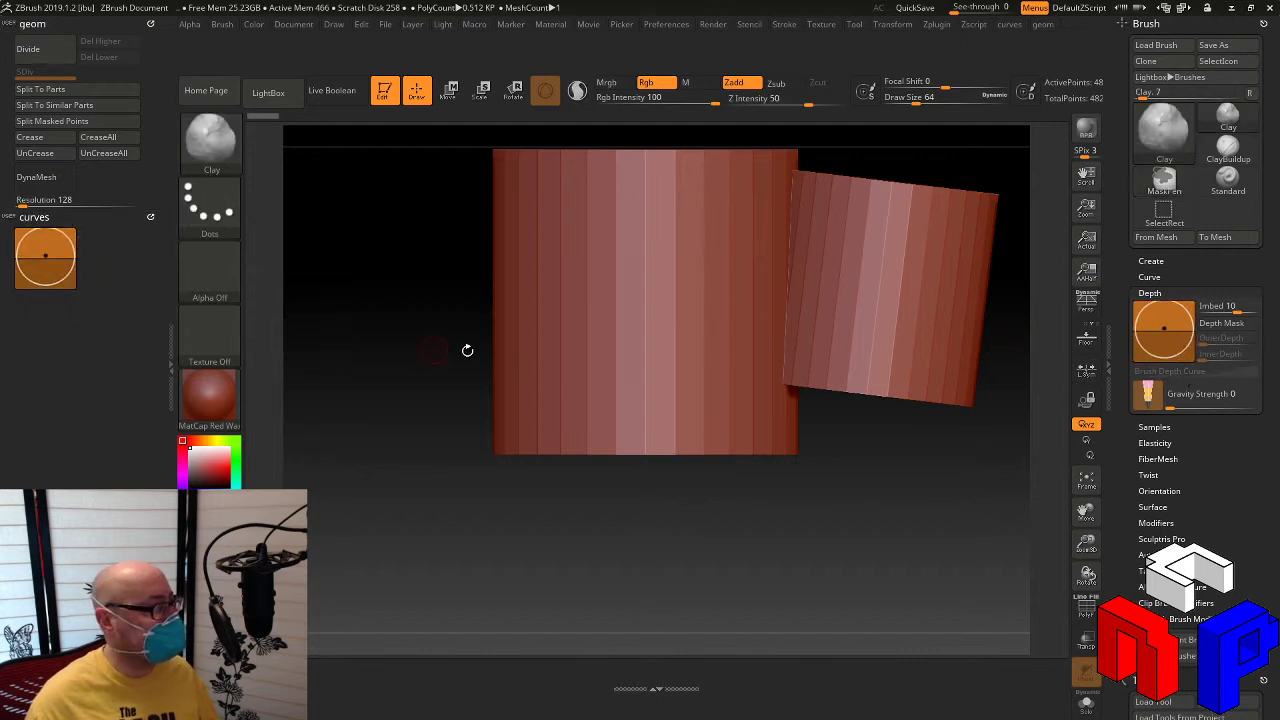
pyautogui.moveTo(1215, 306)
pyautogui.keyDown('ctrl'); pyautogui.keyDown('alt'); pyautogui.mouseDown()
pyautogui.moveTo(1084, 348)
pyautogui.moveTo(730, 342)
pyautogui.moveTo(95, 237)
pyautogui.mouseUp(); pyautogui.keyUp('alt'); pyautogui.keyUp('ctrl')
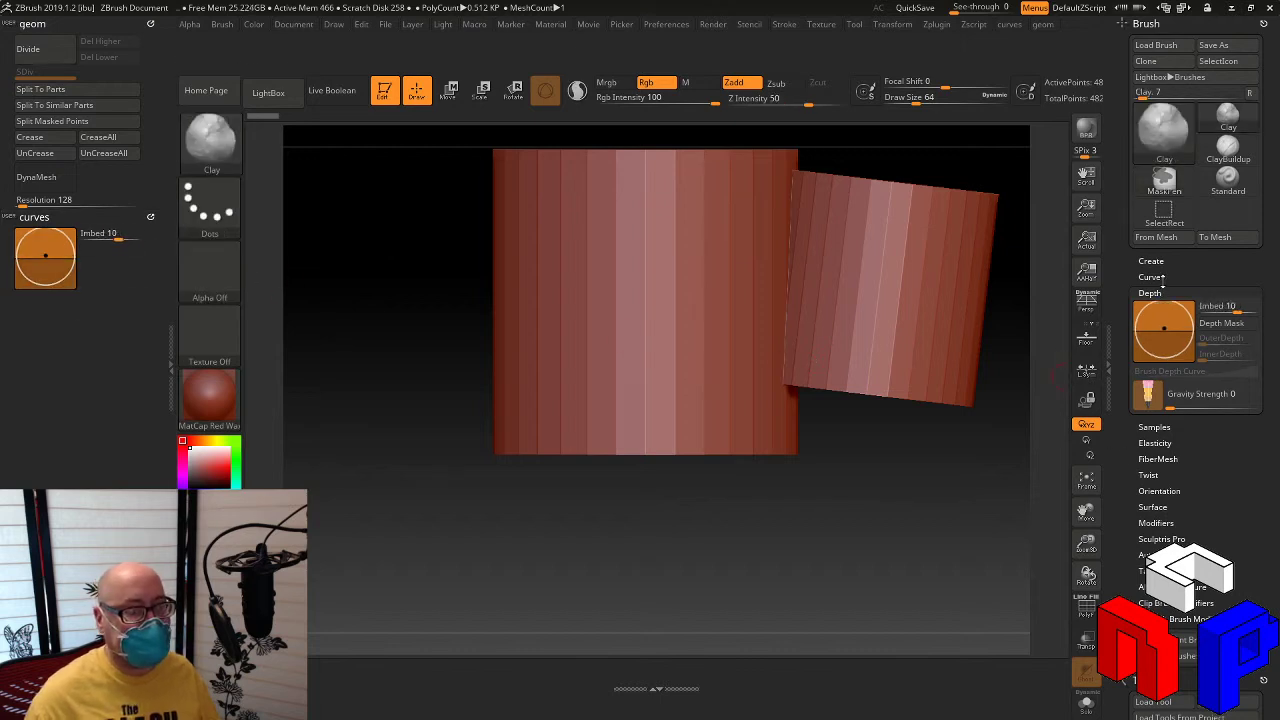
# Step: Add the Curve Res and Max Bend Angle sliders from the brush Modifiers beneath Brush Placement in the curves menu
pyautogui.click(1152, 523)
pyautogui.scroll(-5, 1202, 470)
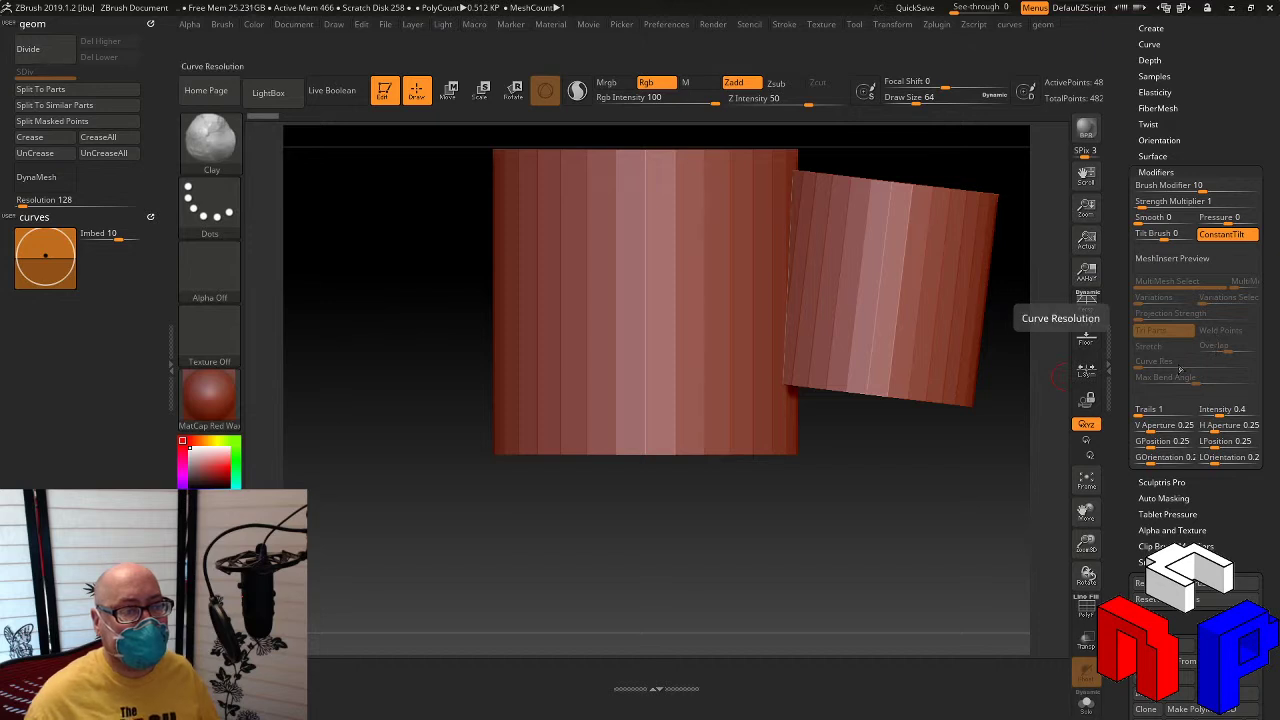
pyautogui.press('ctrl')
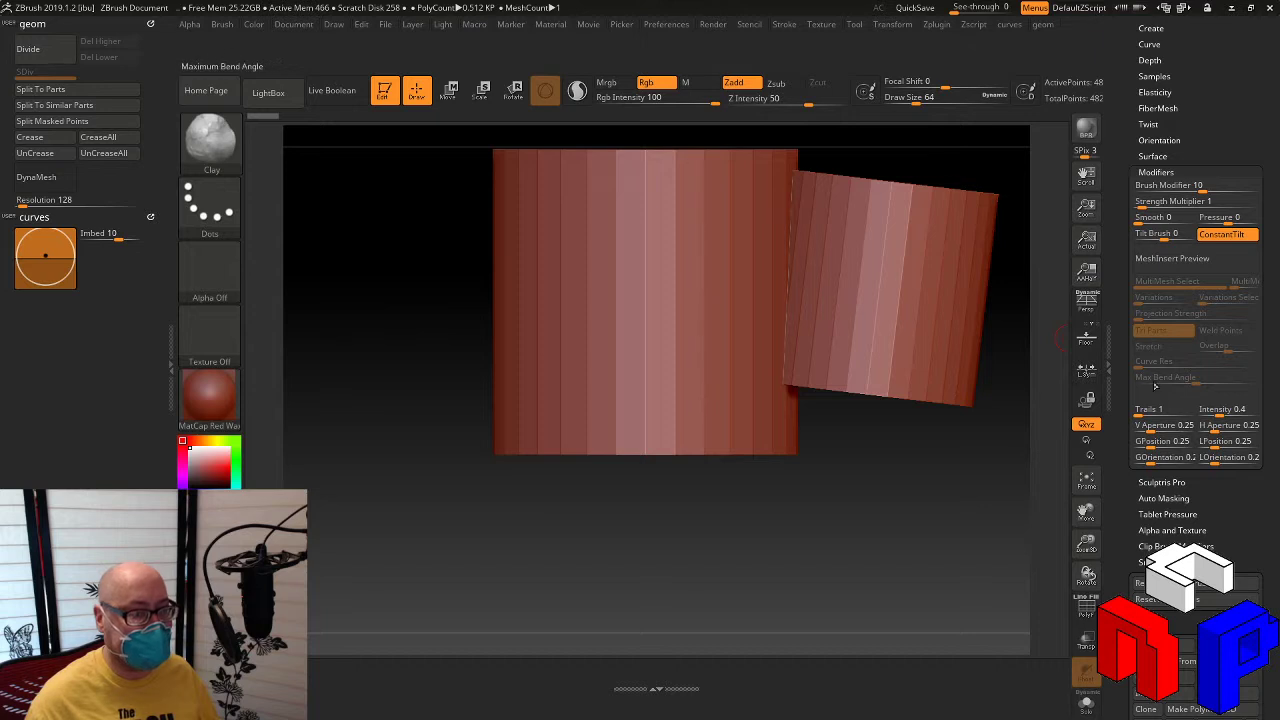
pyautogui.moveTo(1158, 375)
pyautogui.keyDown('ctrl'); pyautogui.keyDown('alt'); pyautogui.mouseDown()
pyautogui.moveTo(100, 392)
pyautogui.moveTo(40, 300)
pyautogui.mouseUp(); pyautogui.keyUp('alt'); pyautogui.keyUp('ctrl')
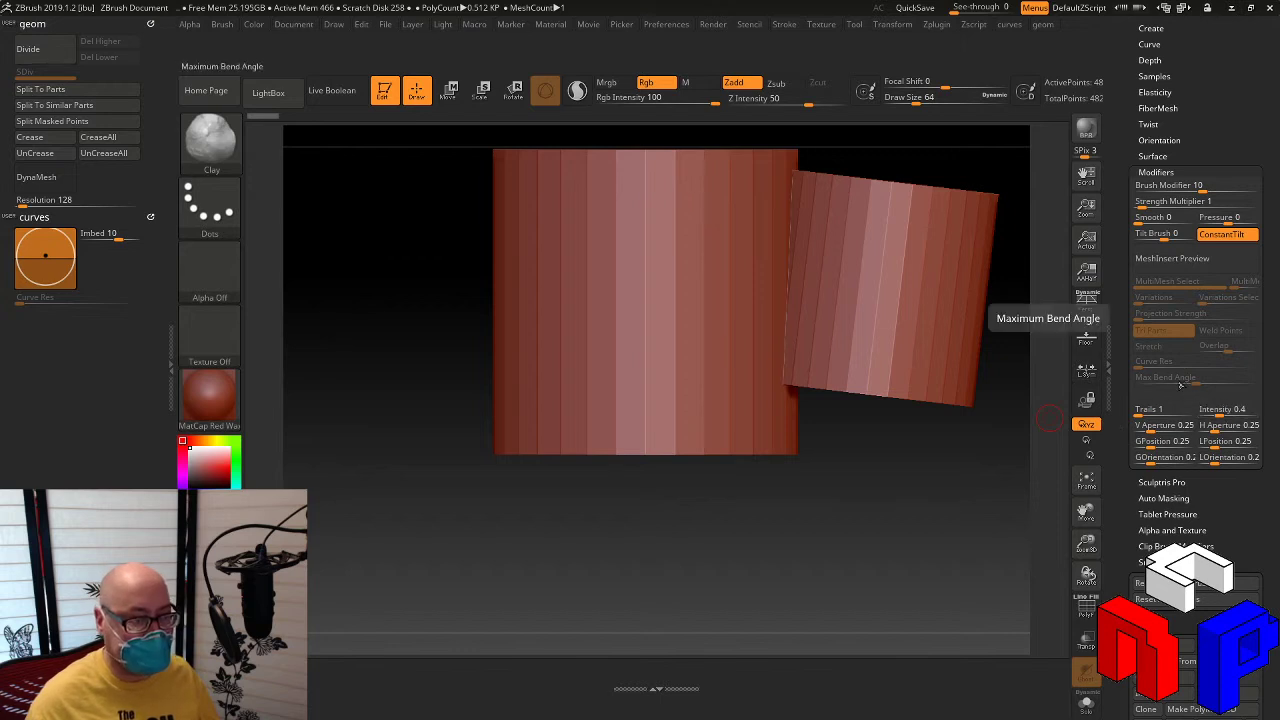
pyautogui.moveTo(1180, 383)
pyautogui.keyDown('ctrl'); pyautogui.keyDown('alt'); pyautogui.mouseDown()
pyautogui.moveTo(600, 390)
pyautogui.moveTo(60, 330)
pyautogui.moveTo(45, 312)
pyautogui.mouseUp(); pyautogui.keyUp('alt'); pyautogui.keyUp('ctrl')
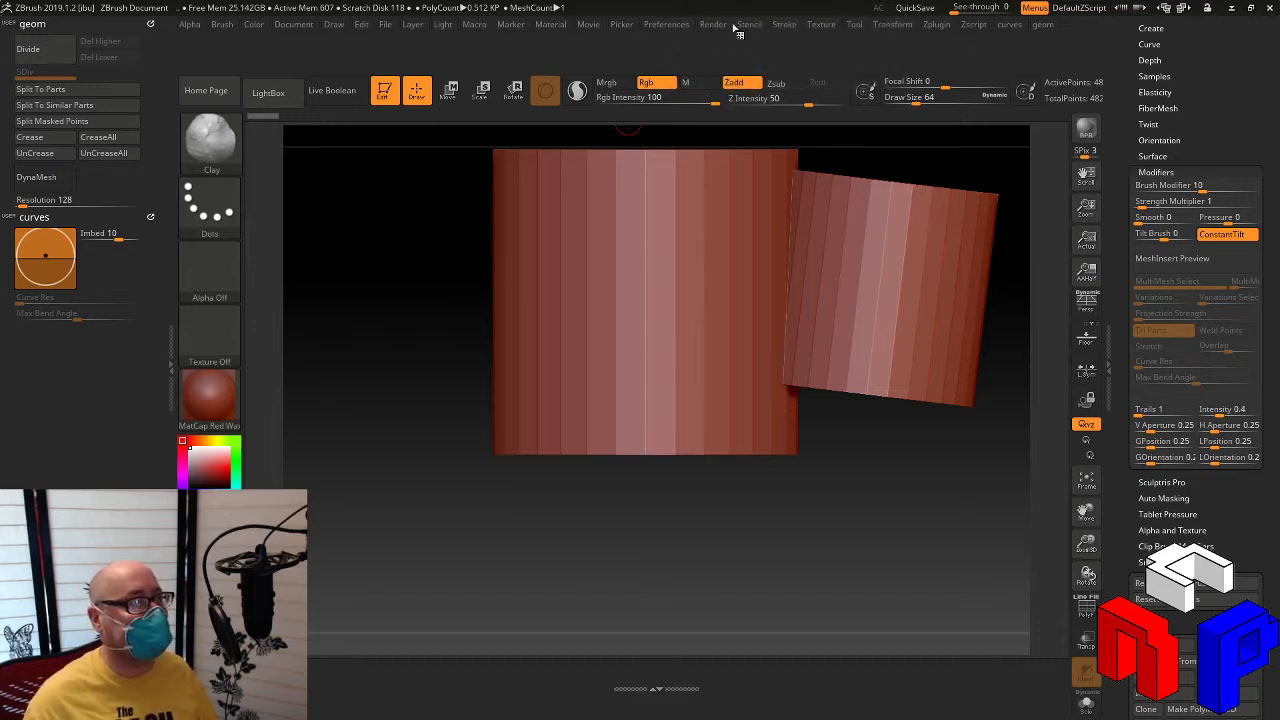
# Step: Add Lock Start from the Stroke palette's Curve settings to the curves menu, placed beneath Max Bend Angle
pyautogui.click(789, 27)
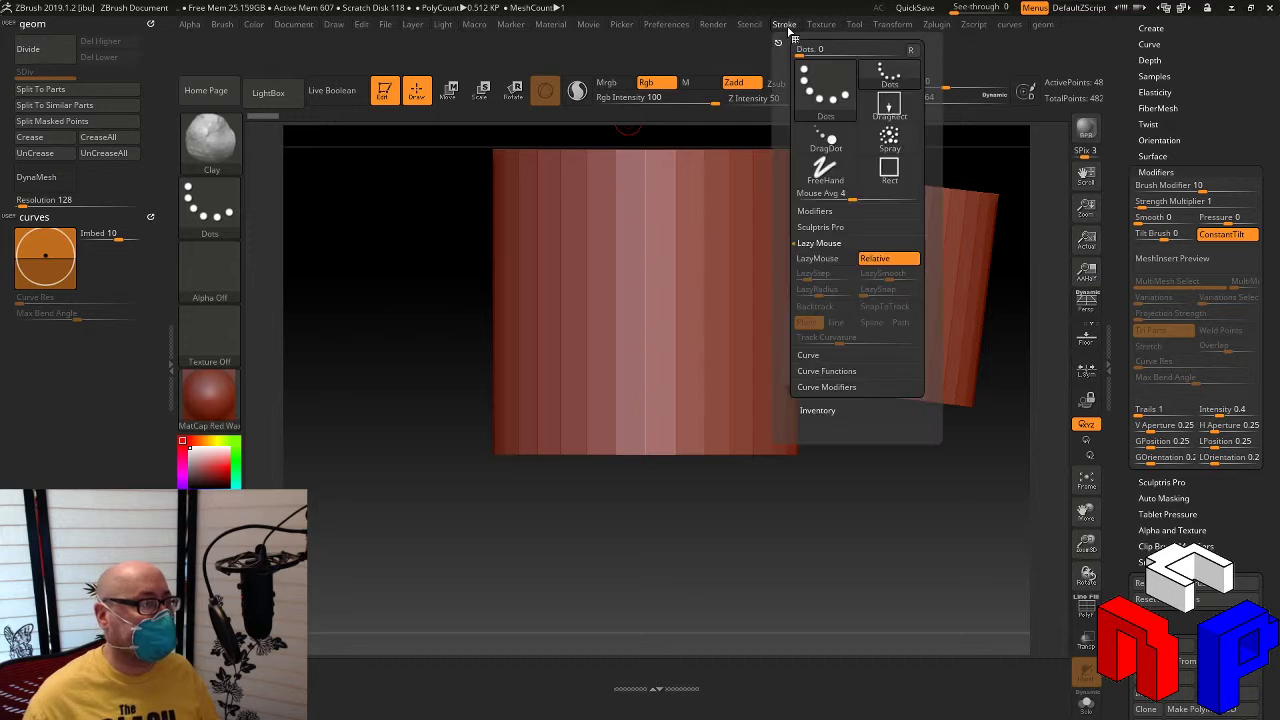
pyautogui.click(809, 355)
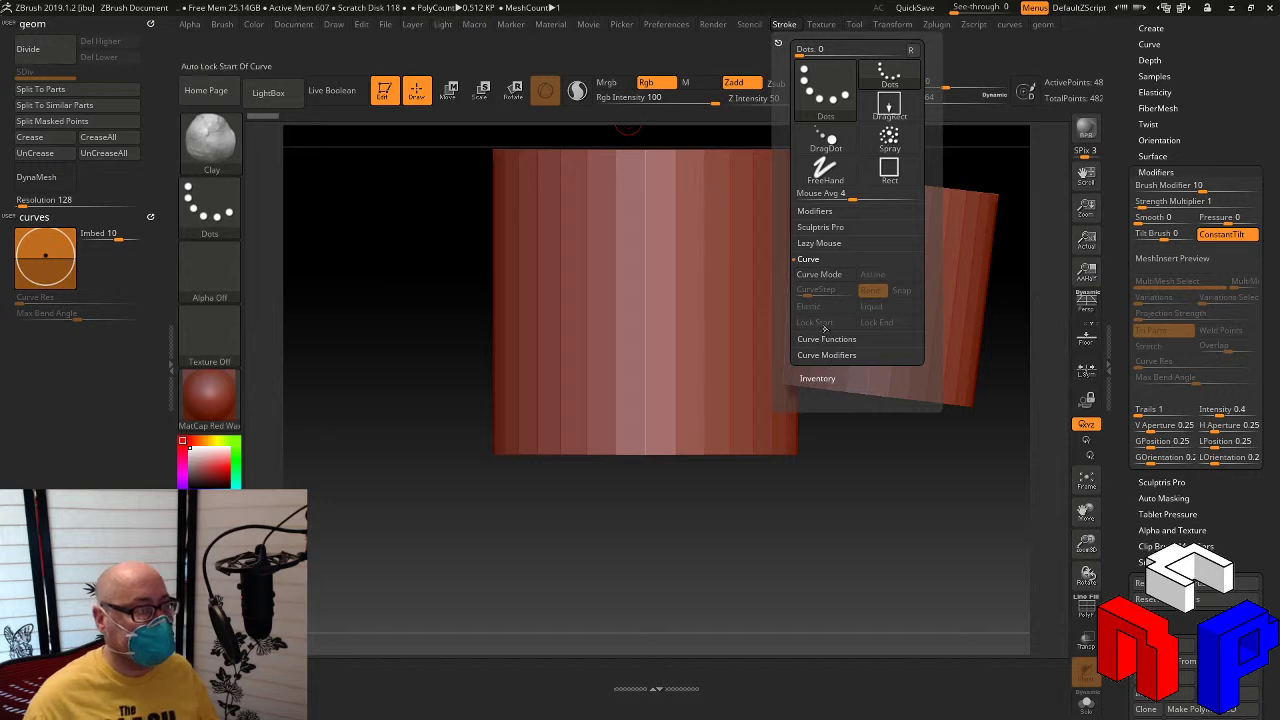
pyautogui.keyDown('ctrl'); pyautogui.click(825, 170); pyautogui.keyUp('ctrl')
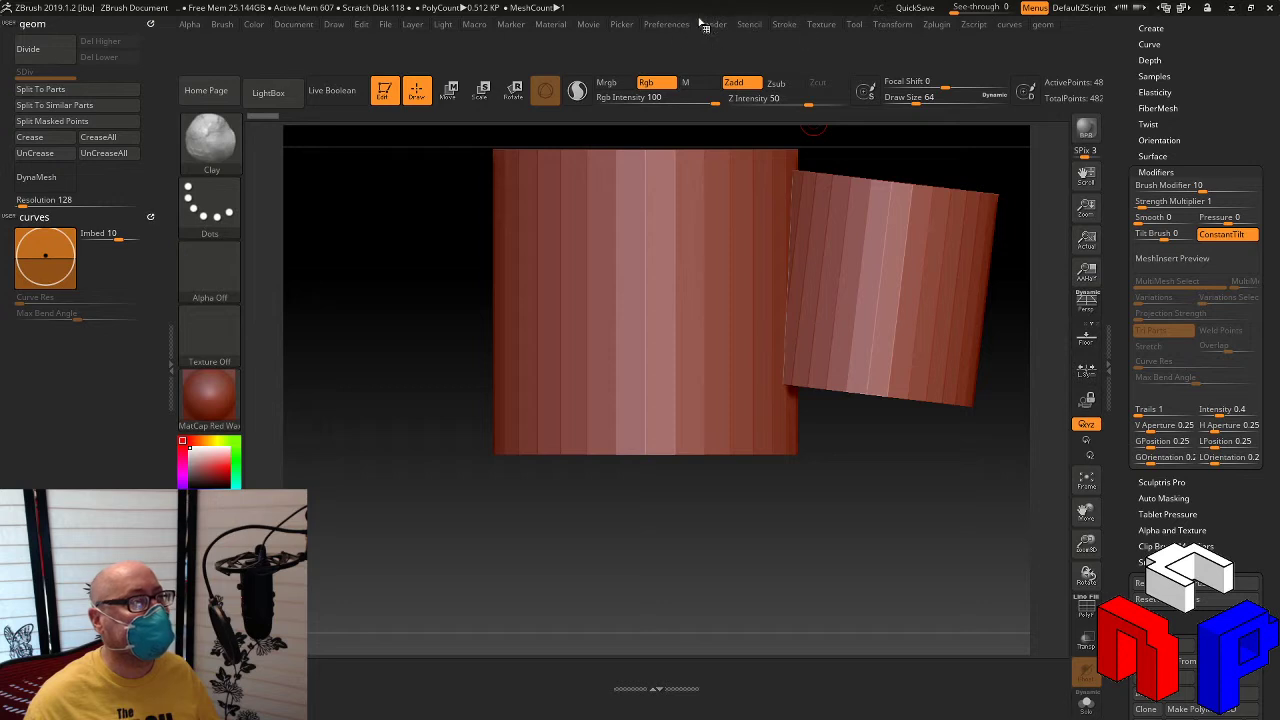
pyautogui.click(784, 25)
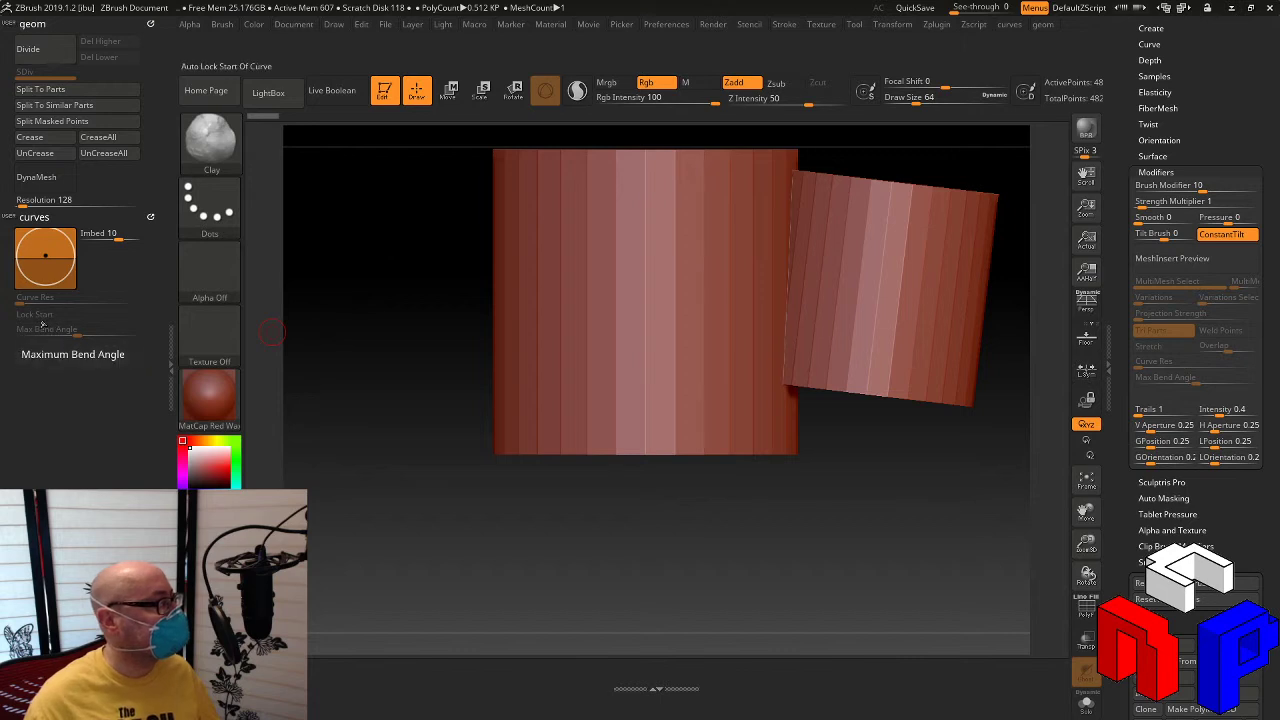
pyautogui.press('ctrl')
pyautogui.keyDown('ctrl'); pyautogui.keyDown('alt'); pyautogui.moveTo(42, 349); pyautogui.dragTo(43, 339); pyautogui.keyUp('alt'); pyautogui.keyUp('ctrl')
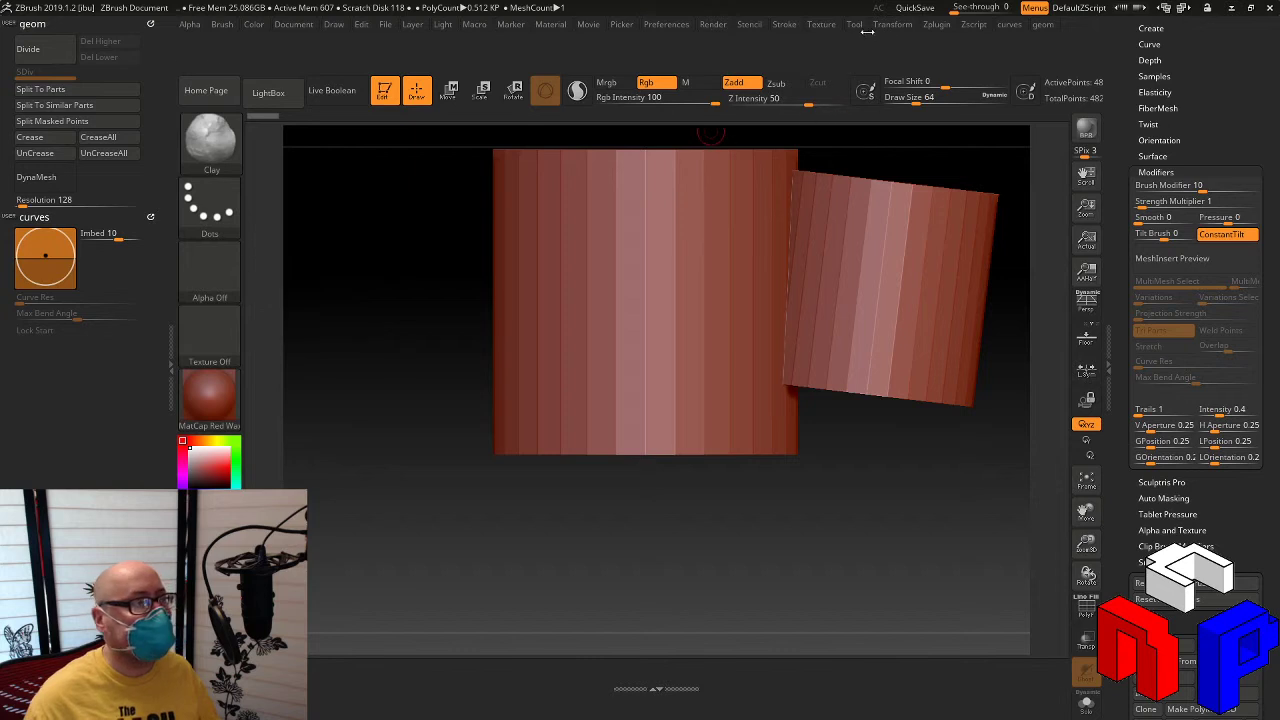
# Step: Add the Stroke curve options Lock End beside Lock Start and Snap beneath Imbed in the curves menu
pyautogui.click(777, 28)
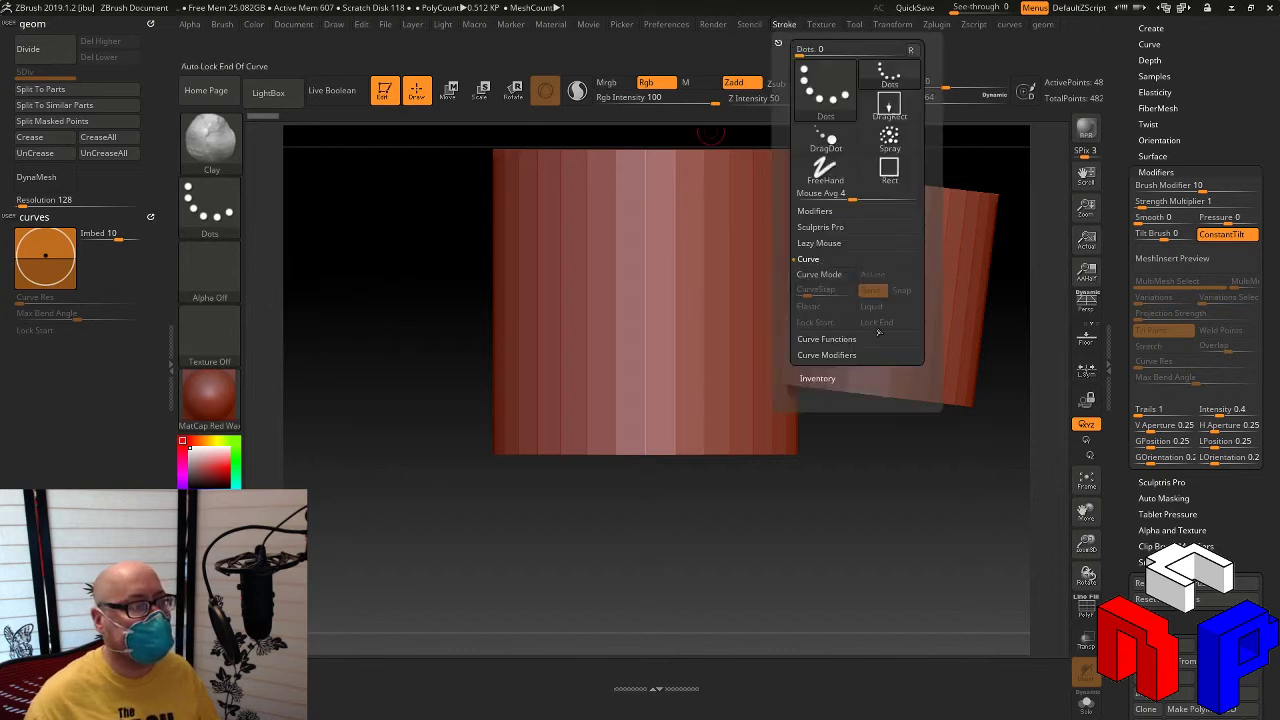
pyautogui.press('ctrl')
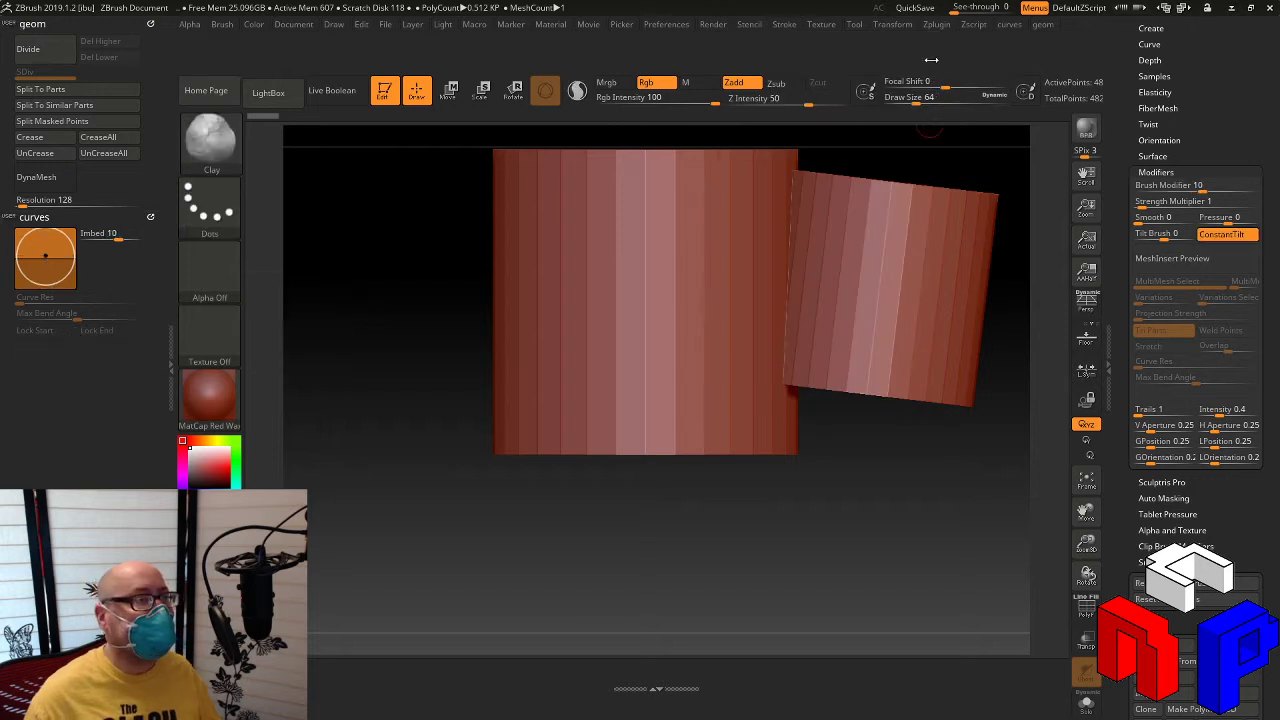
pyautogui.click(792, 27)
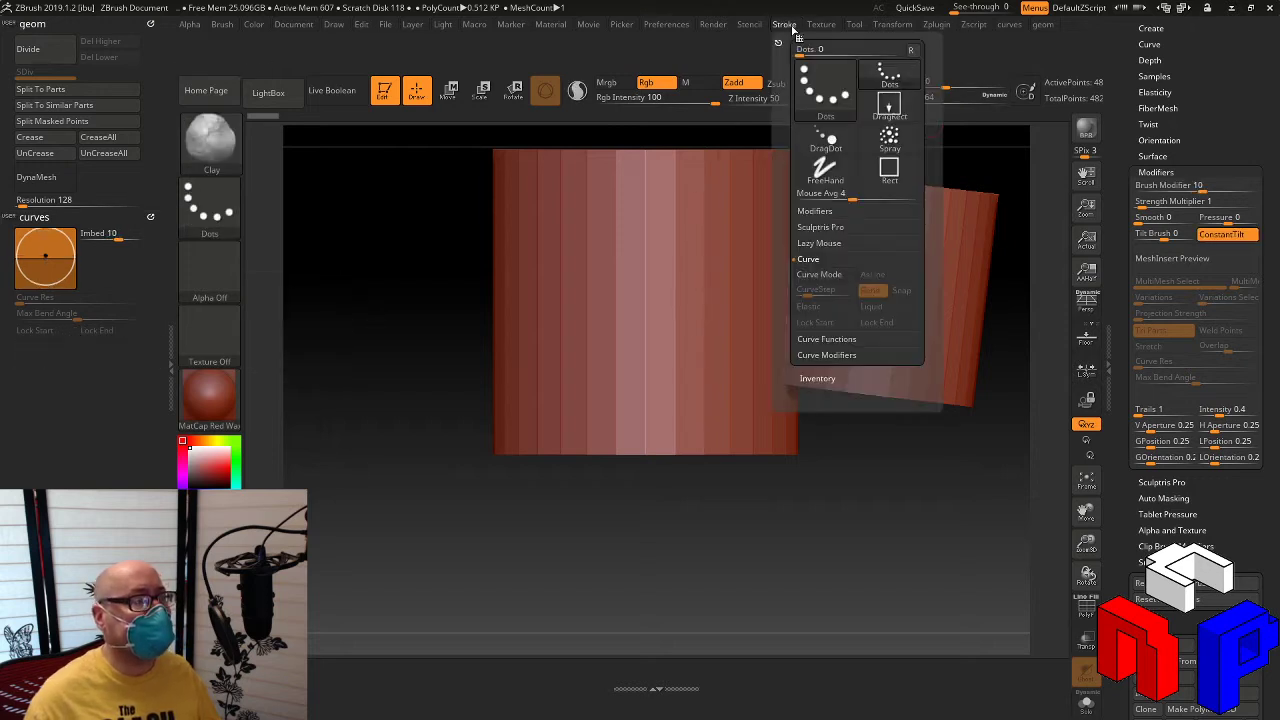
pyautogui.press('ctrl')
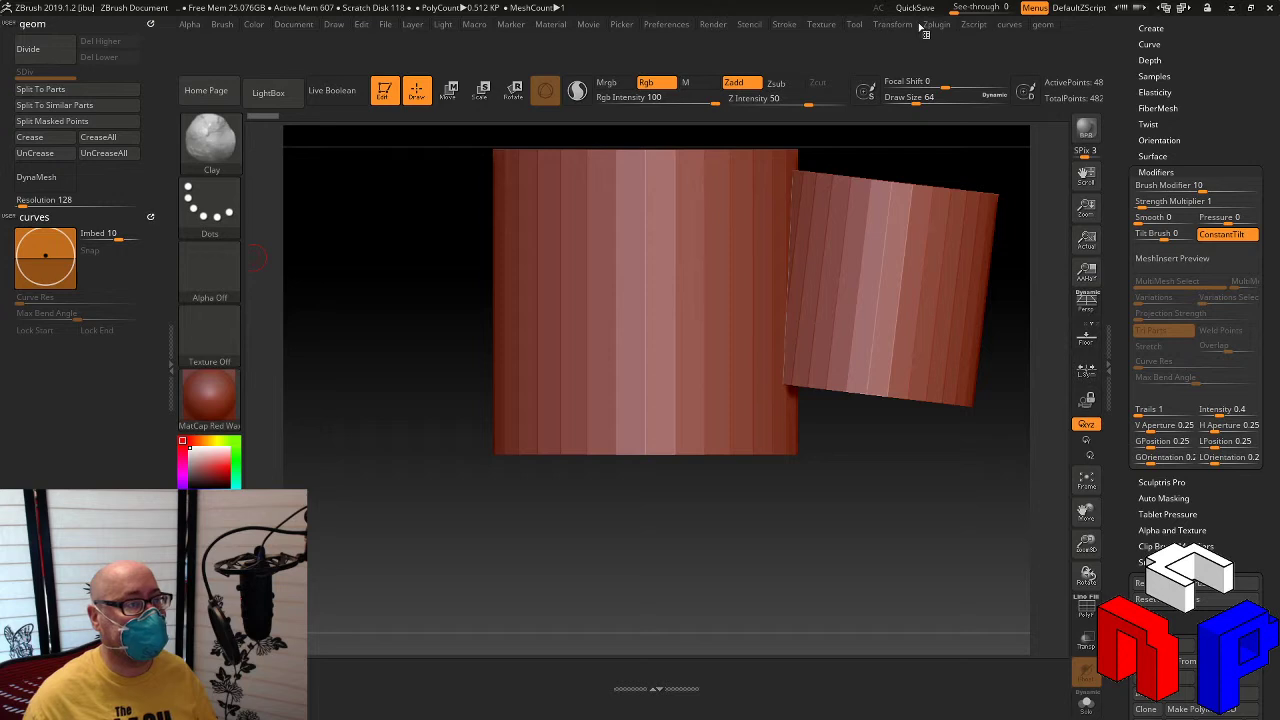
pyautogui.click(677, 31)
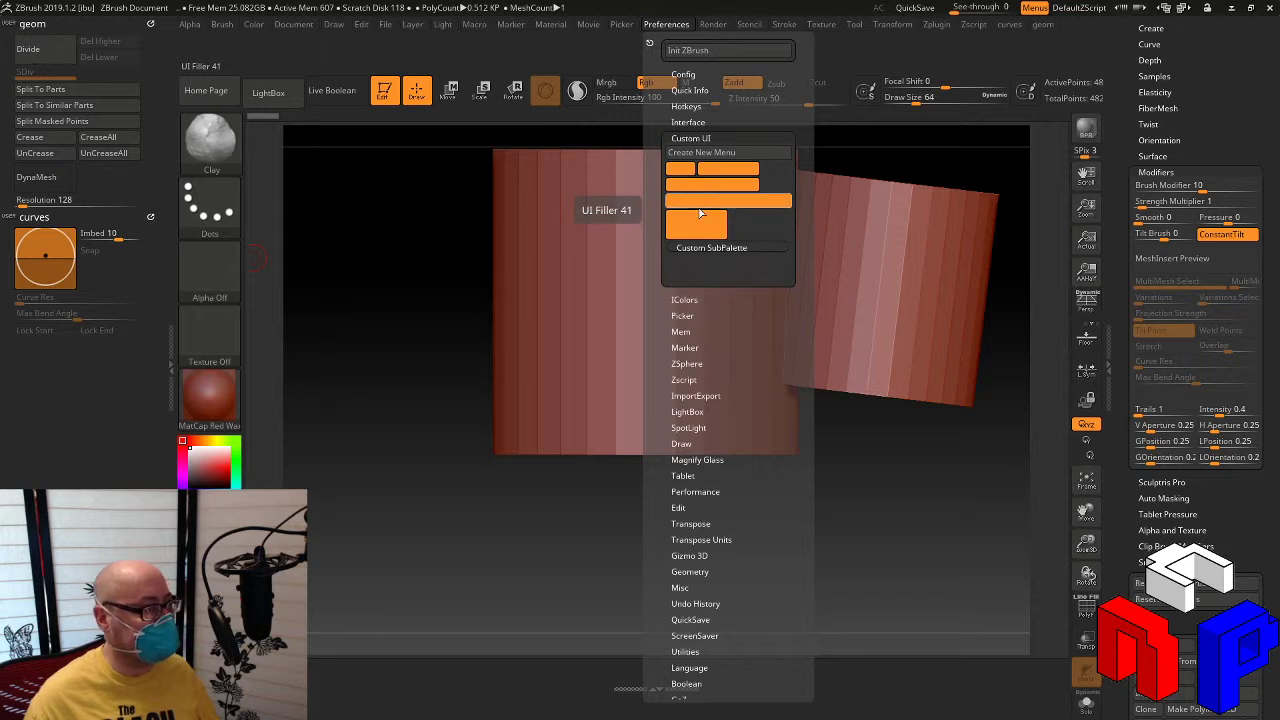
pyautogui.moveTo(685, 225)
pyautogui.keyDown('ctrl'); pyautogui.keyDown('alt'); pyautogui.mouseDown()
pyautogui.moveTo(126, 258)
pyautogui.moveTo(103, 348)
pyautogui.moveTo(115, 300)
pyautogui.moveTo(688, 221)
pyautogui.mouseUp(); pyautogui.keyUp('alt'); pyautogui.keyUp('ctrl')
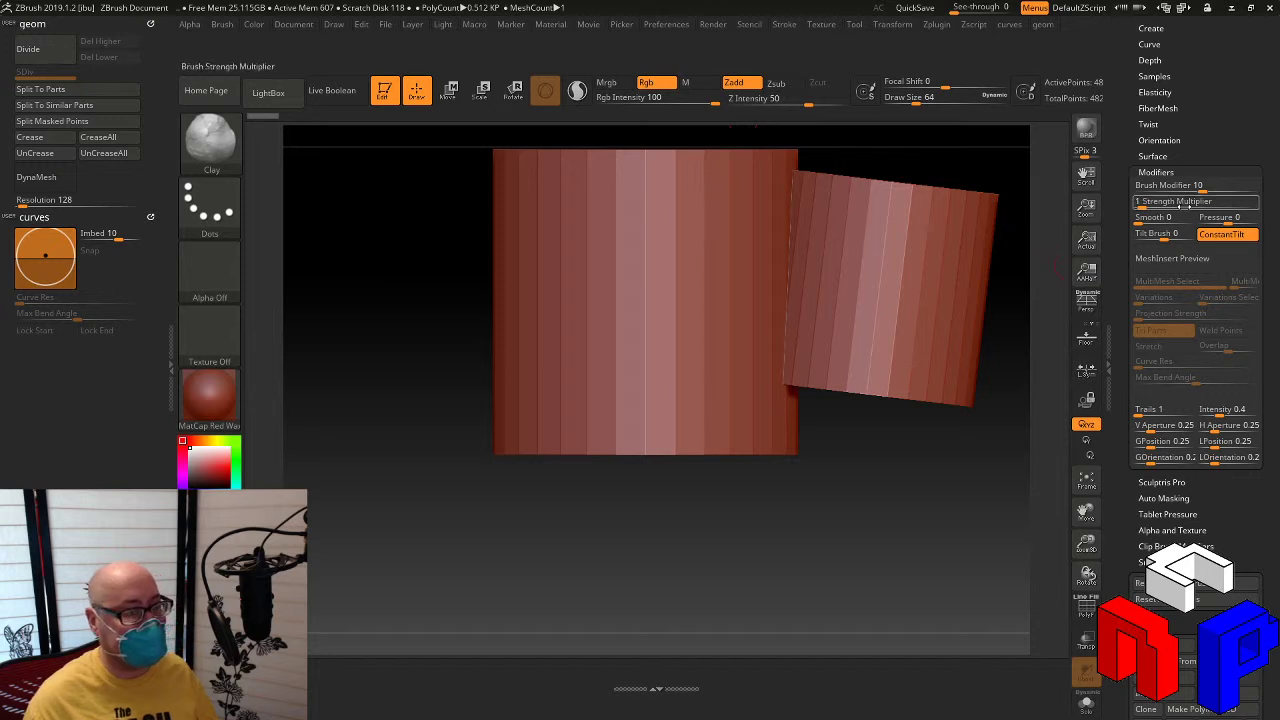
# Step: Select the ClayBuildup brush from the Brush palette
pyautogui.scroll(3, 1130, 240)
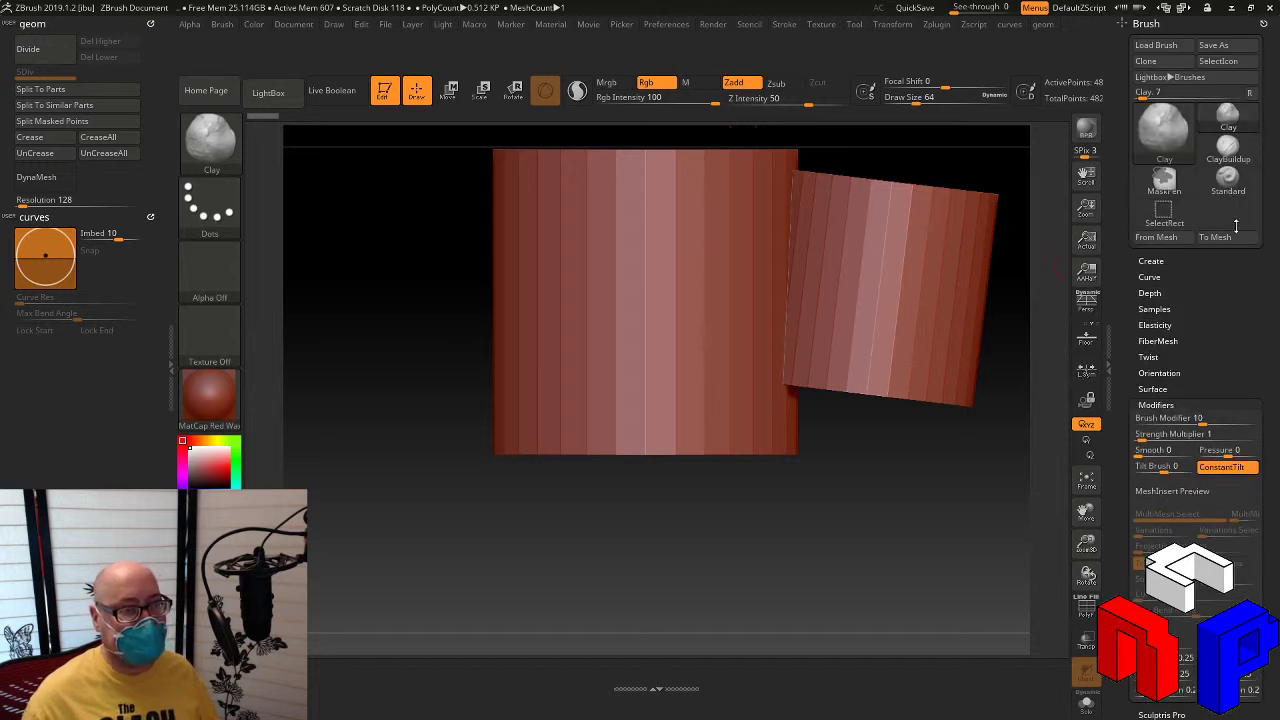
pyautogui.click(1230, 148)
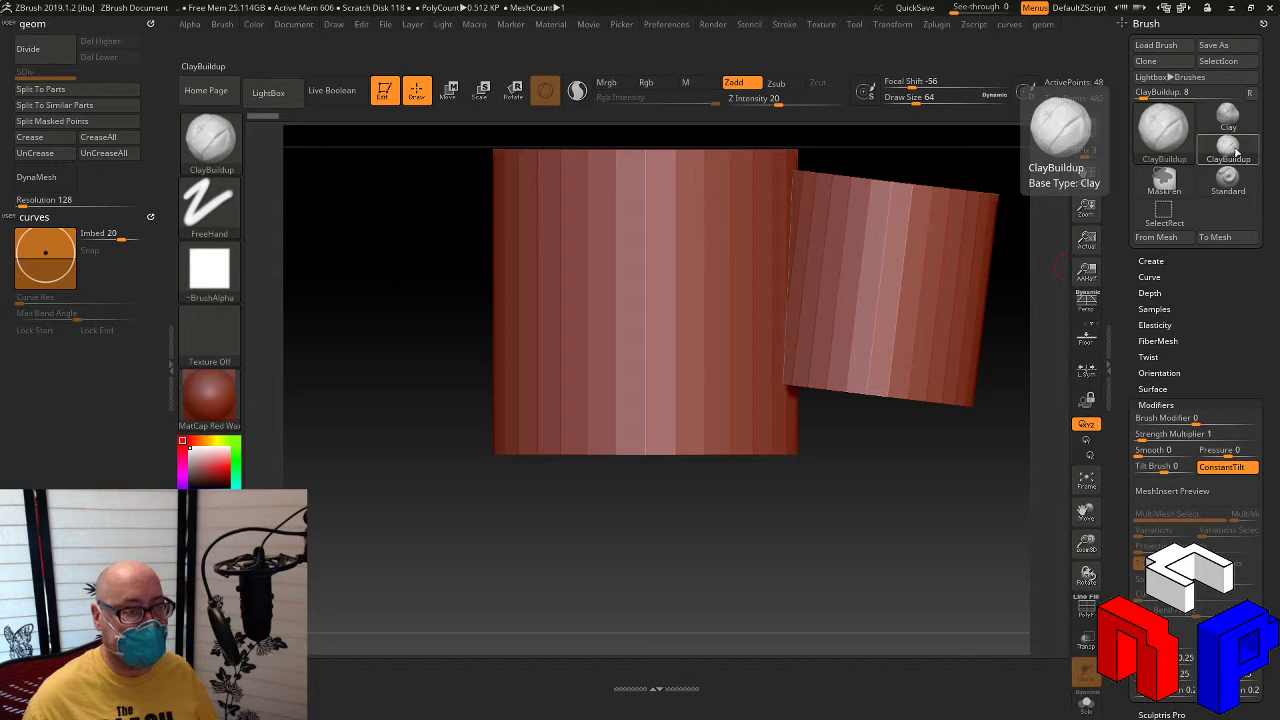
pyautogui.press('b')
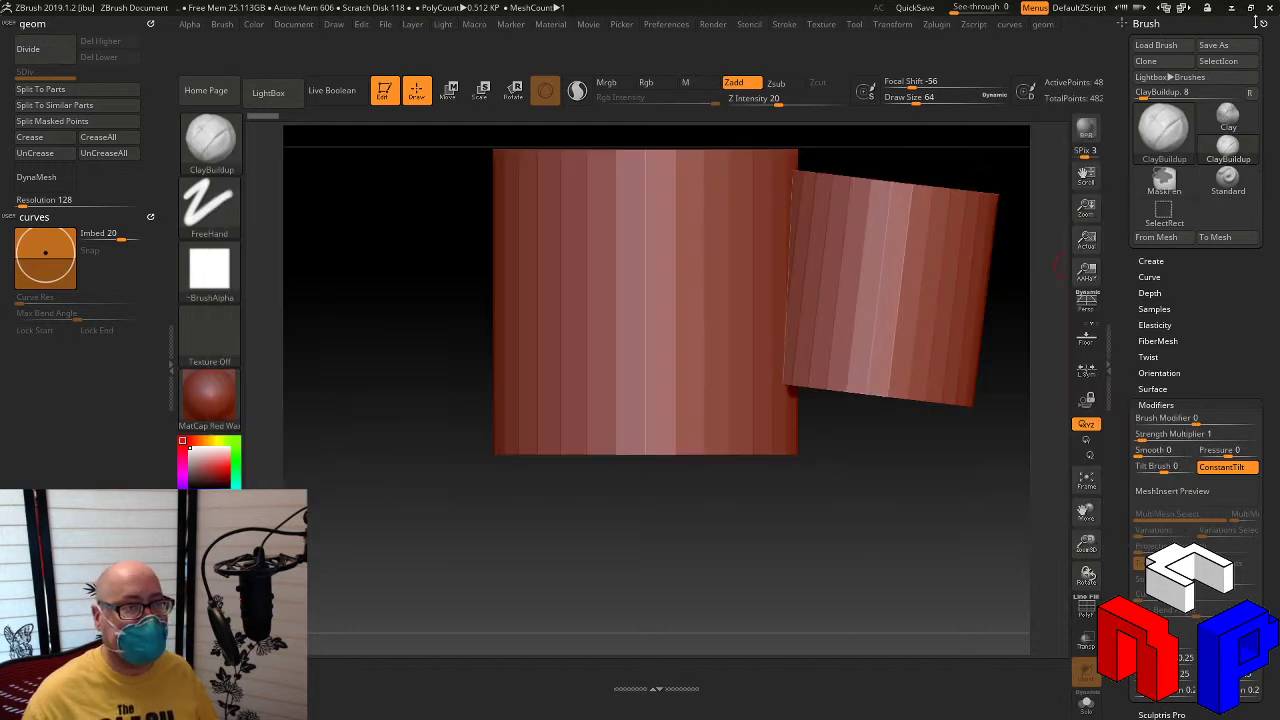
# Step: Remove the Brush palette from the tray and switch the active tool to a ZSphere
pyautogui.click(1262, 24)
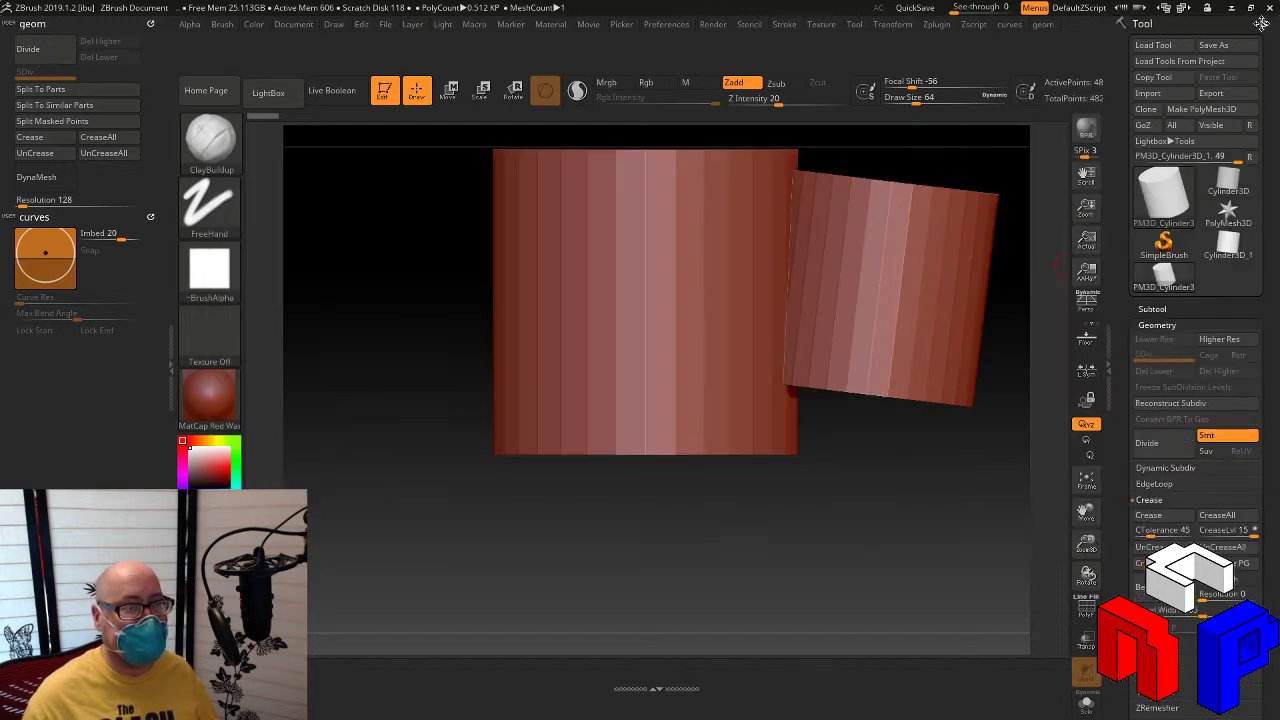
pyautogui.click(1182, 204)
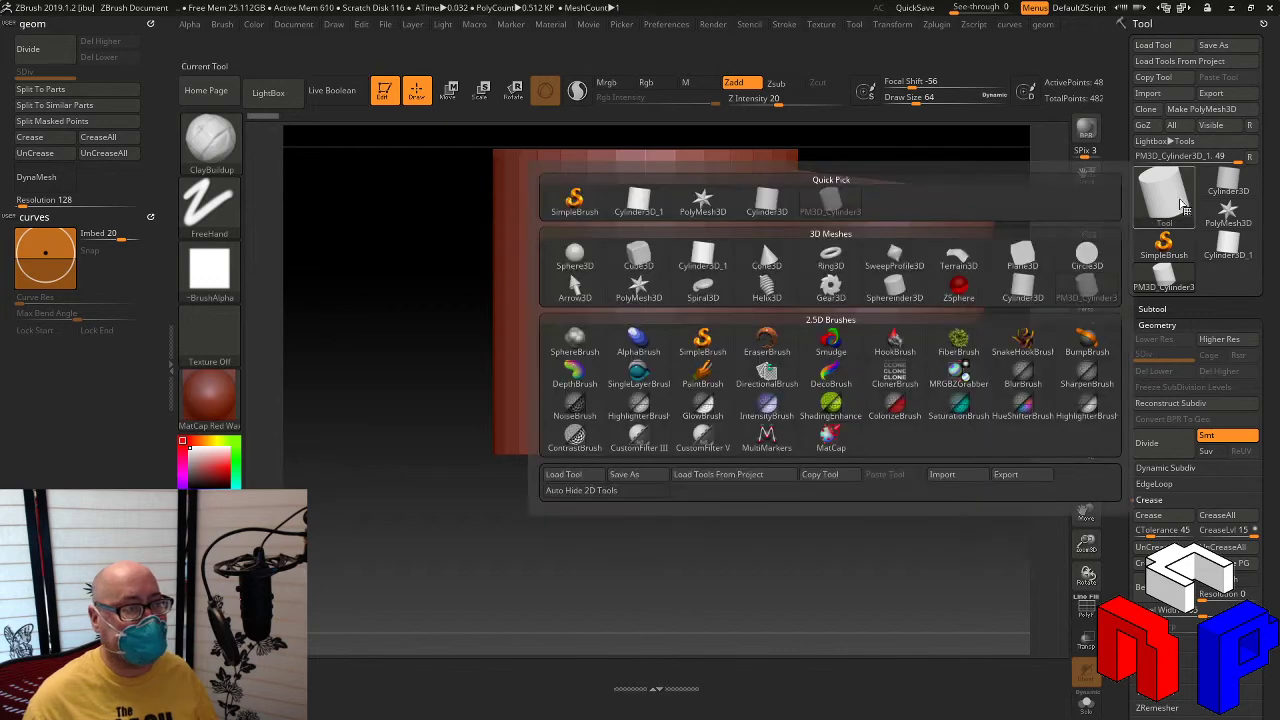
pyautogui.click(965, 298)
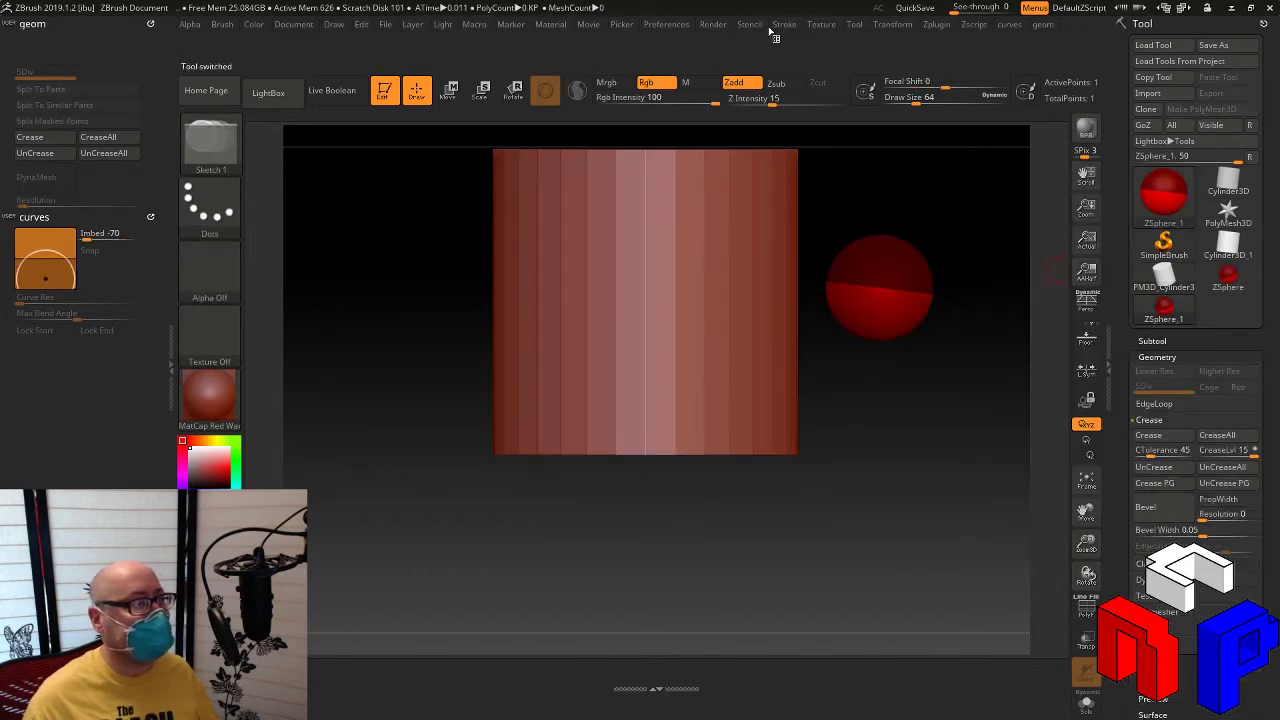
# Step: Create a third custom interface menu titled retopo
pyautogui.click(662, 25)
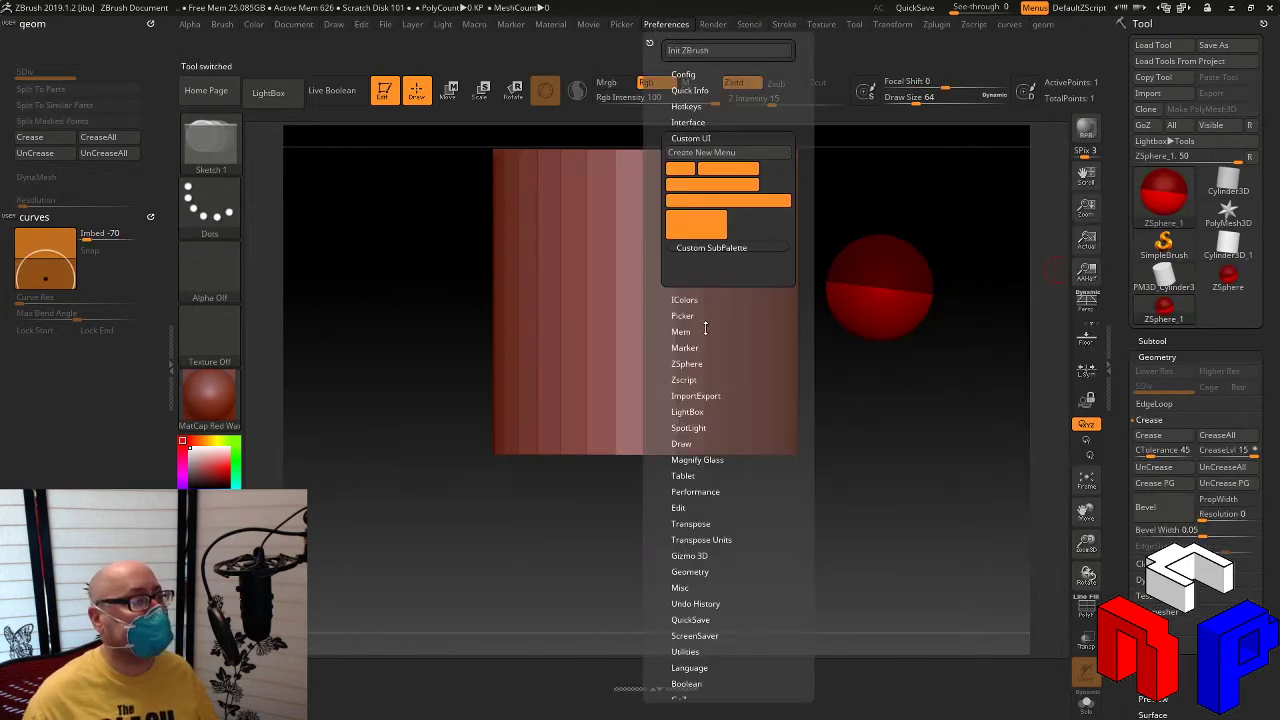
pyautogui.click(703, 153)
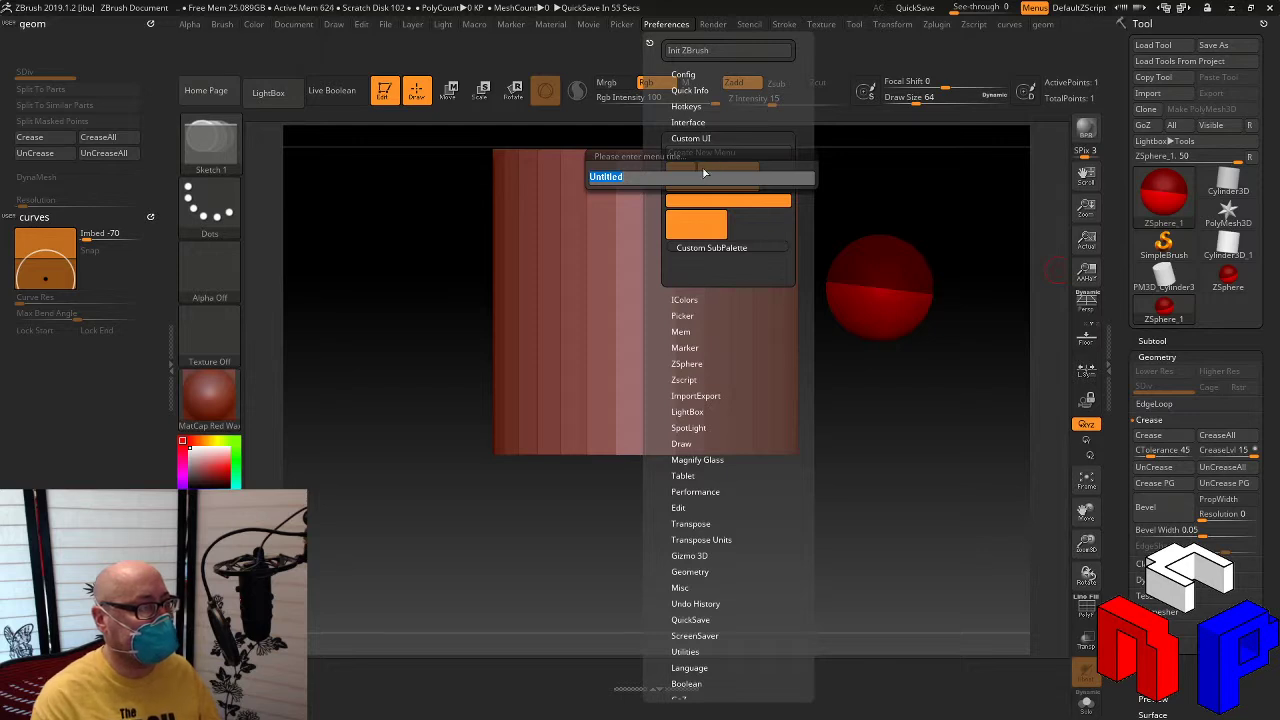
pyautogui.write('retop')
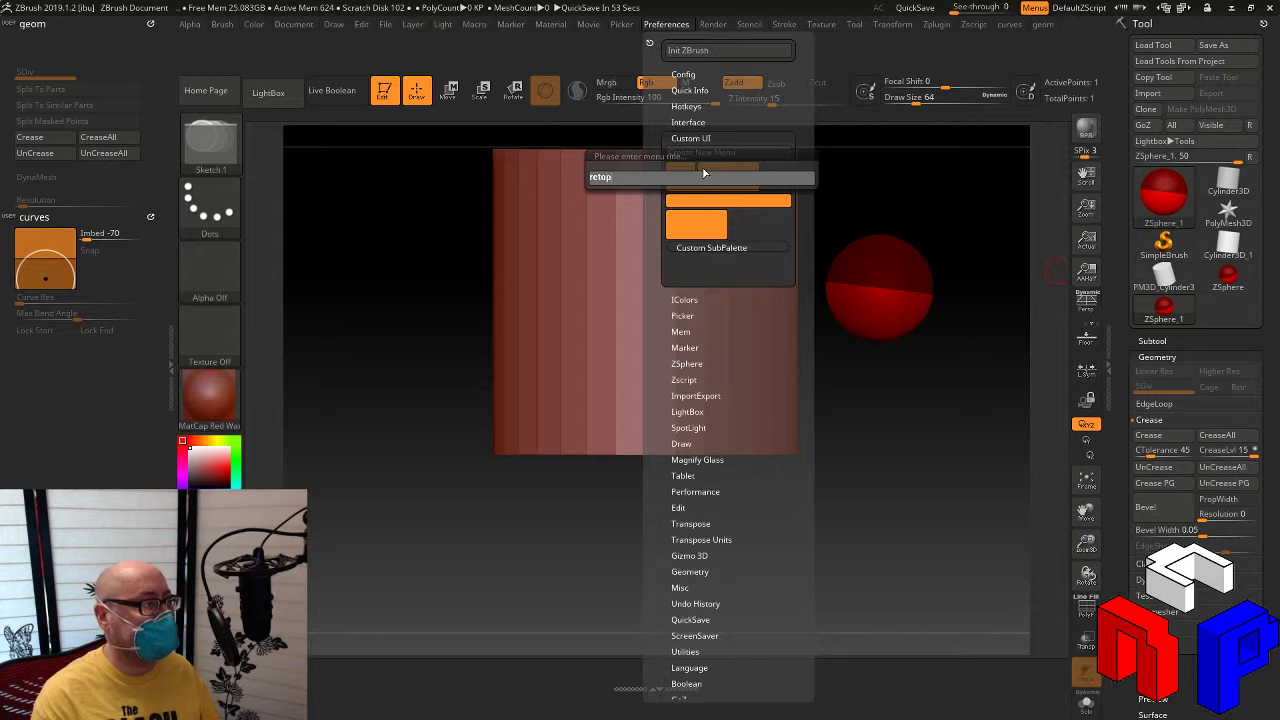
pyautogui.press('Return')
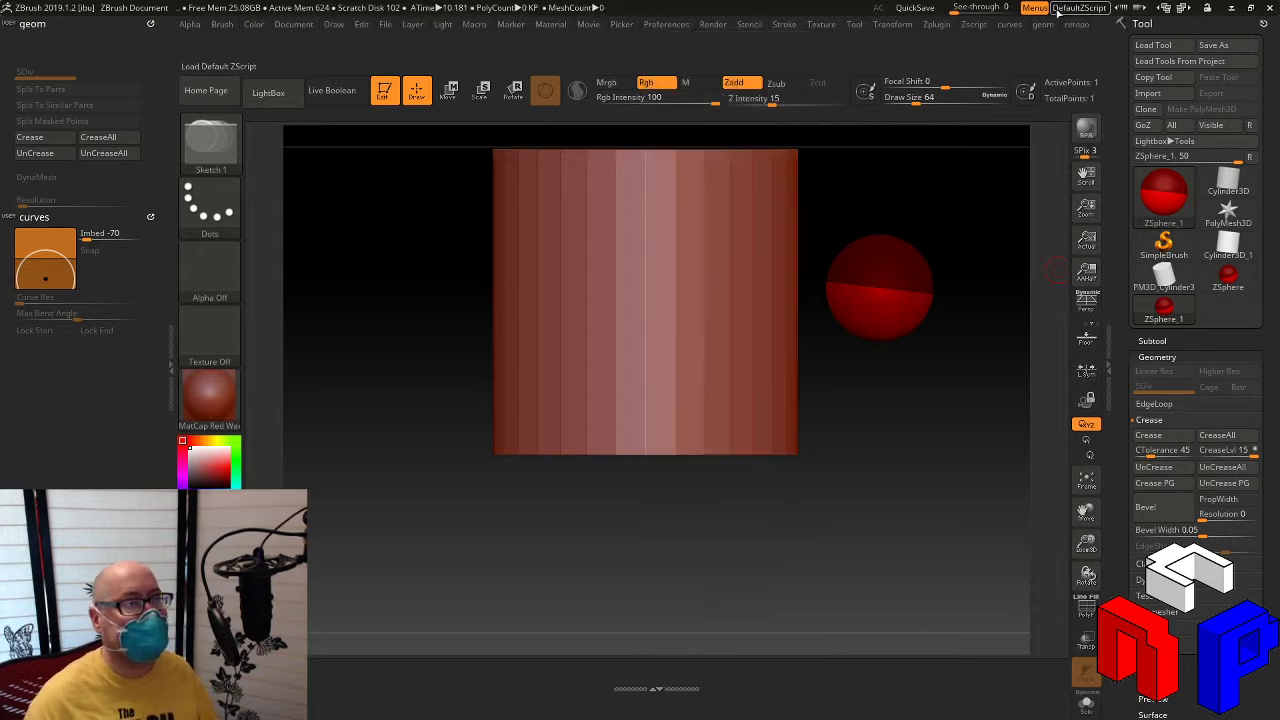
pyautogui.click(1071, 28)
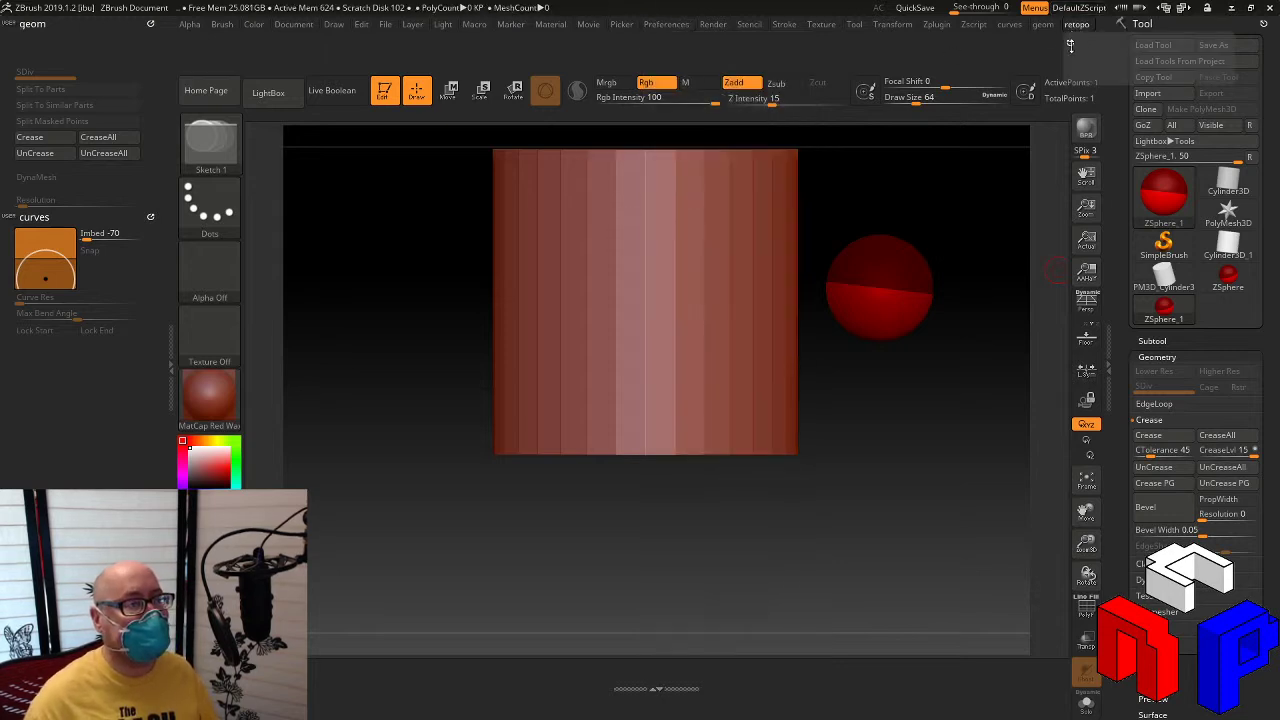
pyautogui.click(1071, 41)
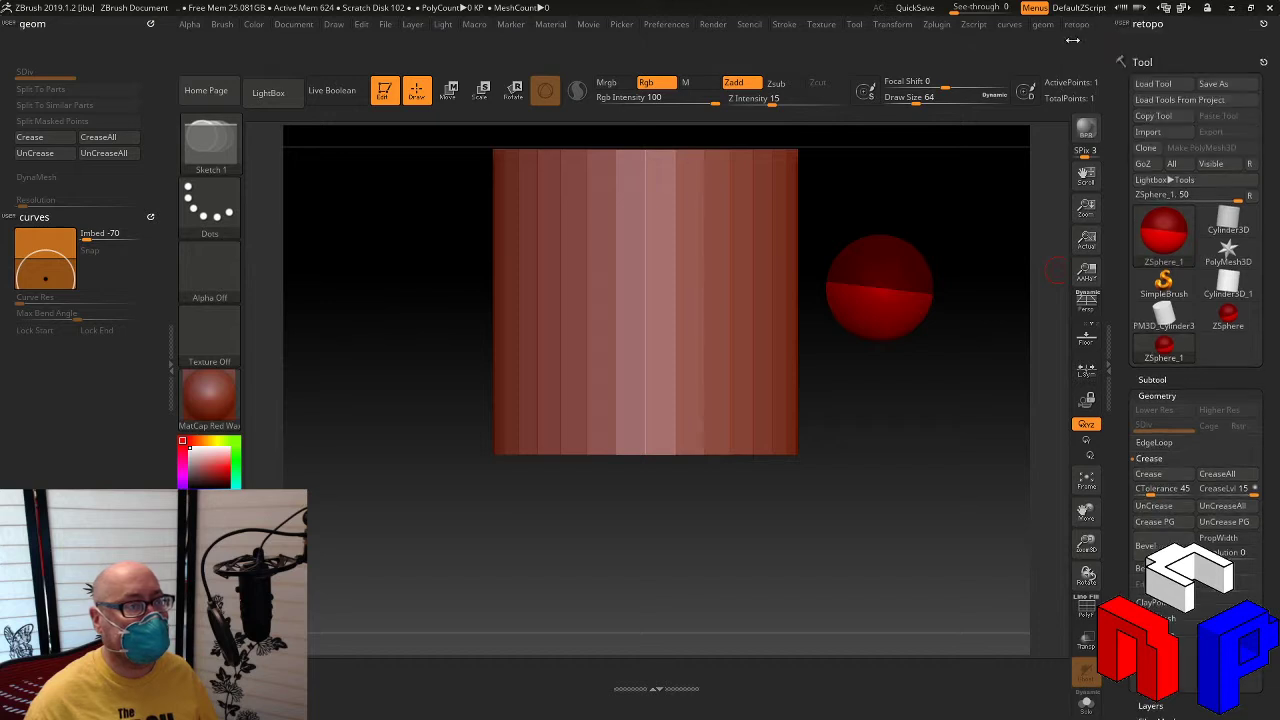
pyautogui.click(1265, 22)
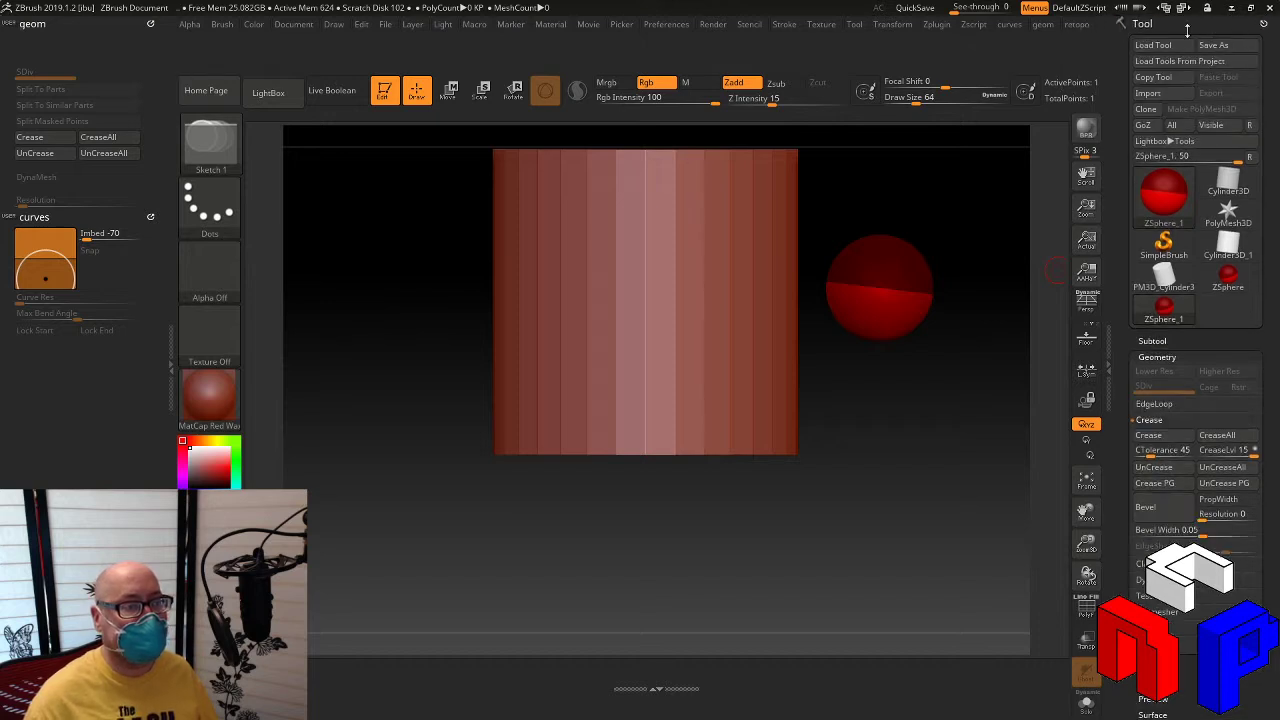
# Step: Dock the retopo custom menu in the left tray beneath the curves menu
pyautogui.click(1078, 26)
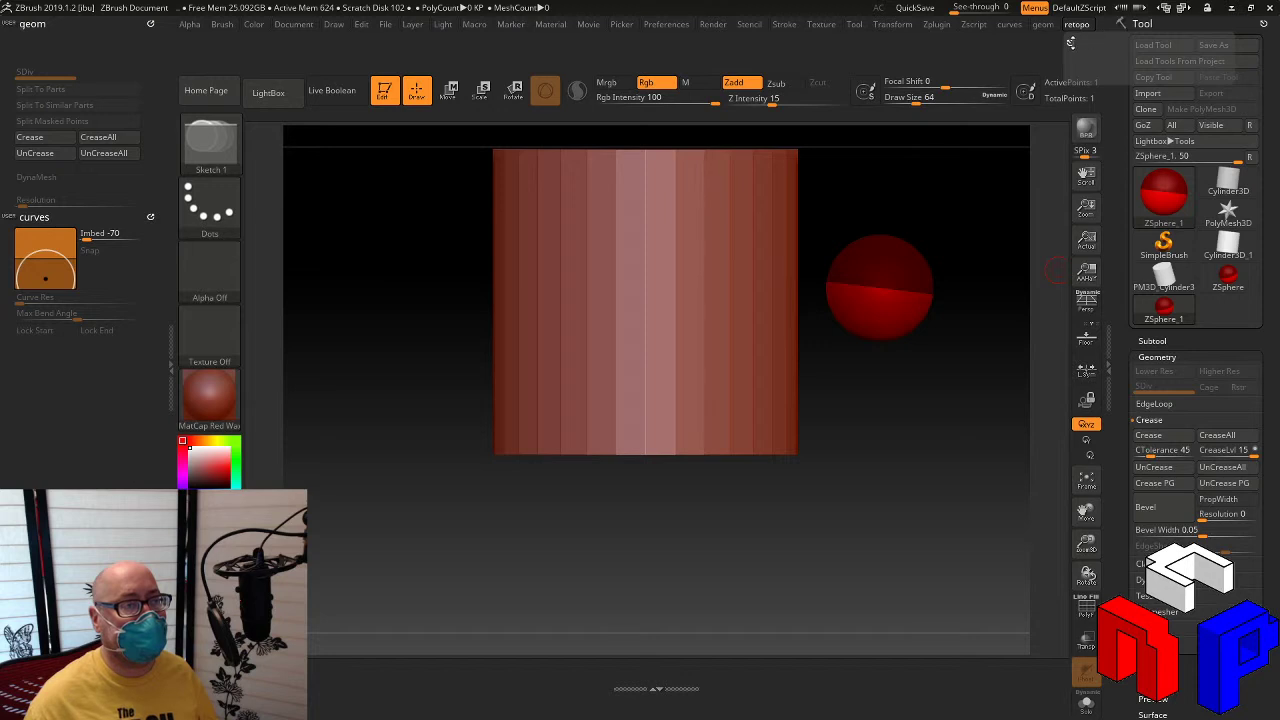
pyautogui.click(1071, 41)
pyautogui.moveTo(1265, 18); pyautogui.dragTo(129, 363)
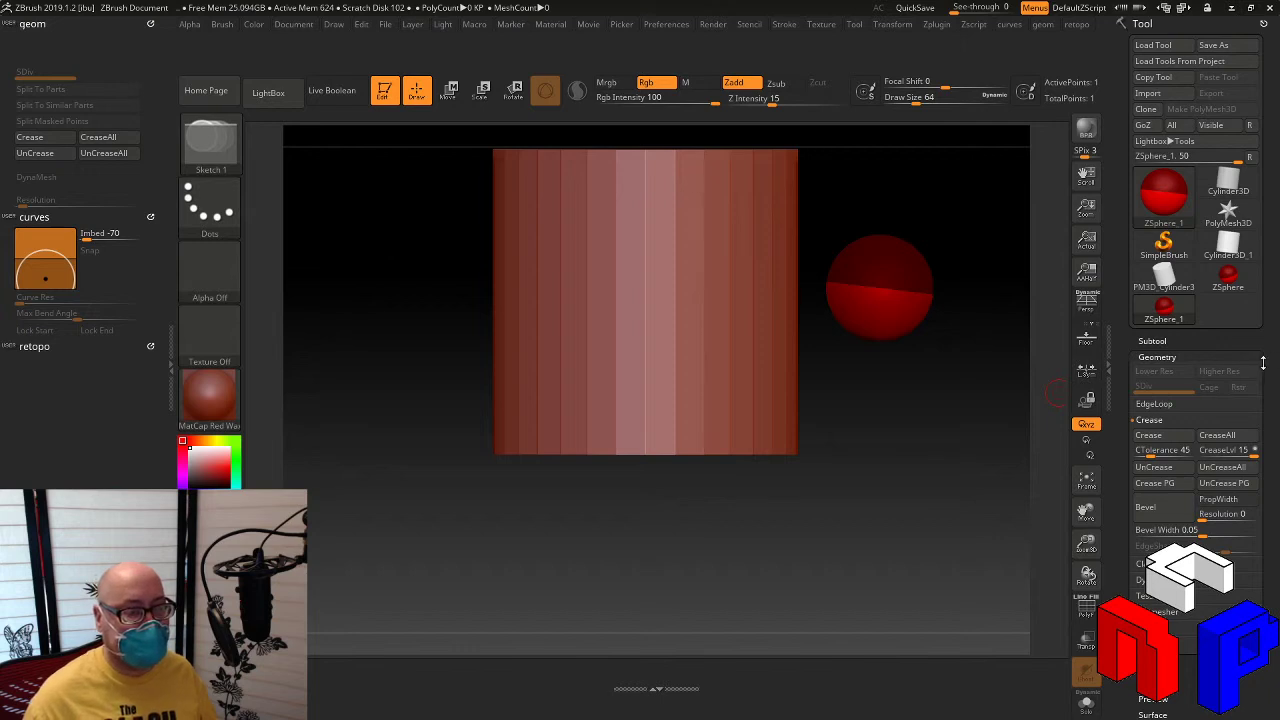
# Step: Add the Select Mesh command from the tool's Rigging options to the retopo menu
pyautogui.moveTo(1263, 363); pyautogui.dragTo(1241, 220)
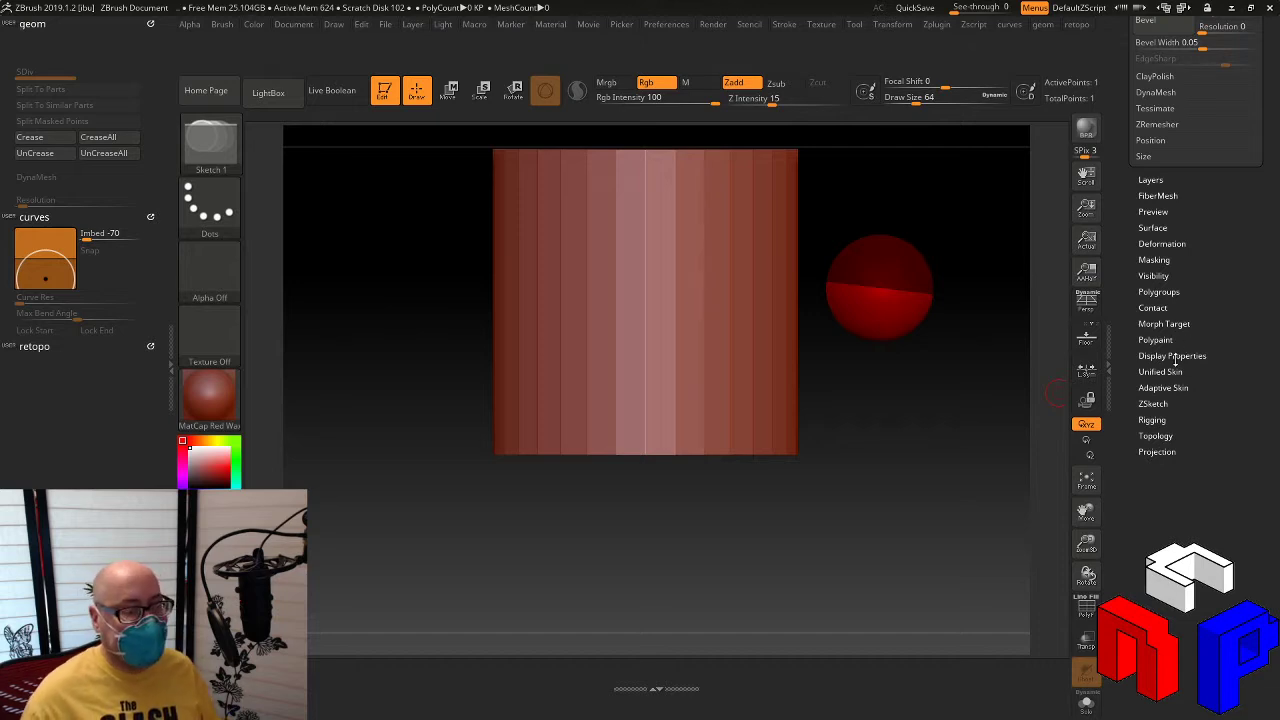
pyautogui.click(1153, 420)
pyautogui.moveTo(1182, 476)
pyautogui.keyDown('ctrl'); pyautogui.keyDown('alt'); pyautogui.mouseDown()
pyautogui.moveTo(296, 463)
pyautogui.moveTo(362, 524)
pyautogui.moveTo(58, 388)
pyautogui.mouseUp(); pyautogui.keyUp('alt'); pyautogui.keyUp('ctrl')
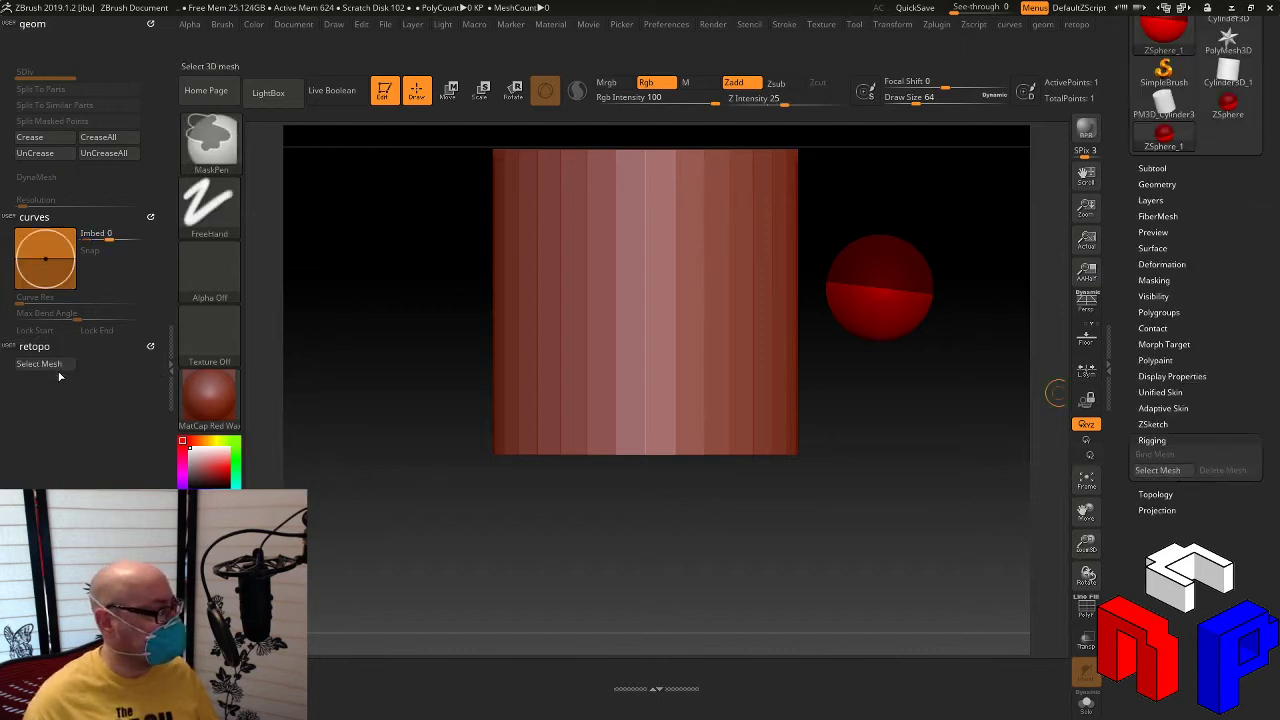
# Step: Add the Edit Topology switch from the tool's Topology options to the retopo menu, above Select Mesh
pyautogui.click(1165, 494)
pyautogui.moveTo(1160, 470)
pyautogui.keyDown('ctrl'); pyautogui.keyDown('alt'); pyautogui.mouseDown()
pyautogui.moveTo(2, 466)
pyautogui.moveTo(25, 385)
pyautogui.moveTo(57, 383)
pyautogui.mouseUp(); pyautogui.keyUp('alt'); pyautogui.keyUp('ctrl')
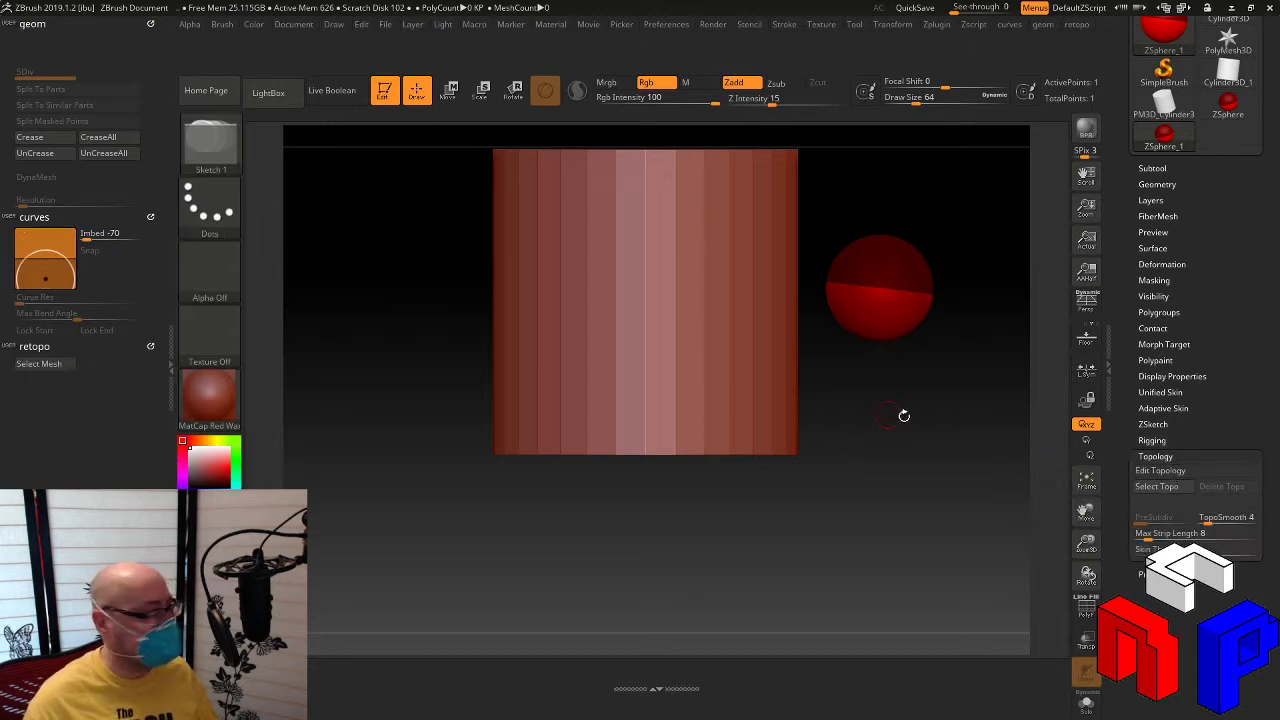
pyautogui.press('ctrl')
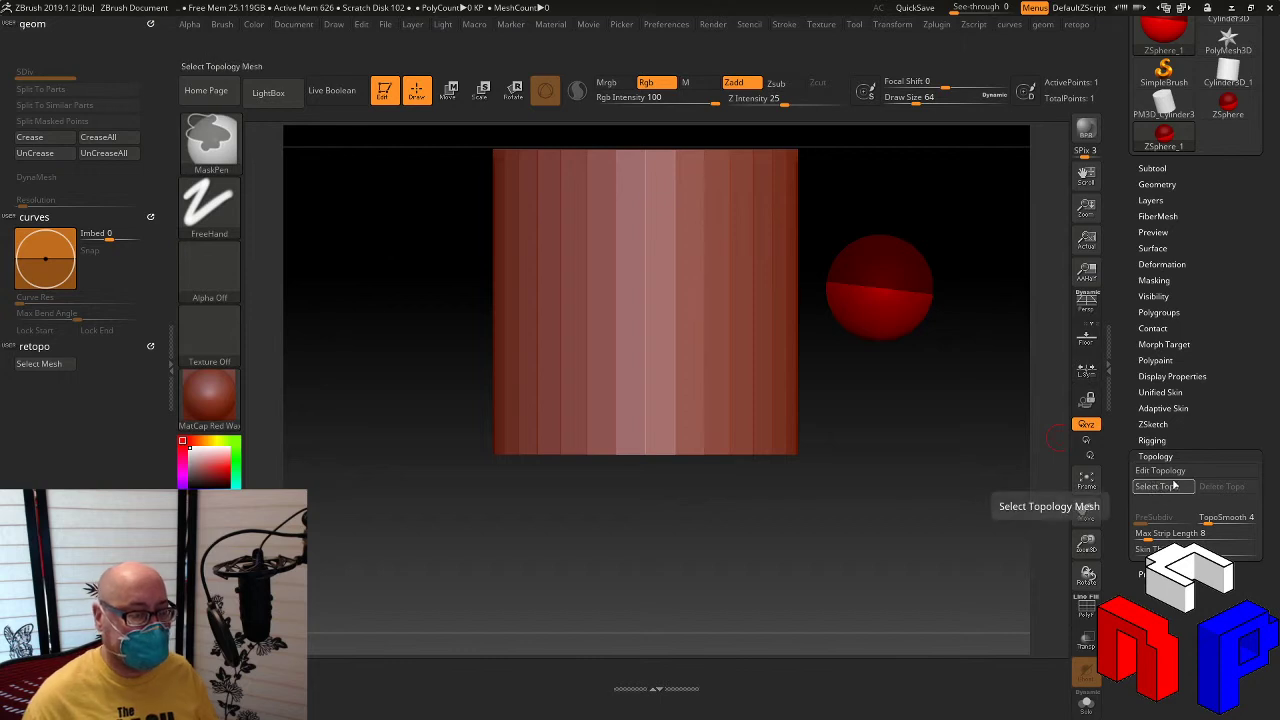
pyautogui.keyDown('ctrl'); pyautogui.moveTo(1176, 483); pyautogui.dragTo(58, 378); pyautogui.keyUp('ctrl')
pyautogui.click(56, 364)
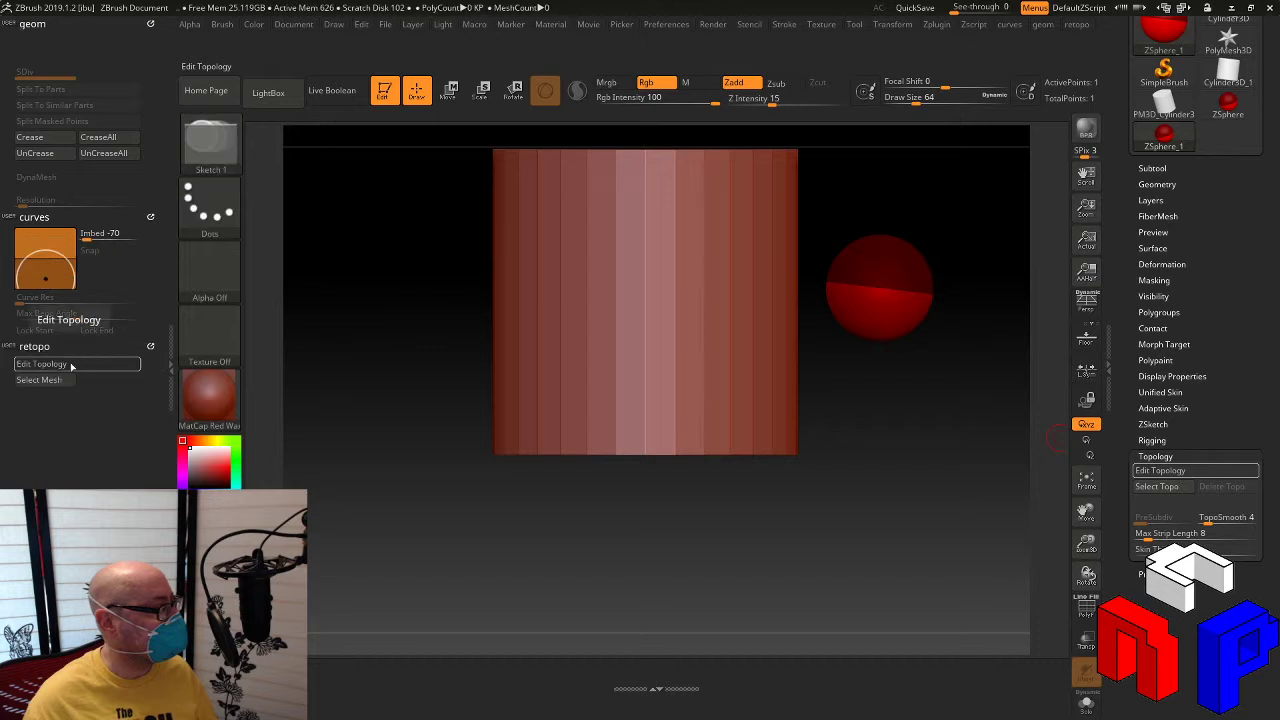
pyautogui.click(41, 364)
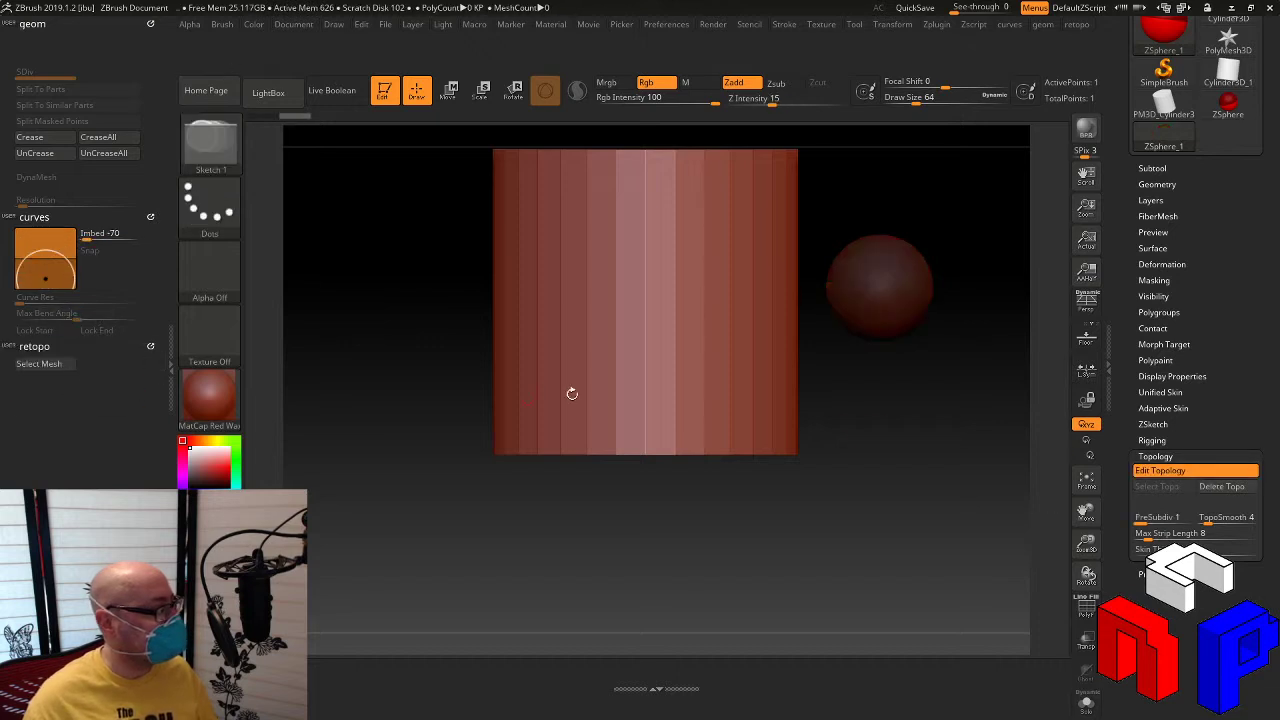
pyautogui.moveTo(1160, 470)
pyautogui.keyDown('ctrl'); pyautogui.keyDown('alt'); pyautogui.mouseDown()
pyautogui.moveTo(690, 465)
pyautogui.moveTo(40, 394)
pyautogui.moveTo(41, 366)
pyautogui.mouseUp(); pyautogui.keyUp('alt'); pyautogui.keyUp('ctrl')
pyautogui.click(41, 366)
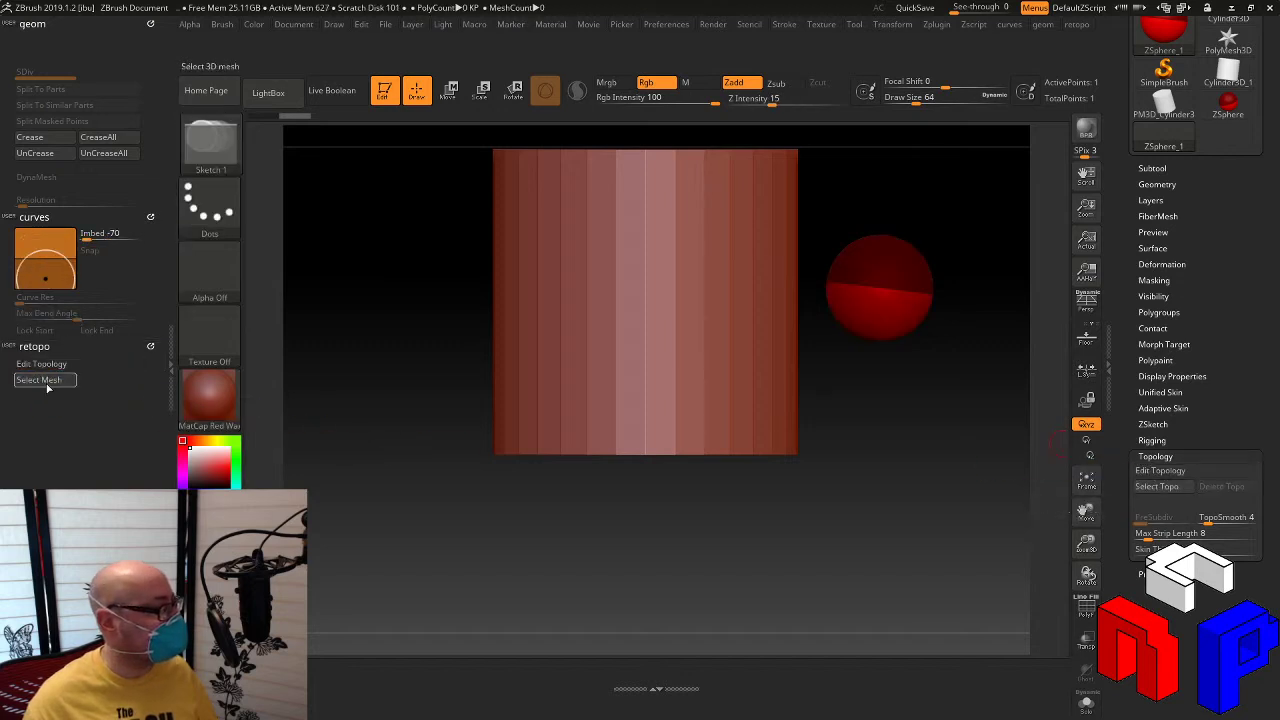
# Step: Collapse the geom and curves menus and reorder the retopo menu so that Select Mesh sits above Edit Topology
pyautogui.click(43, 381)
pyautogui.click(36, 346)
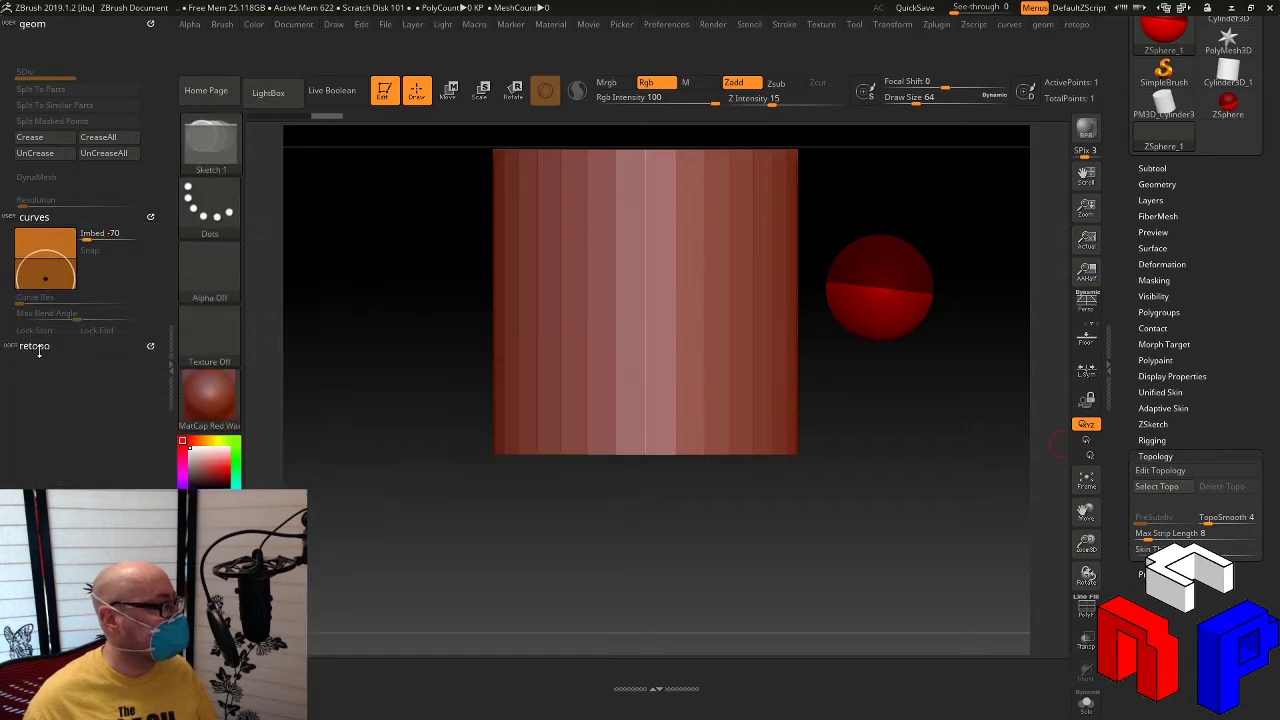
pyautogui.click(43, 346)
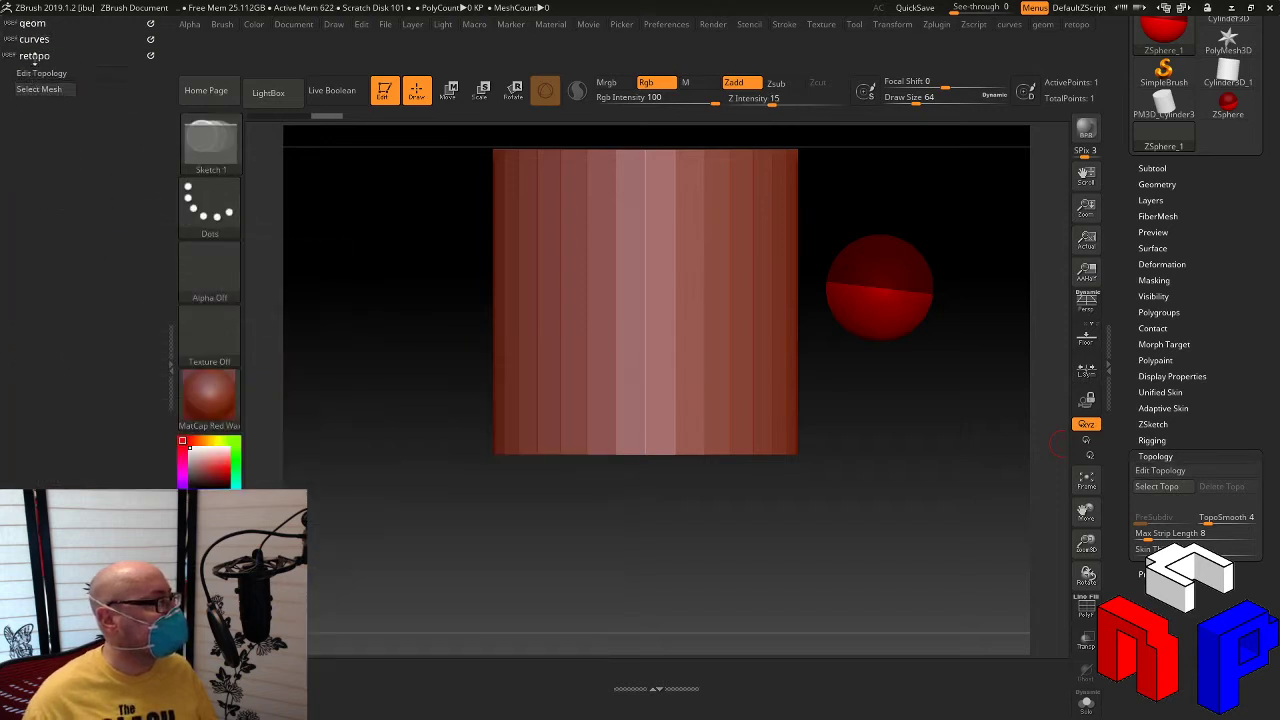
pyautogui.click(60, 39)
pyautogui.click(40, 23)
pyautogui.click(27, 236)
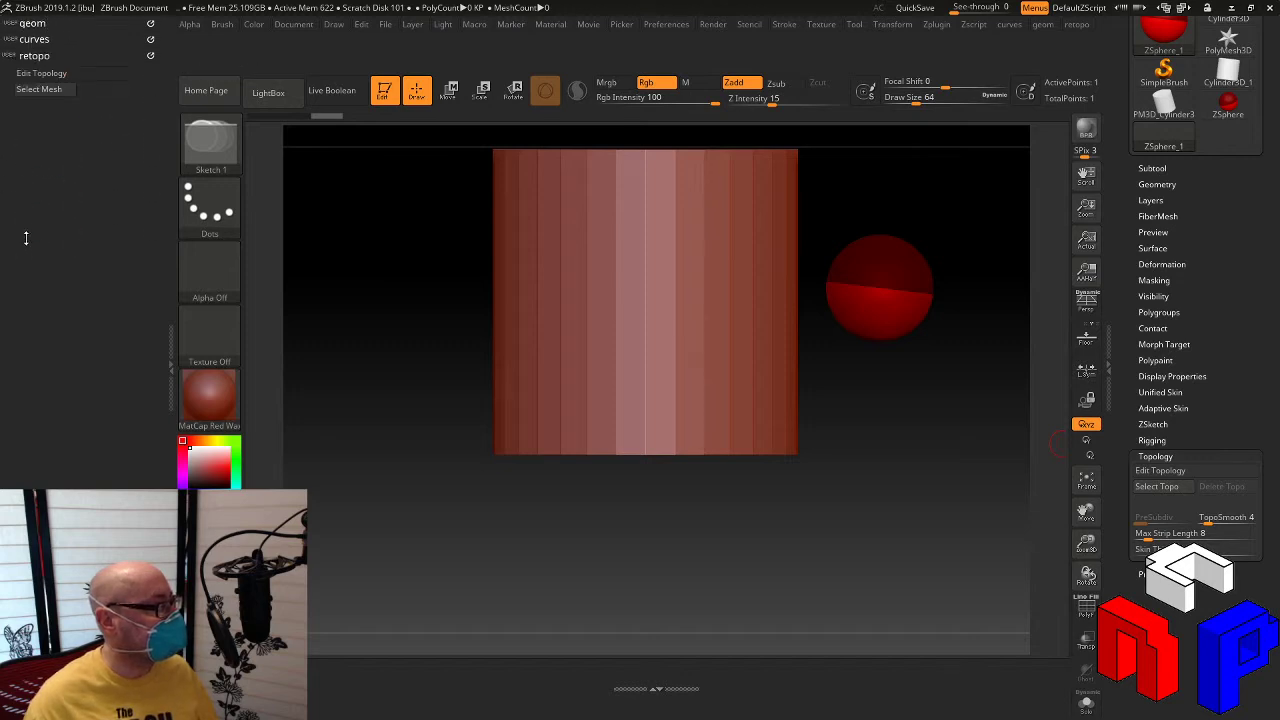
pyautogui.click(38, 89)
pyautogui.click(40, 73)
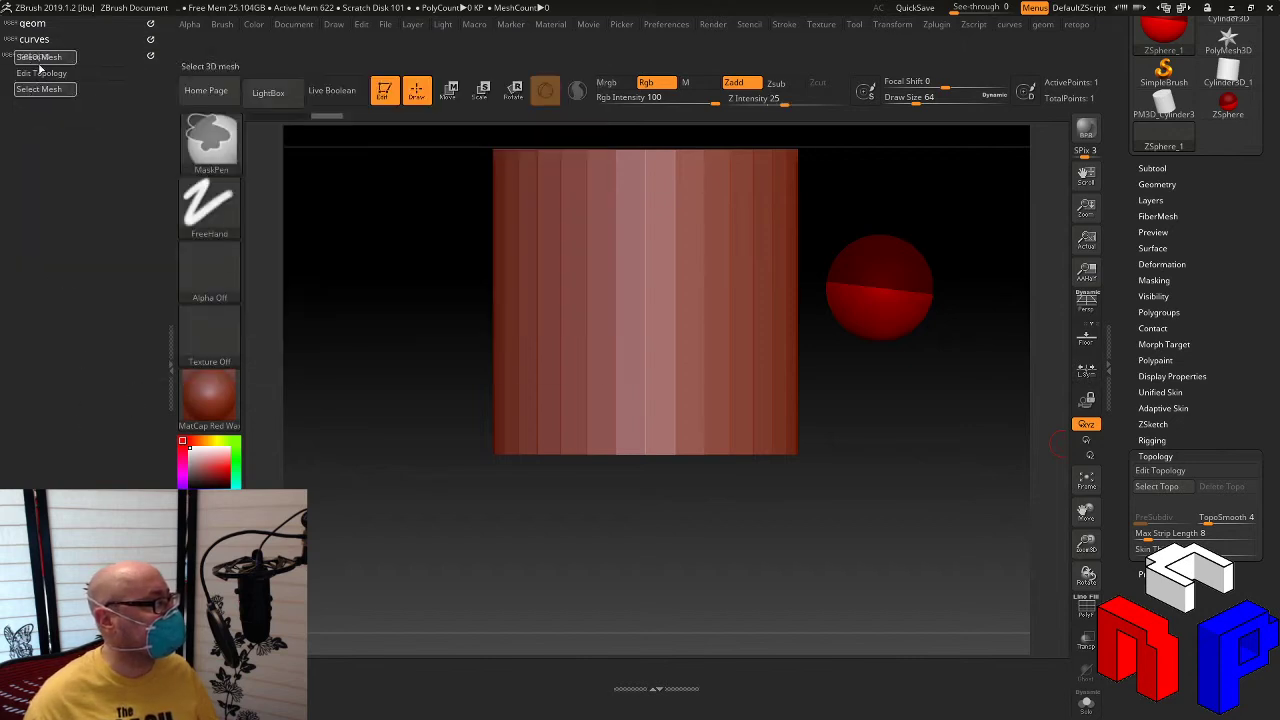
pyautogui.click(40, 75)
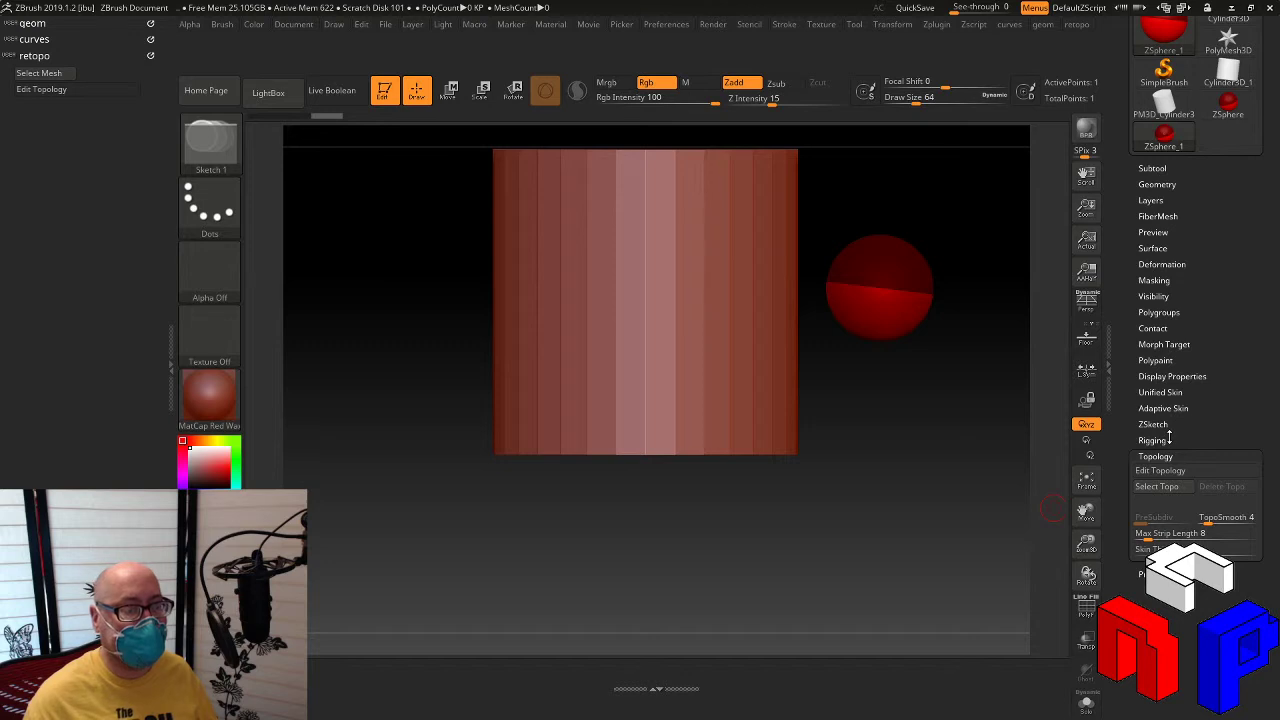
# Step: Add the Adaptive Skin controls Preview, Density and DynaMesh Resolution to the retopo menu
pyautogui.click(1174, 407)
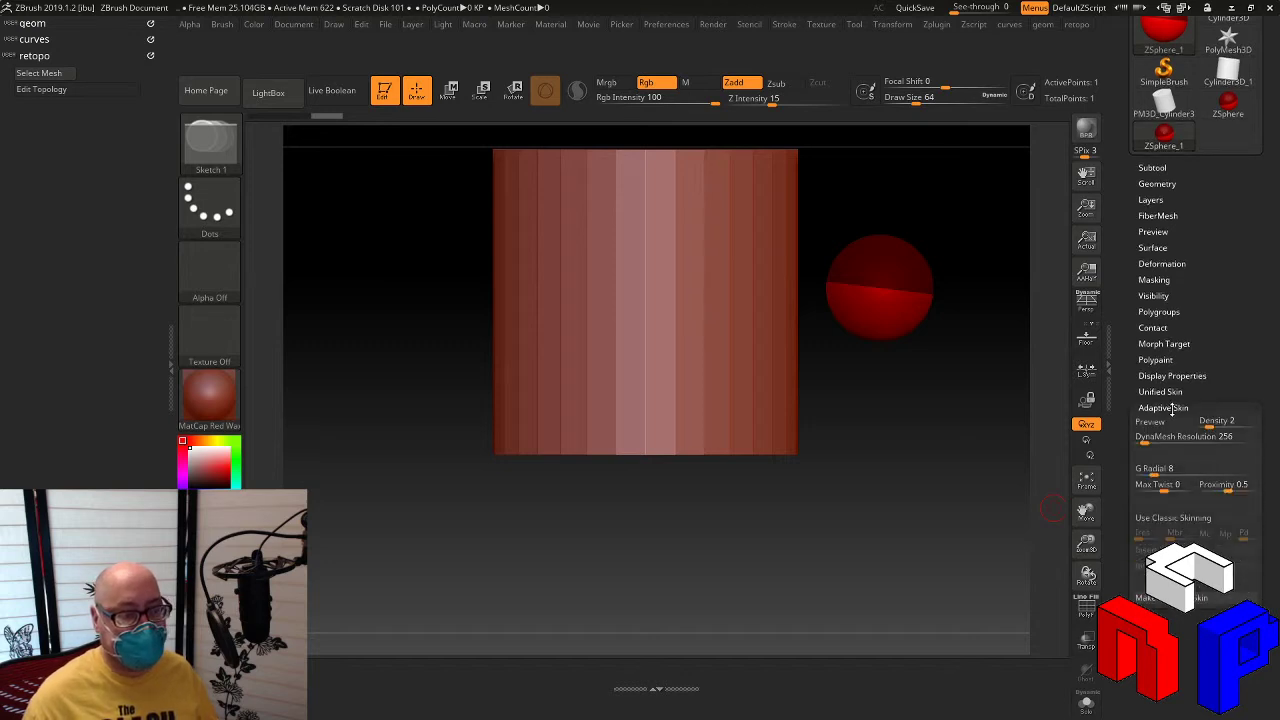
pyautogui.moveTo(1150, 421)
pyautogui.keyDown('ctrl'); pyautogui.keyDown('alt'); pyautogui.mouseDown()
pyautogui.moveTo(163, 264)
pyautogui.moveTo(50, 110)
pyautogui.mouseUp(); pyautogui.keyUp('alt'); pyautogui.keyUp('ctrl')
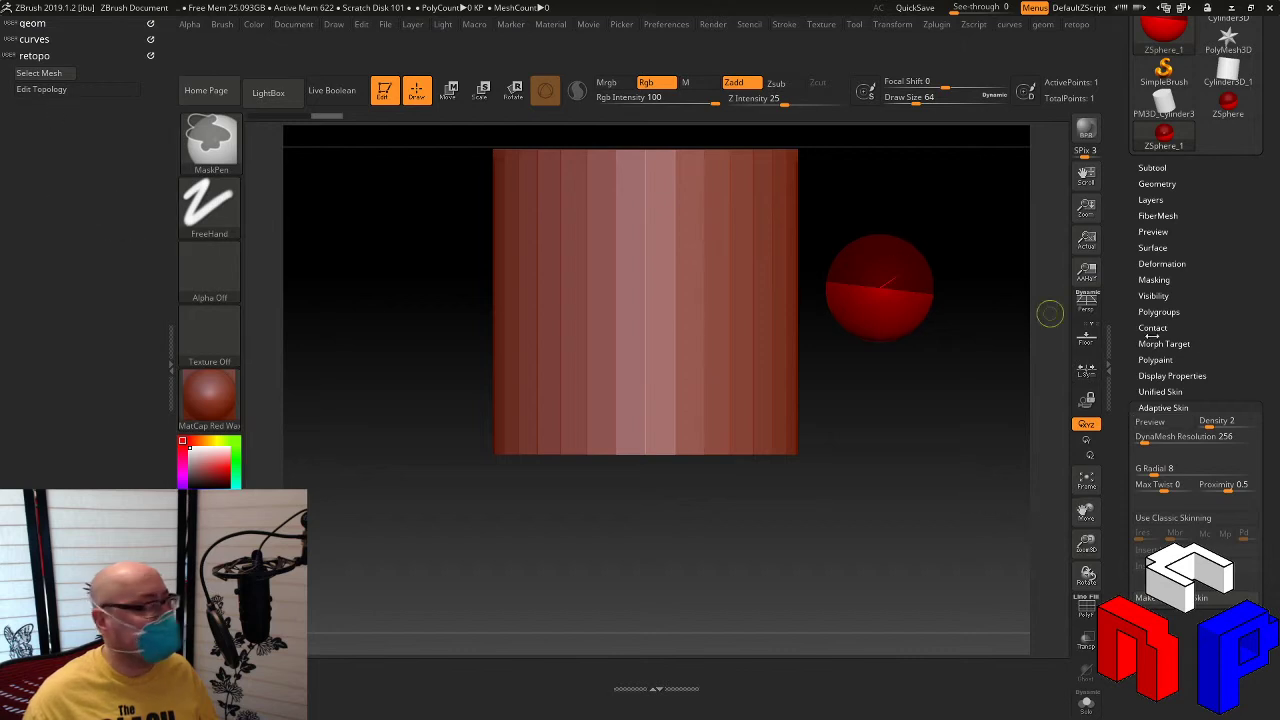
pyautogui.moveTo(1163, 433)
pyautogui.keyDown('ctrl'); pyautogui.keyDown('alt'); pyautogui.mouseDown()
pyautogui.moveTo(700, 330)
pyautogui.moveTo(76, 126)
pyautogui.moveTo(95, 73)
pyautogui.mouseUp(); pyautogui.keyUp('alt'); pyautogui.keyUp('ctrl')
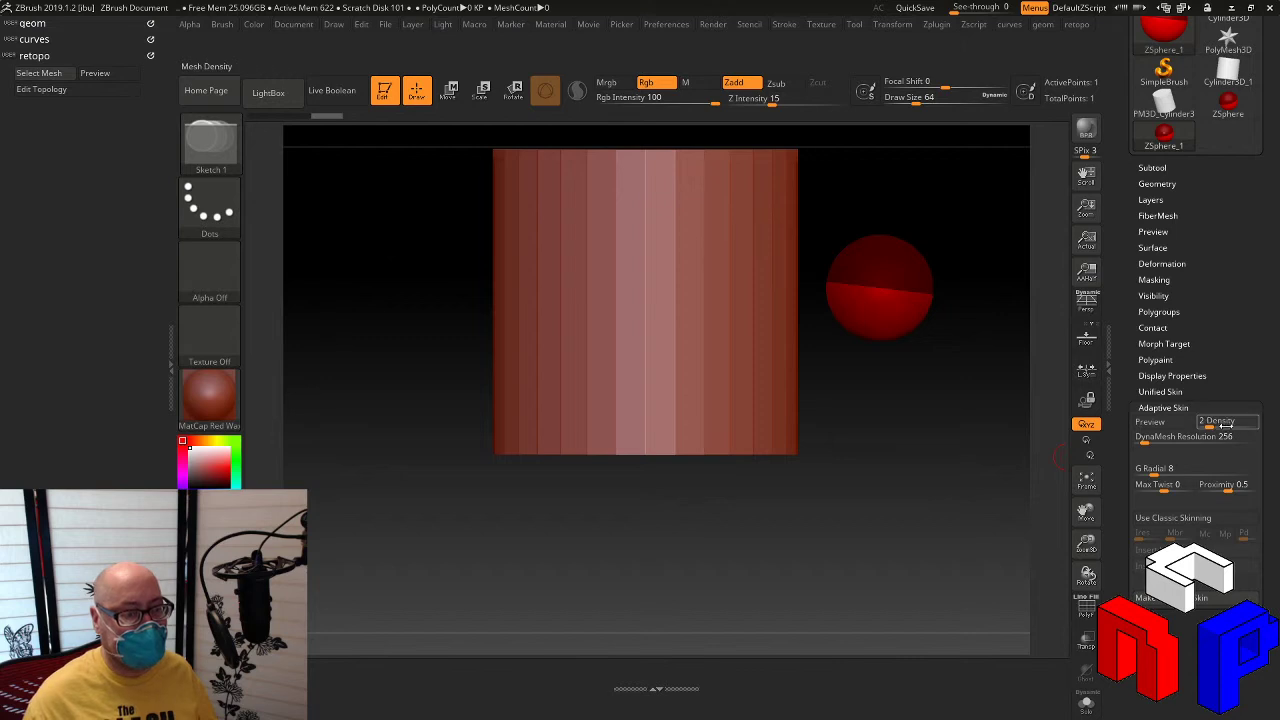
pyautogui.keyDown('ctrl'); pyautogui.keyDown('alt'); pyautogui.moveTo(1225, 423); pyautogui.dragTo(80, 100); pyautogui.keyUp('alt'); pyautogui.keyUp('ctrl')
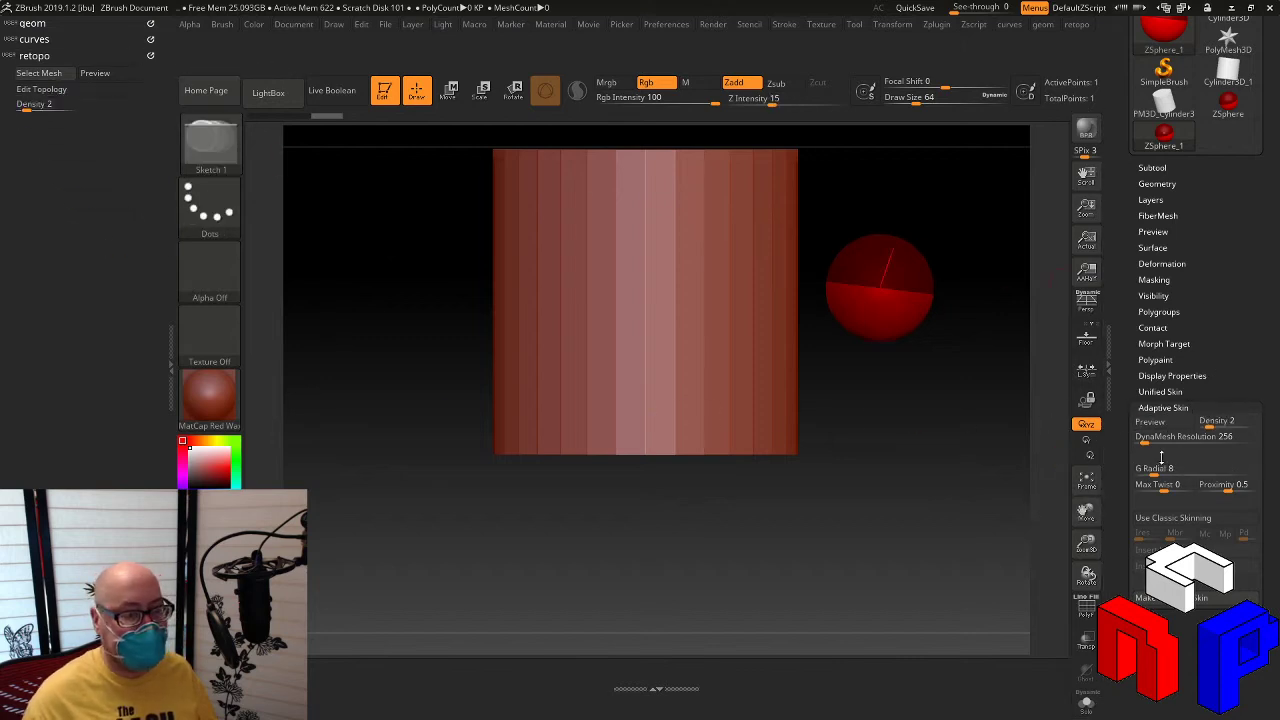
pyautogui.moveTo(1165, 436)
pyautogui.keyDown('ctrl'); pyautogui.keyDown('alt'); pyautogui.mouseDown()
pyautogui.moveTo(130, 222)
pyautogui.moveTo(10, 128)
pyautogui.moveTo(50, 101)
pyautogui.mouseUp(); pyautogui.keyUp('alt'); pyautogui.keyUp('ctrl')
# Step: Move Preview beneath Edit Topology in the retopo menu so that it shares a row with Density
pyautogui.press('ctrl')
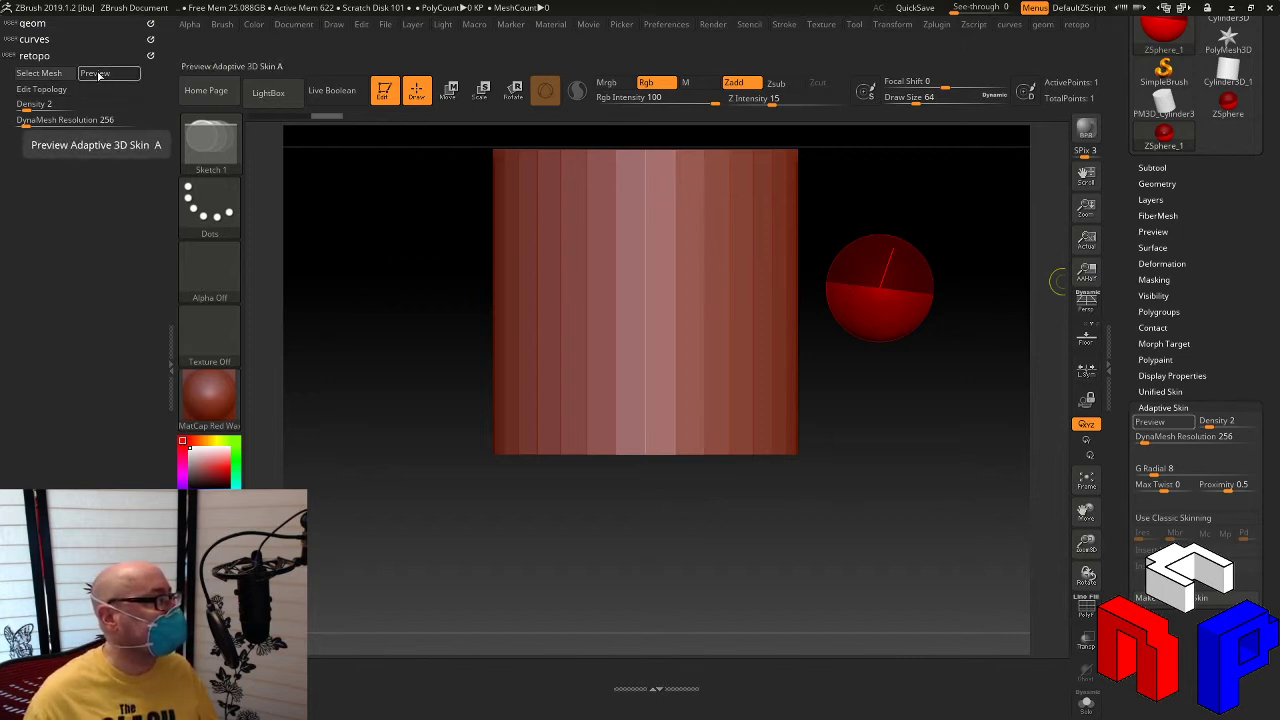
pyautogui.press('ctrl')
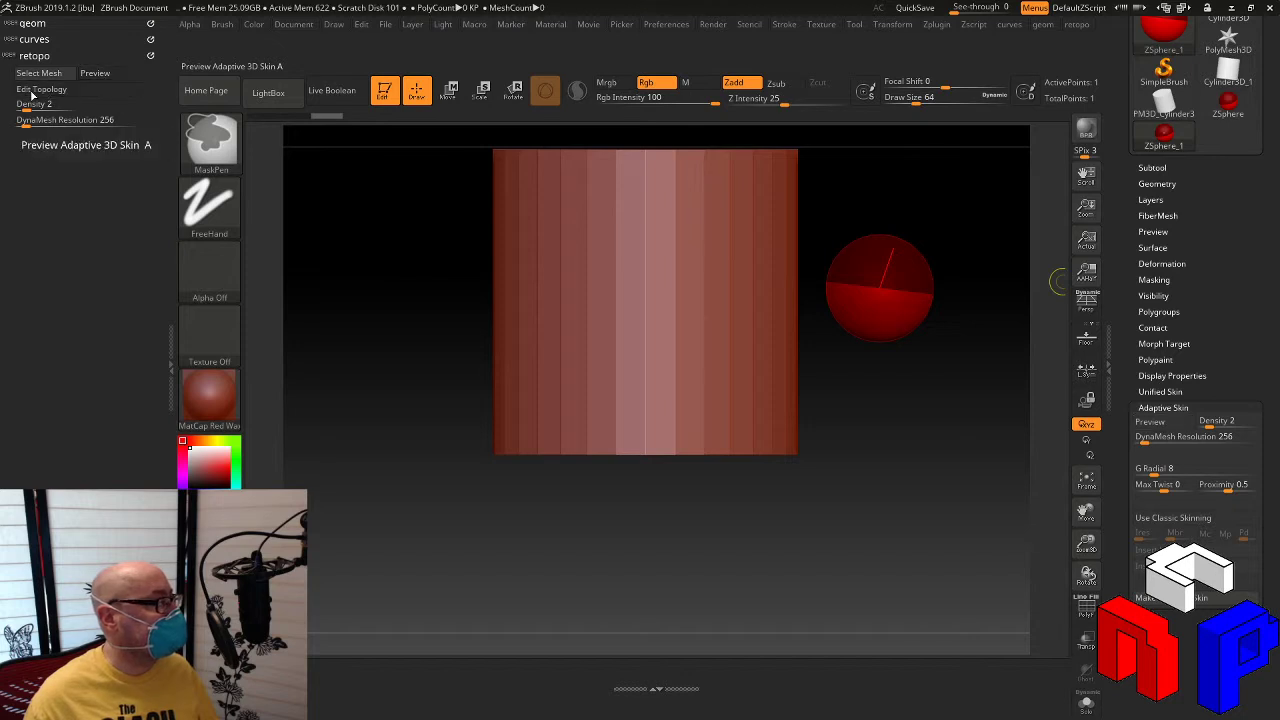
pyautogui.keyDown('ctrl'); pyautogui.keyDown('alt'); pyautogui.moveTo(33, 94); pyautogui.dragTo(99, 73); pyautogui.keyUp('alt'); pyautogui.keyUp('ctrl')
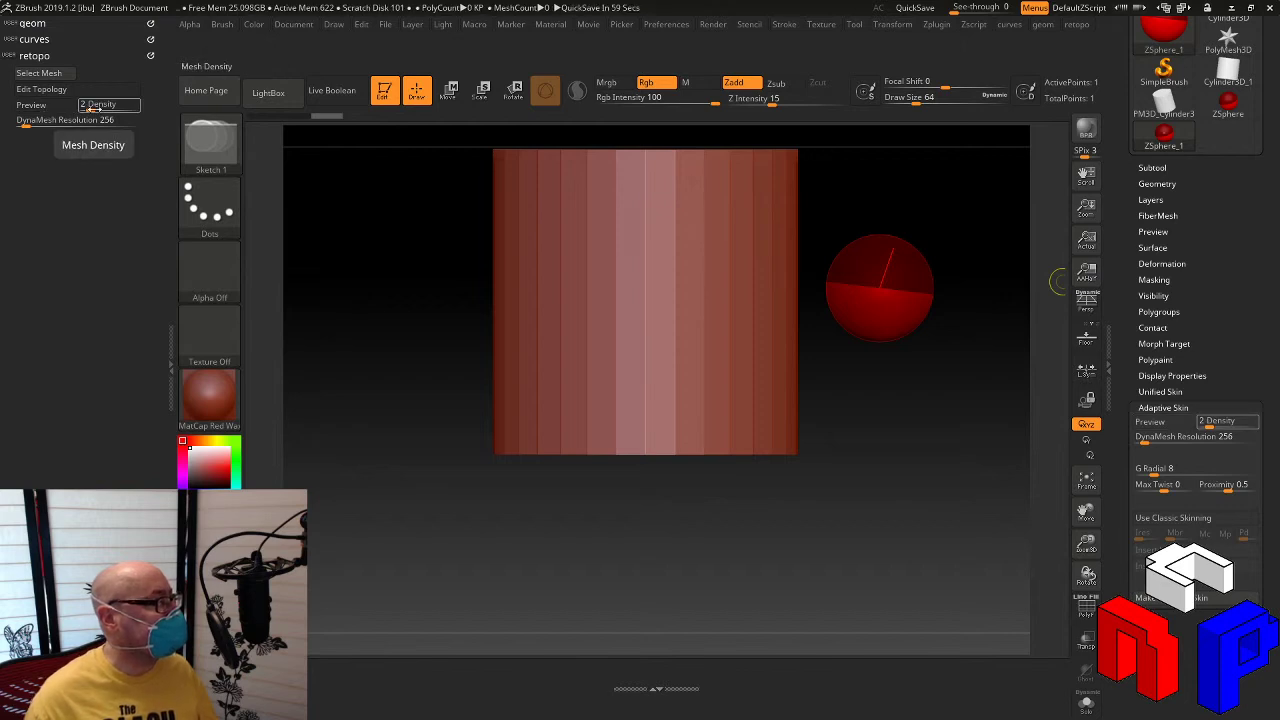
pyautogui.press('ctrl')
pyautogui.moveTo(40, 89)
pyautogui.keyDown('ctrl'); pyautogui.keyDown('alt'); pyautogui.mouseDown()
pyautogui.moveTo(100, 80)
pyautogui.moveTo(100, 97)
pyautogui.mouseUp(); pyautogui.keyUp('alt'); pyautogui.keyUp('ctrl')
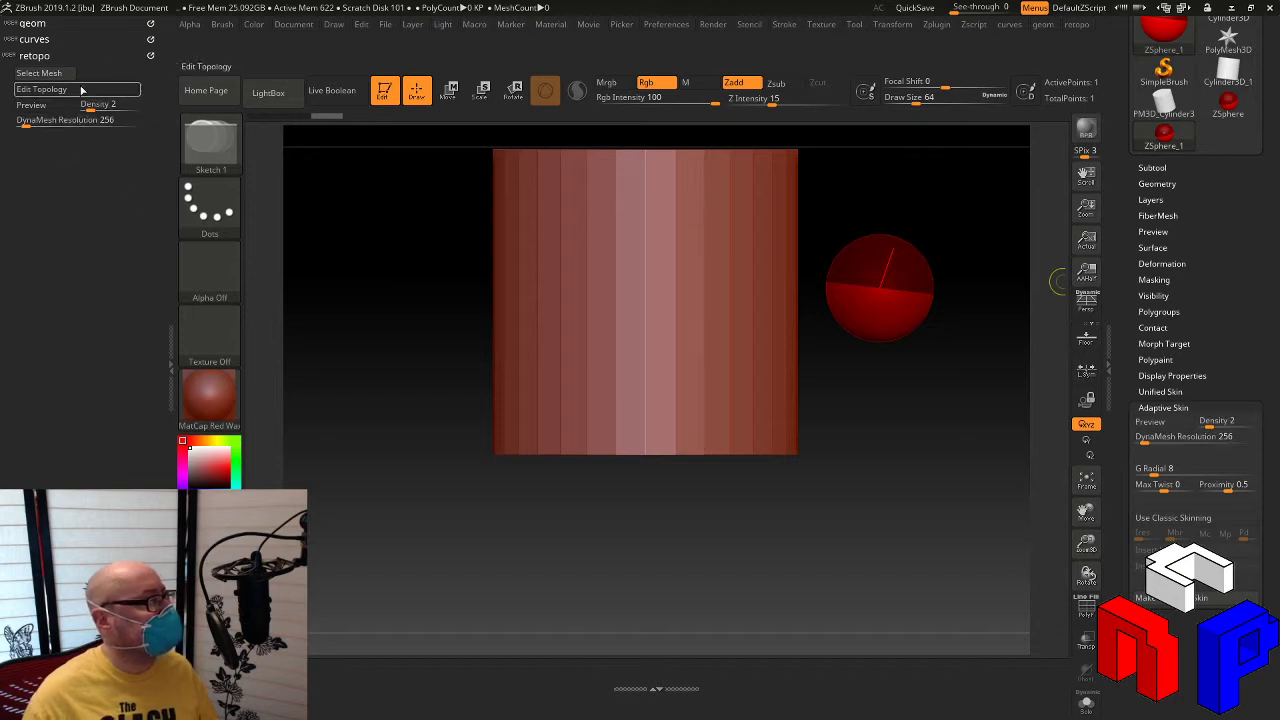
pyautogui.click(33, 23)
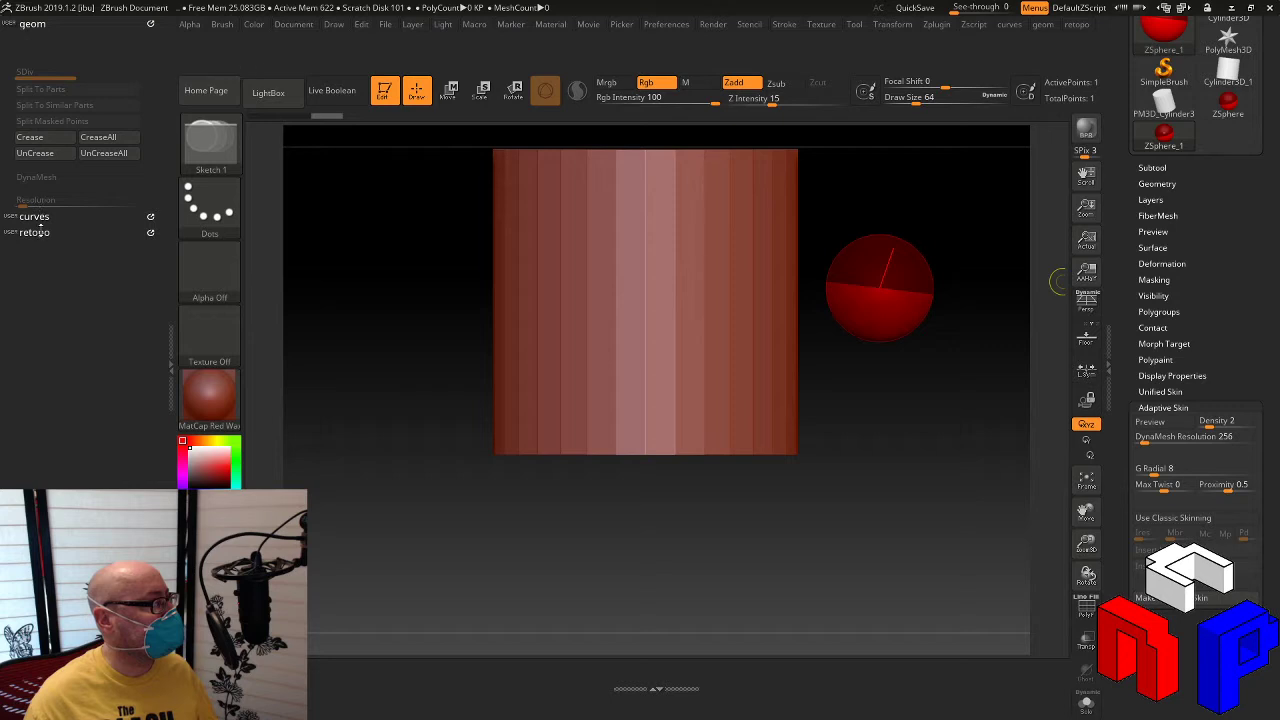
pyautogui.click(33, 216)
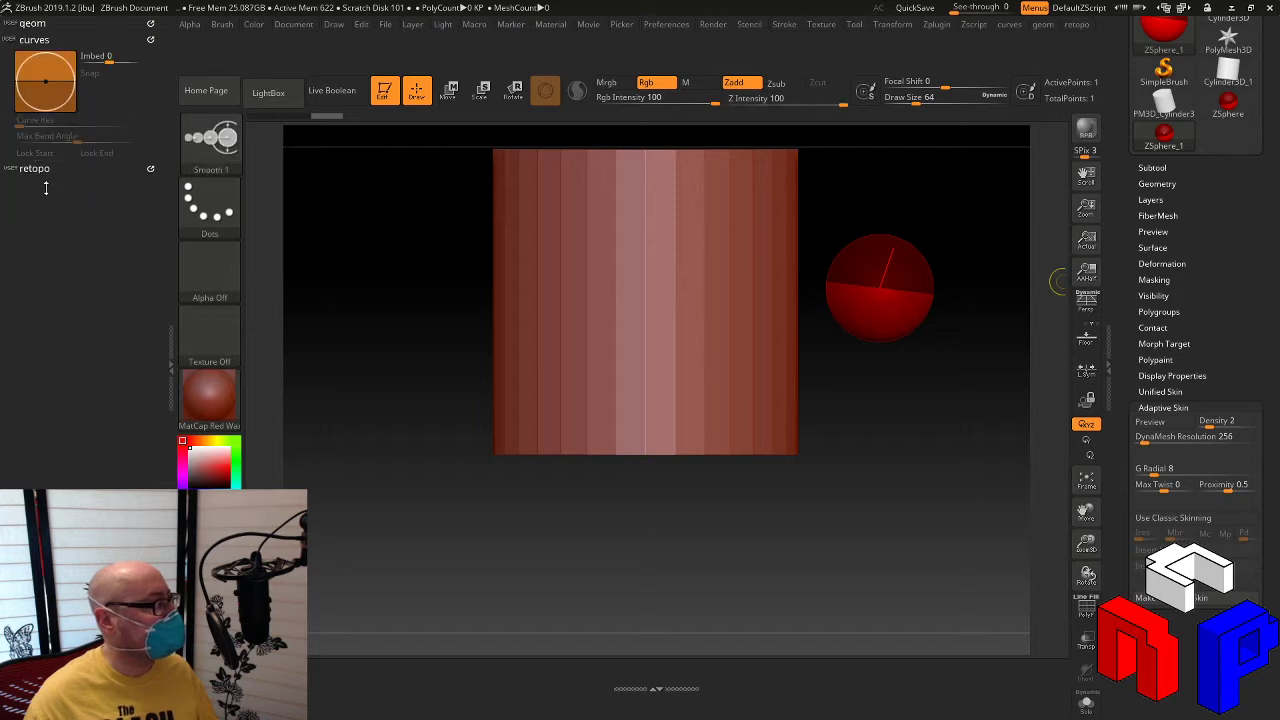
pyautogui.press('ctrl')
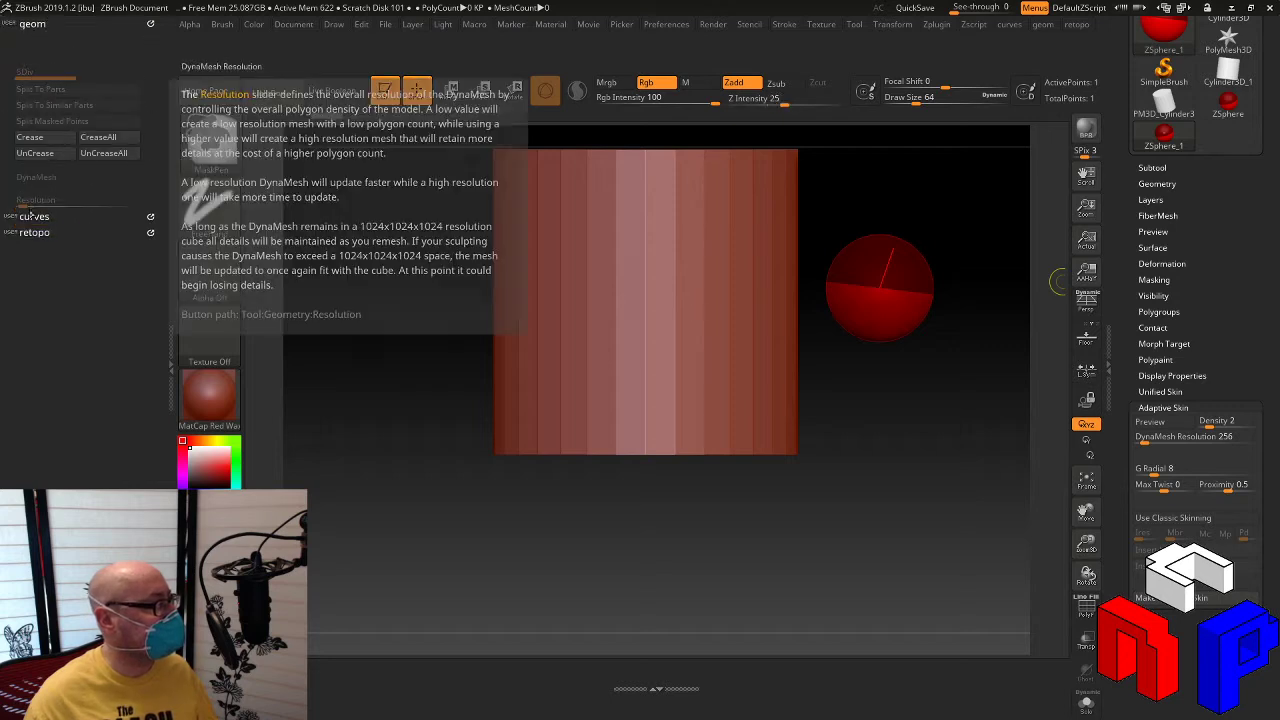
pyautogui.click(40, 168)
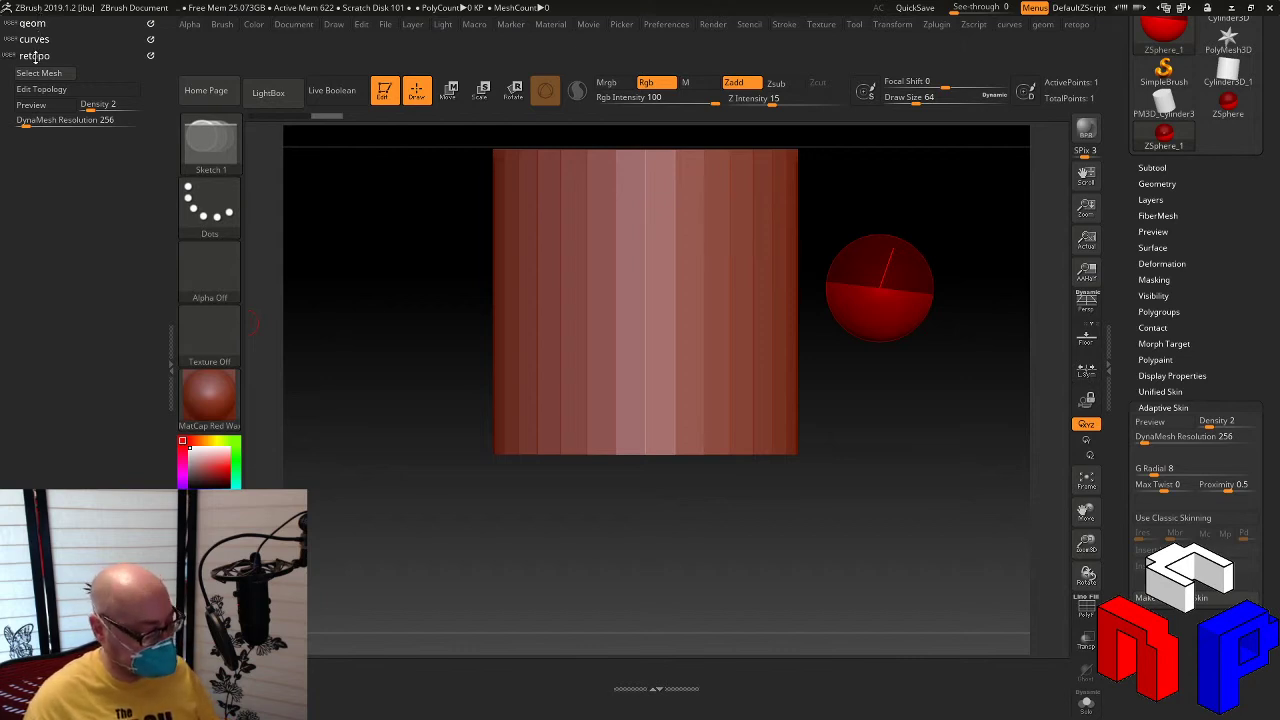
# Step: Open the Config section of the program preferences
pyautogui.click(680, 26)
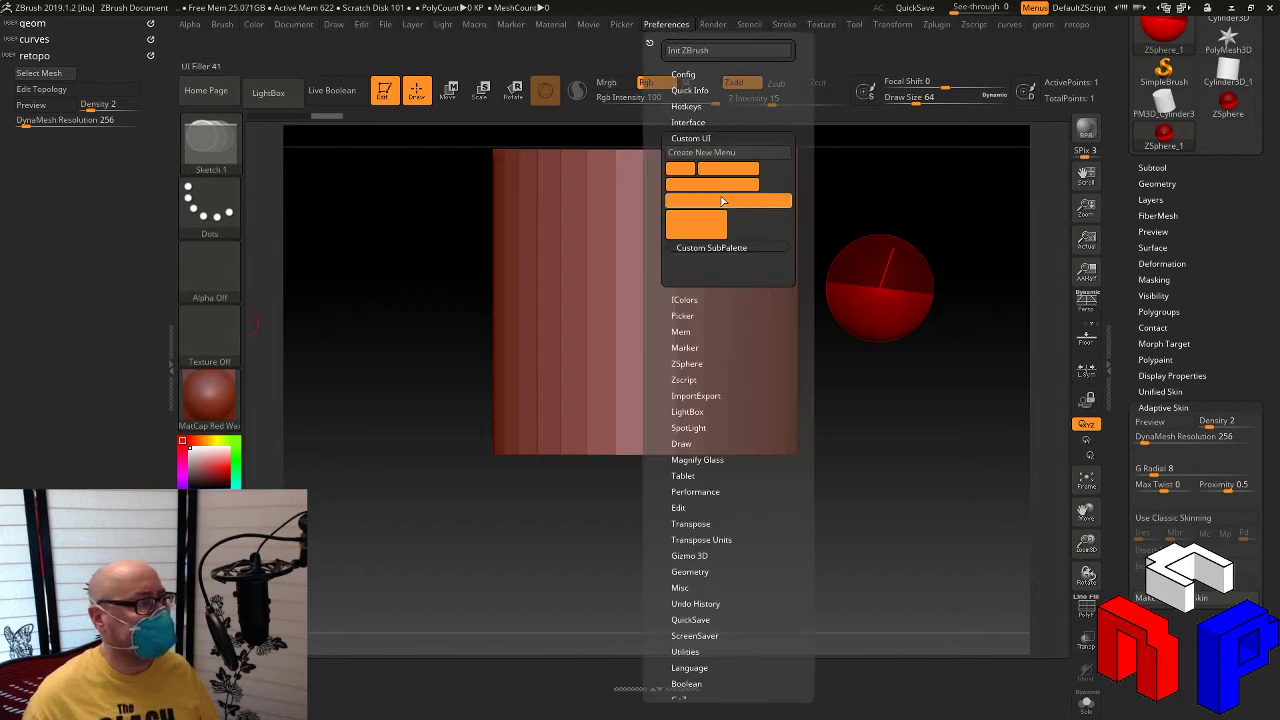
pyautogui.click(686, 74)
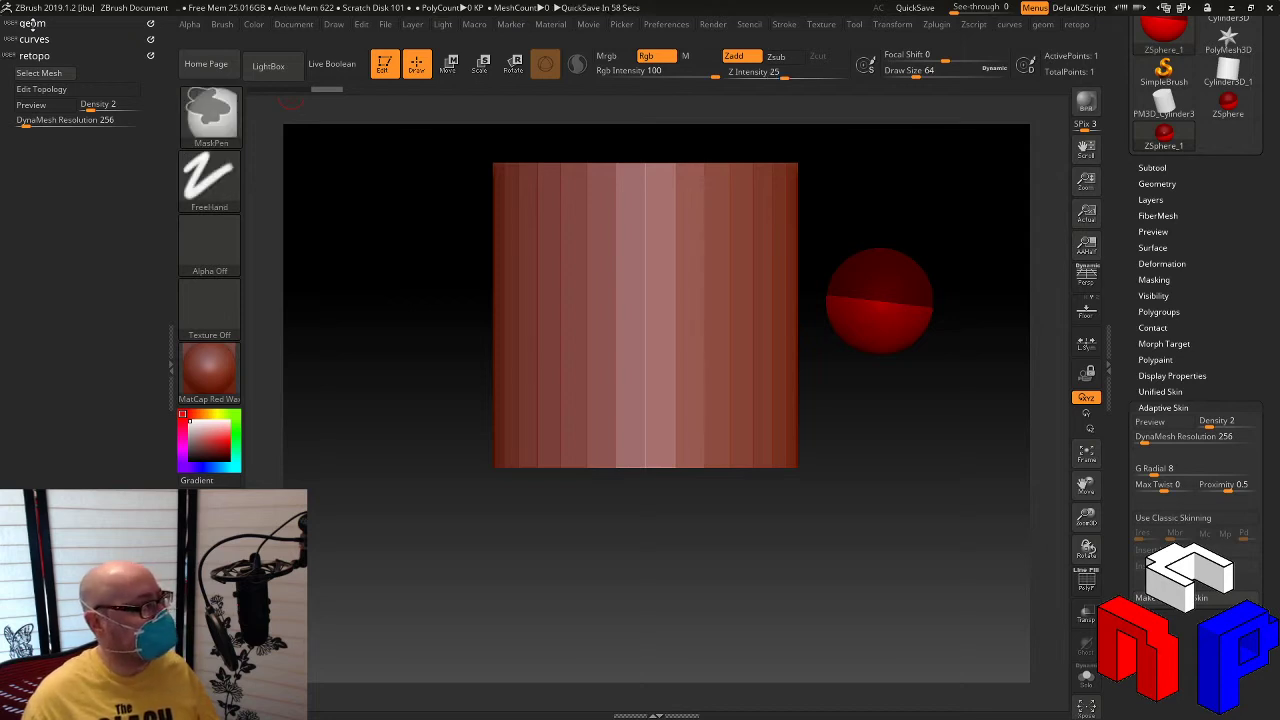
# Step: Assign 1 as the custom hotkey for the geom menu
pyautogui.keyDown('ctrl'); pyautogui.keyDown('alt'); pyautogui.click(32, 22); pyautogui.keyUp('alt'); pyautogui.keyUp('ctrl')
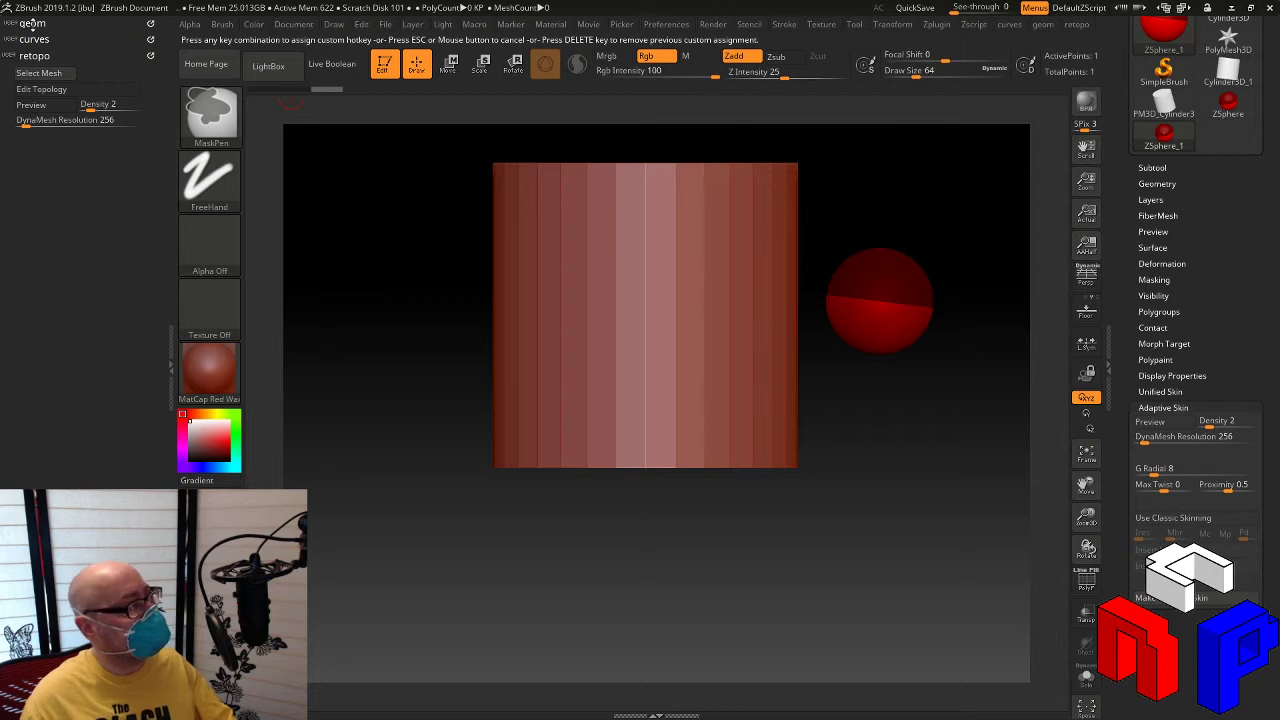
pyautogui.press('Escape')
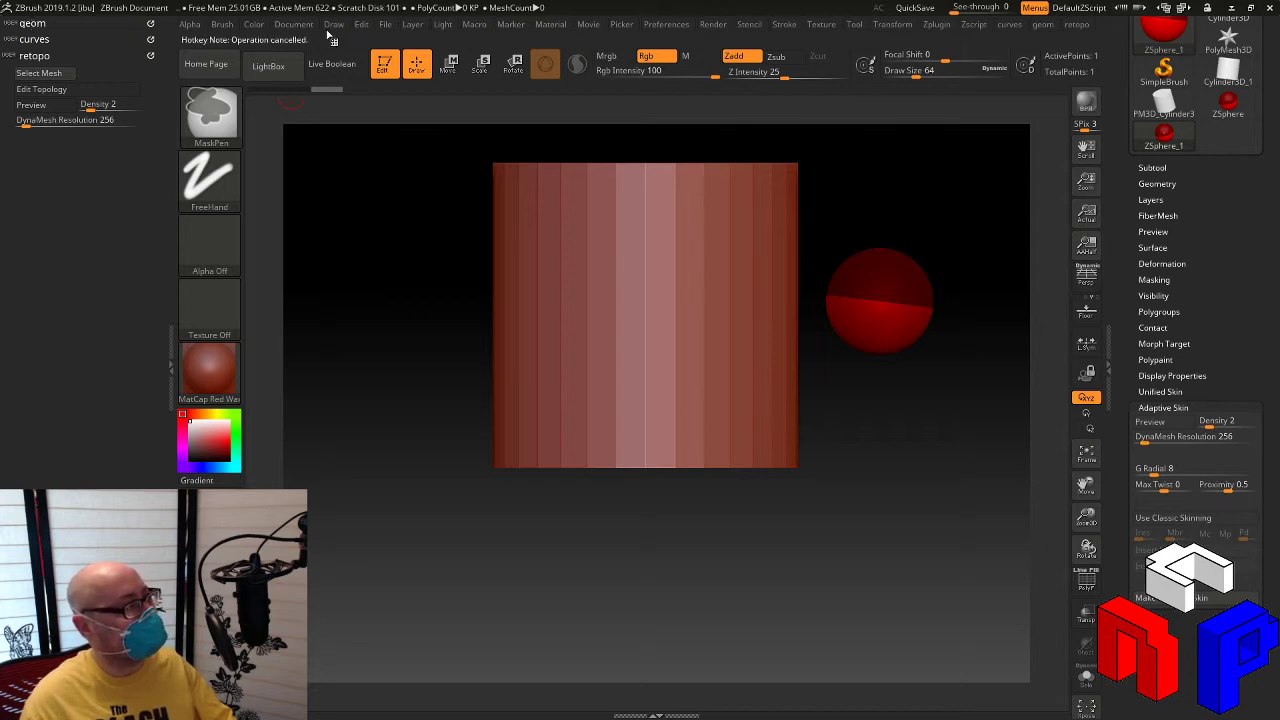
pyautogui.keyDown('ctrl'); pyautogui.keyDown('alt'); pyautogui.click(42, 23); pyautogui.keyUp('alt'); pyautogui.keyUp('ctrl')
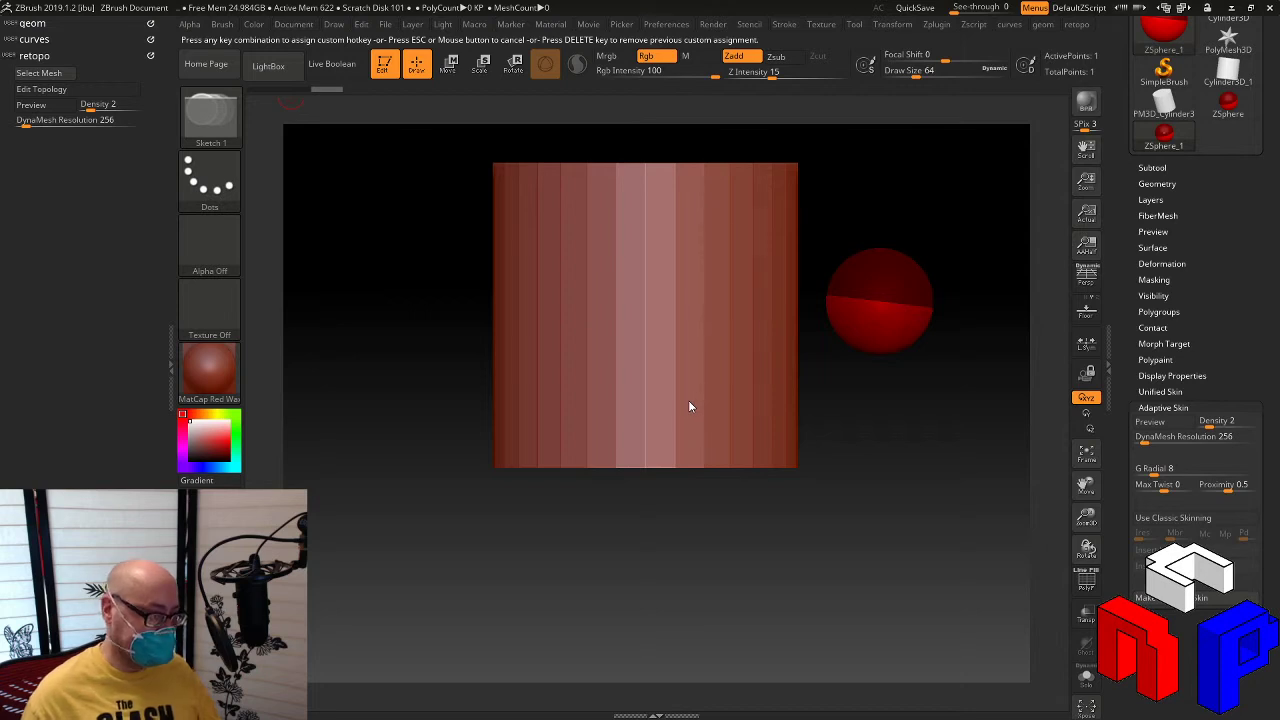
pyautogui.press('1')
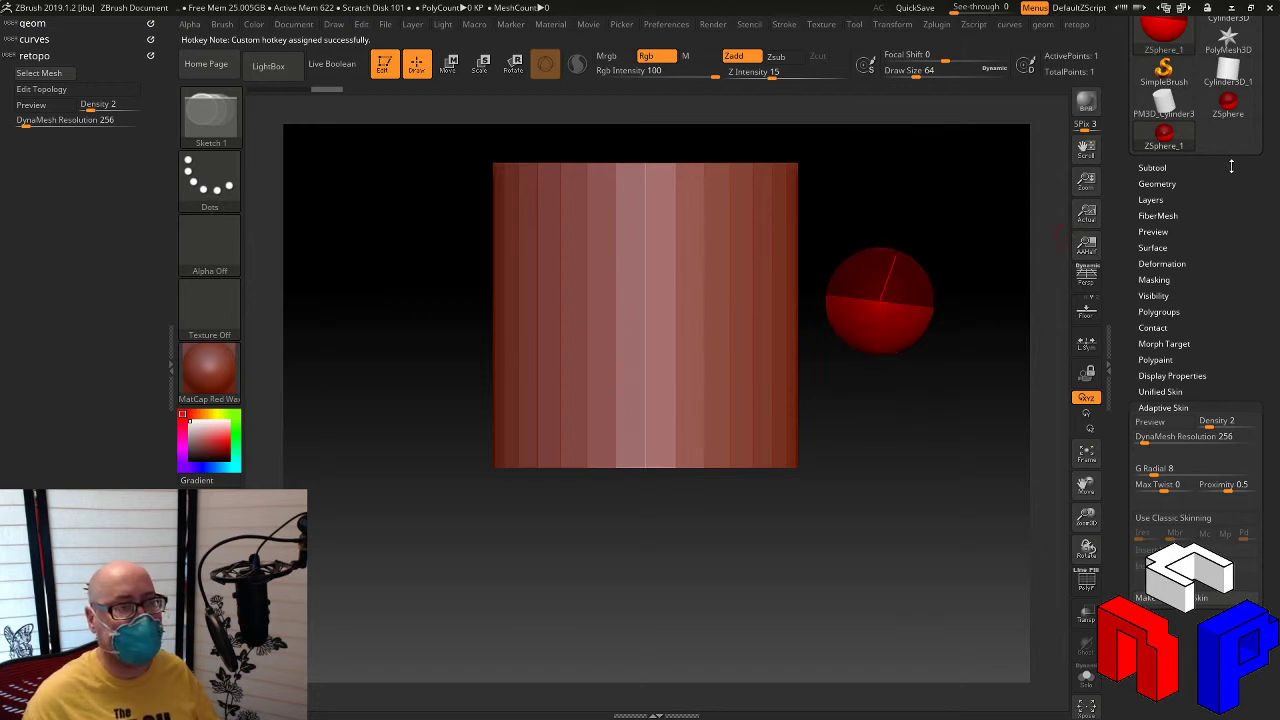
# Step: Switch the active tool from the ZSphere to the PM3D_Cylinder3 mesh
pyautogui.click(1164, 101)
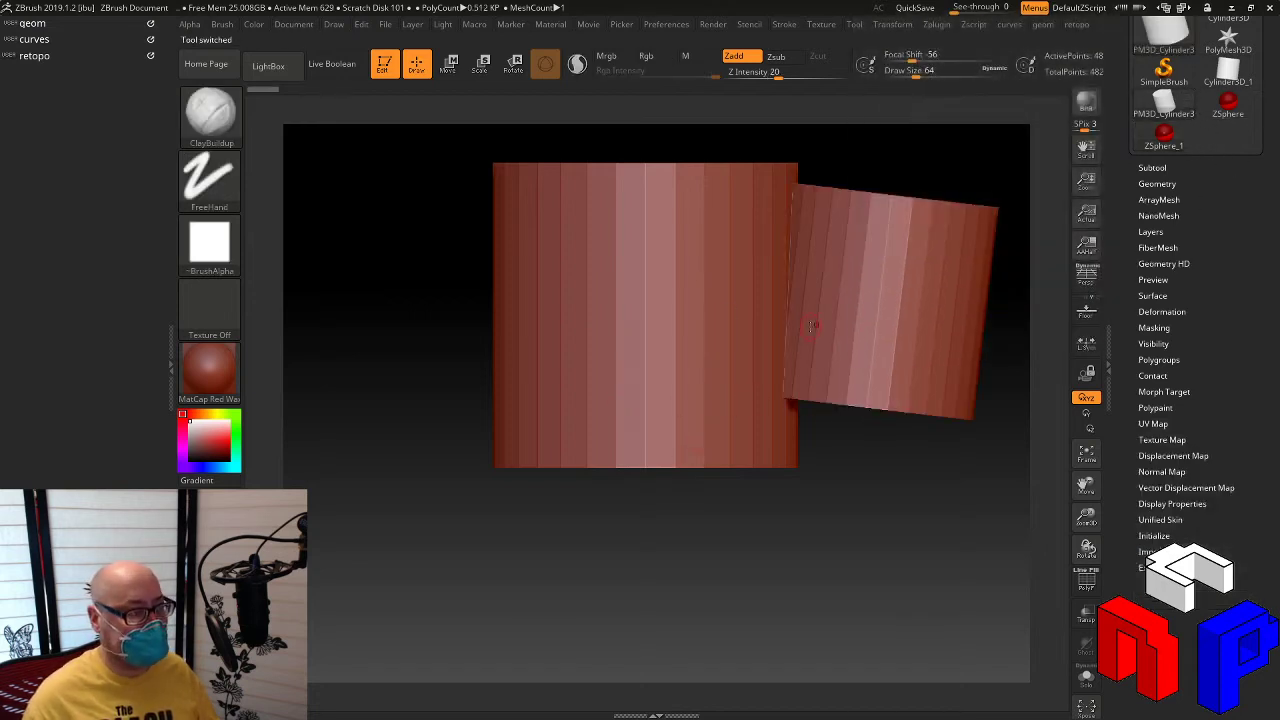
pyautogui.press('g')
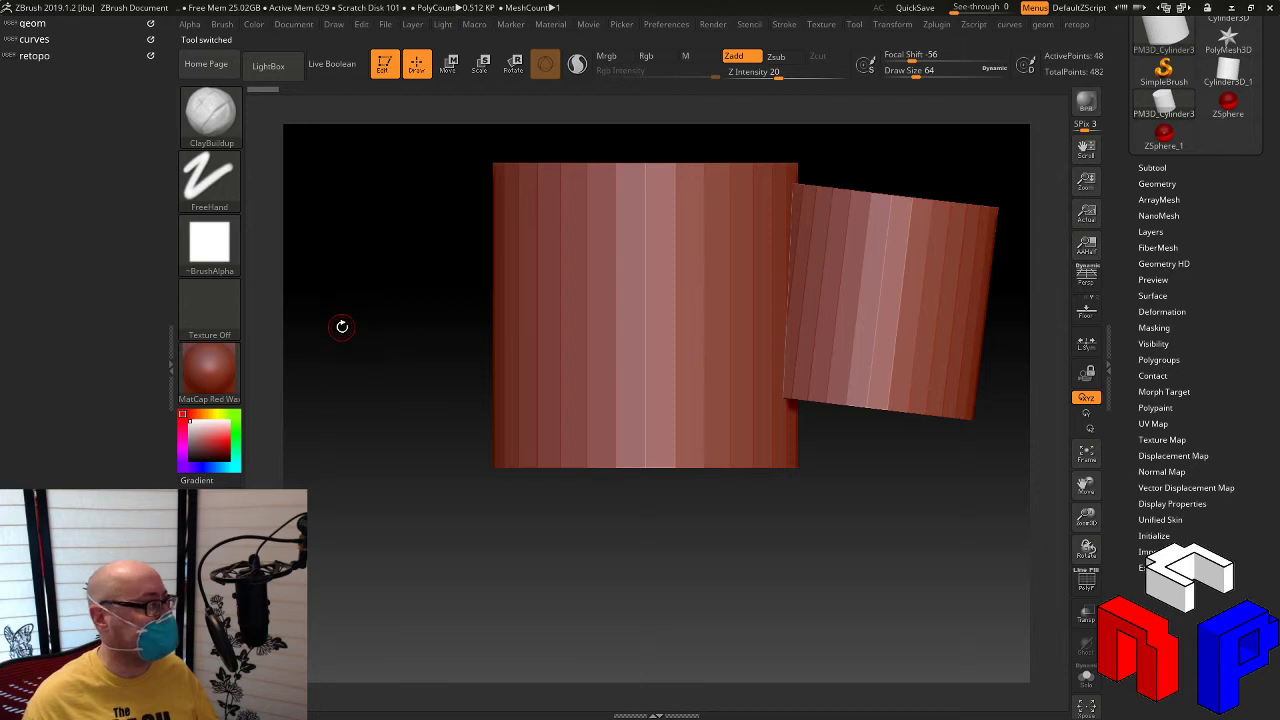
pyautogui.press('ctrl')
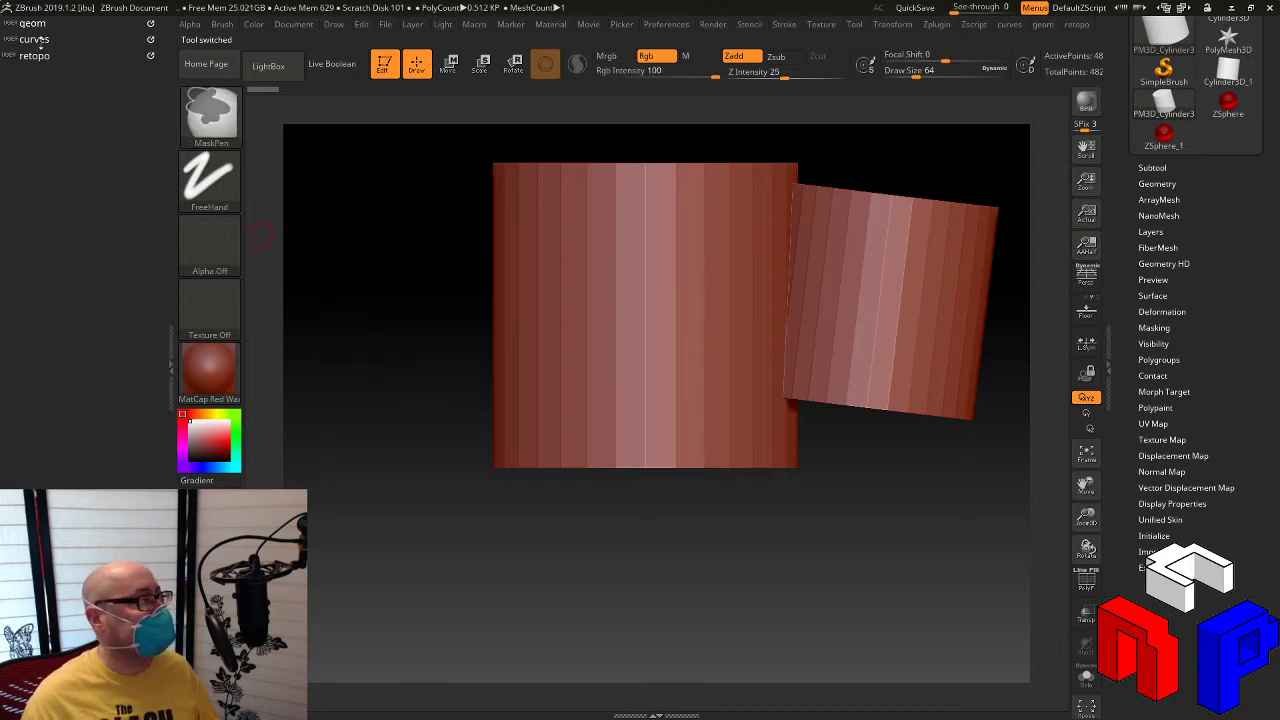
# Step: Assign 2 as the custom hotkey for the curves menu and test it
pyautogui.keyDown('ctrl'); pyautogui.keyDown('alt'); pyautogui.click(42, 40); pyautogui.keyUp('alt'); pyautogui.keyUp('ctrl')
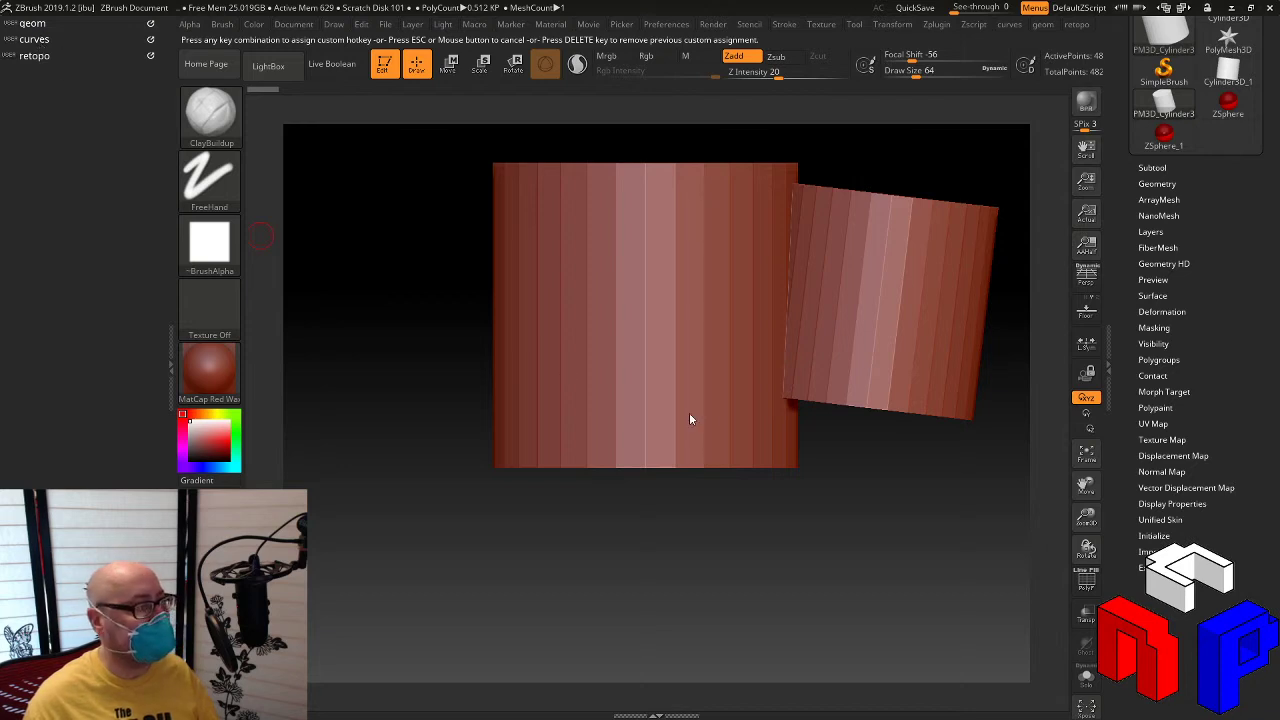
pyautogui.press('2')
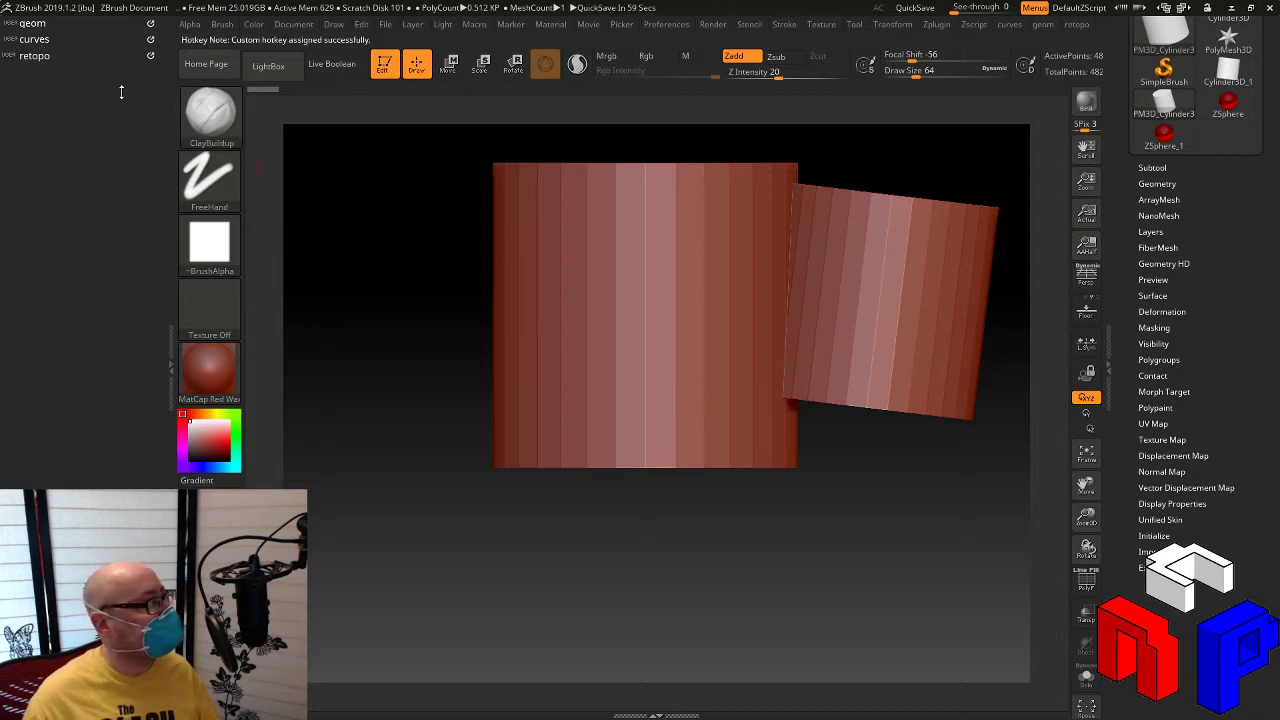
pyautogui.press('2')
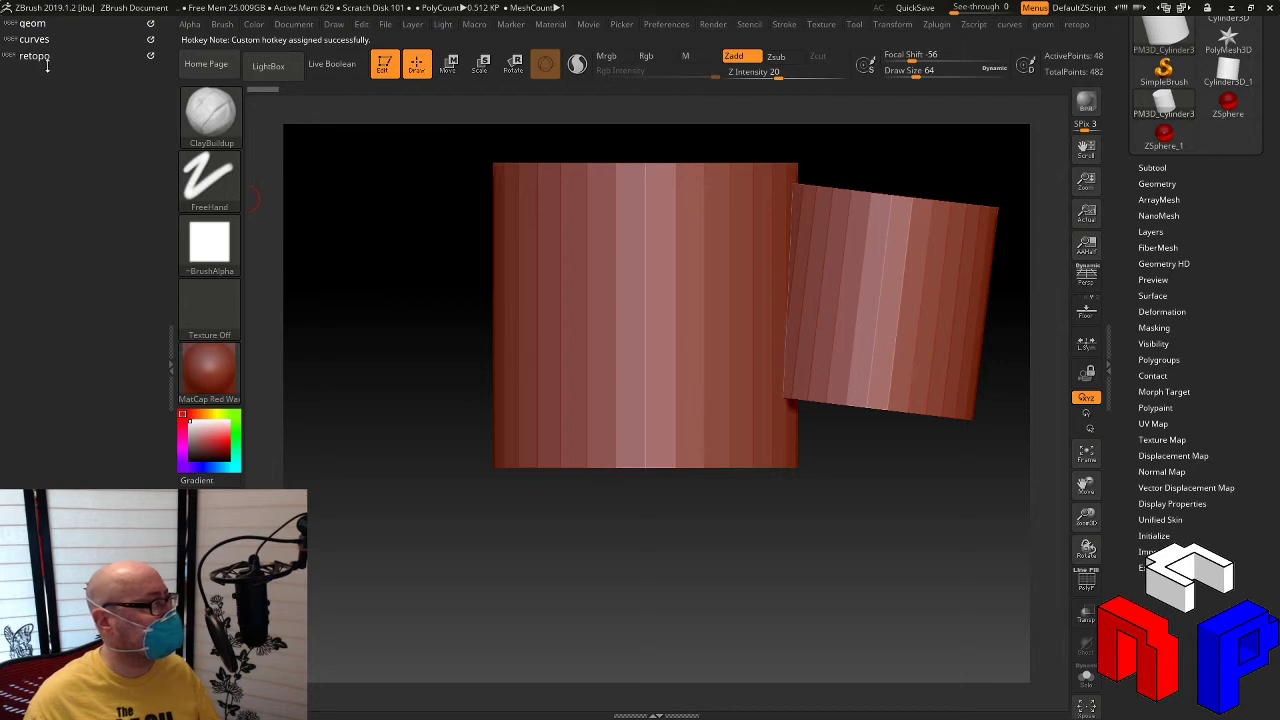
# Step: Assign R as the custom hotkey for the retopo menu and test it
pyautogui.keyDown('ctrl'); pyautogui.keyDown('alt'); pyautogui.click(35, 55); pyautogui.keyUp('alt'); pyautogui.keyUp('ctrl')
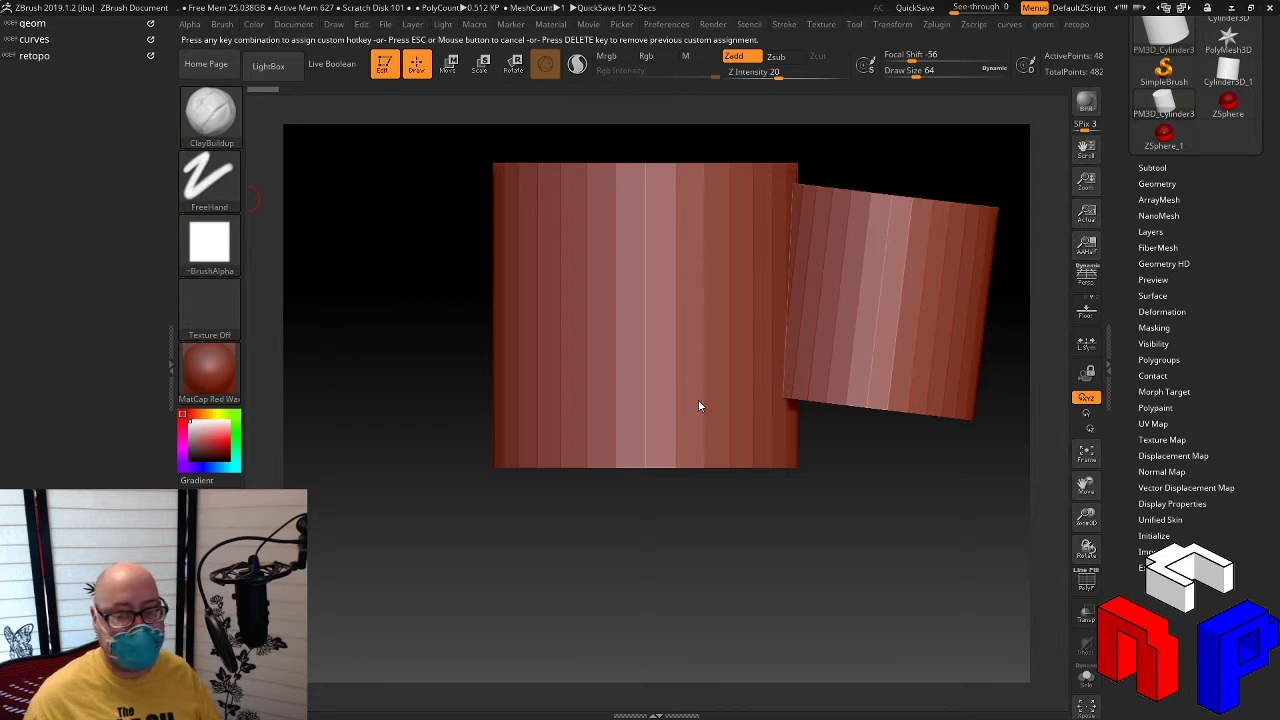
pyautogui.press('r')
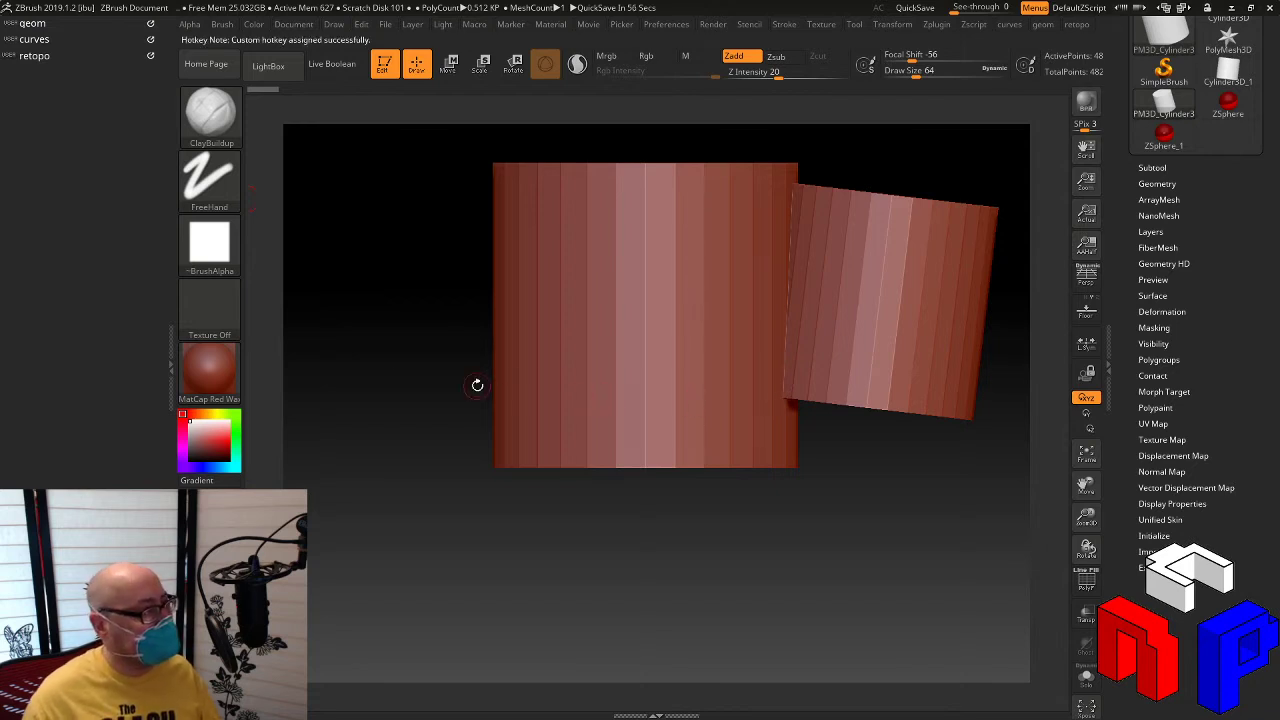
pyautogui.press('r')
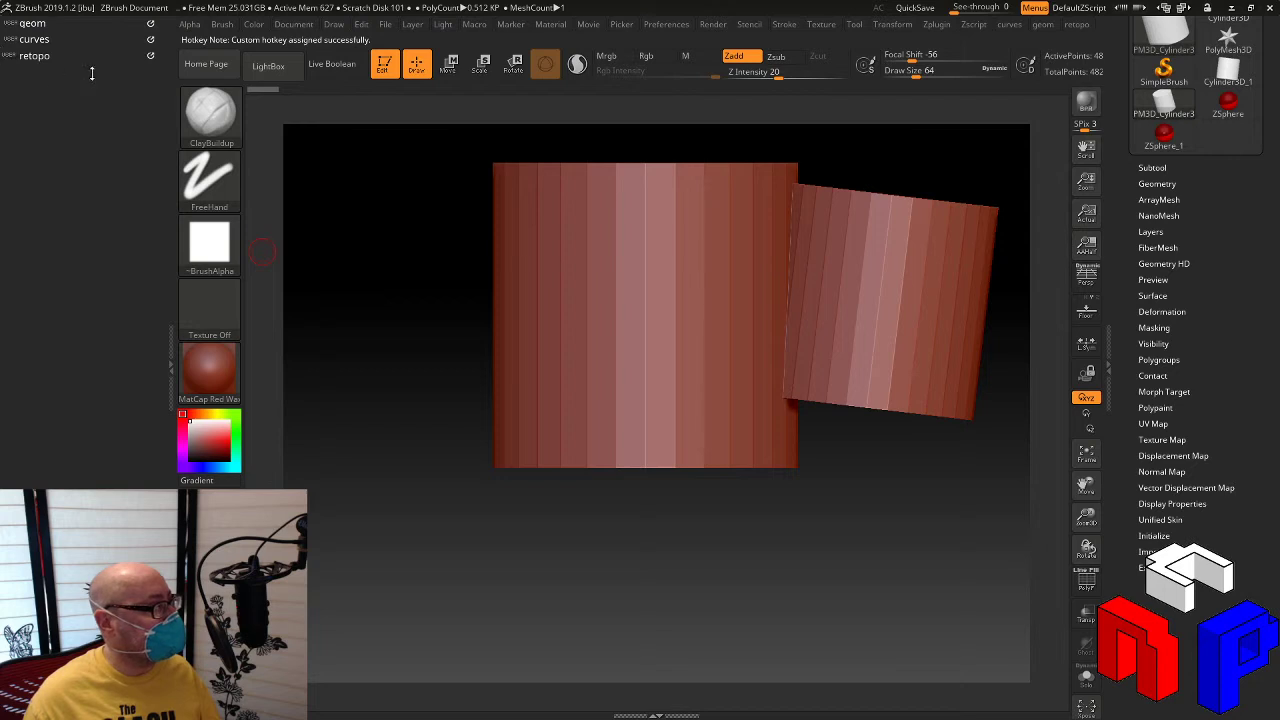
# Step: Remove the retopo menu from the side tray and dock it again below curves
pyautogui.click(150, 56)
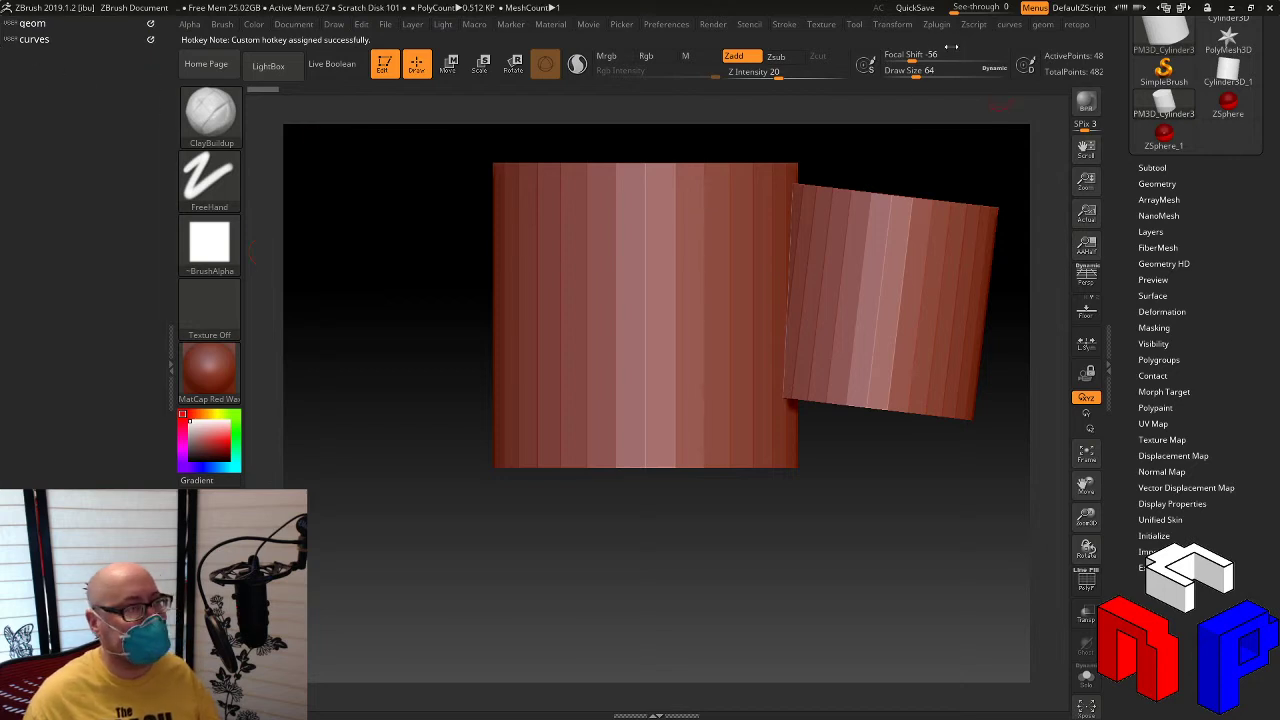
pyautogui.click(1076, 25)
pyautogui.moveTo(1040, 45); pyautogui.dragTo(28, 74)
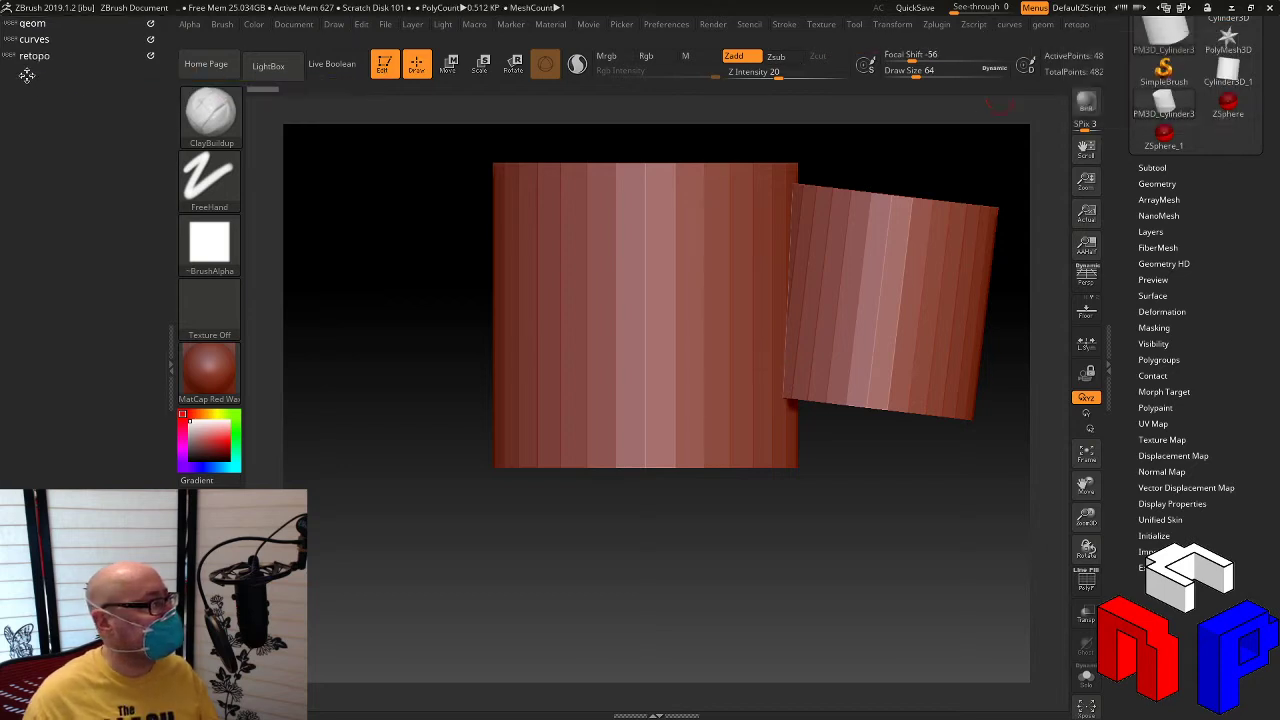
# Step: Undock the curves menu from the side tray, keeping geom and retopo docked
pyautogui.click(152, 23)
pyautogui.click(150, 216)
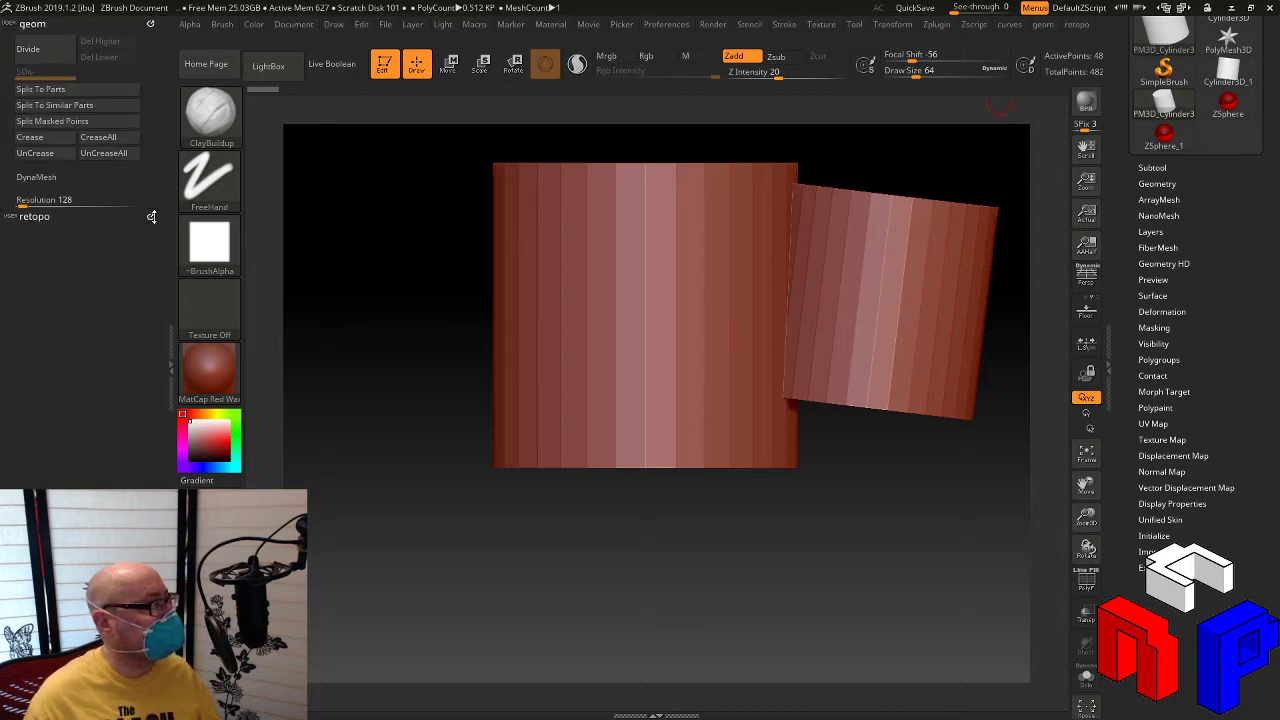
pyautogui.click(151, 216)
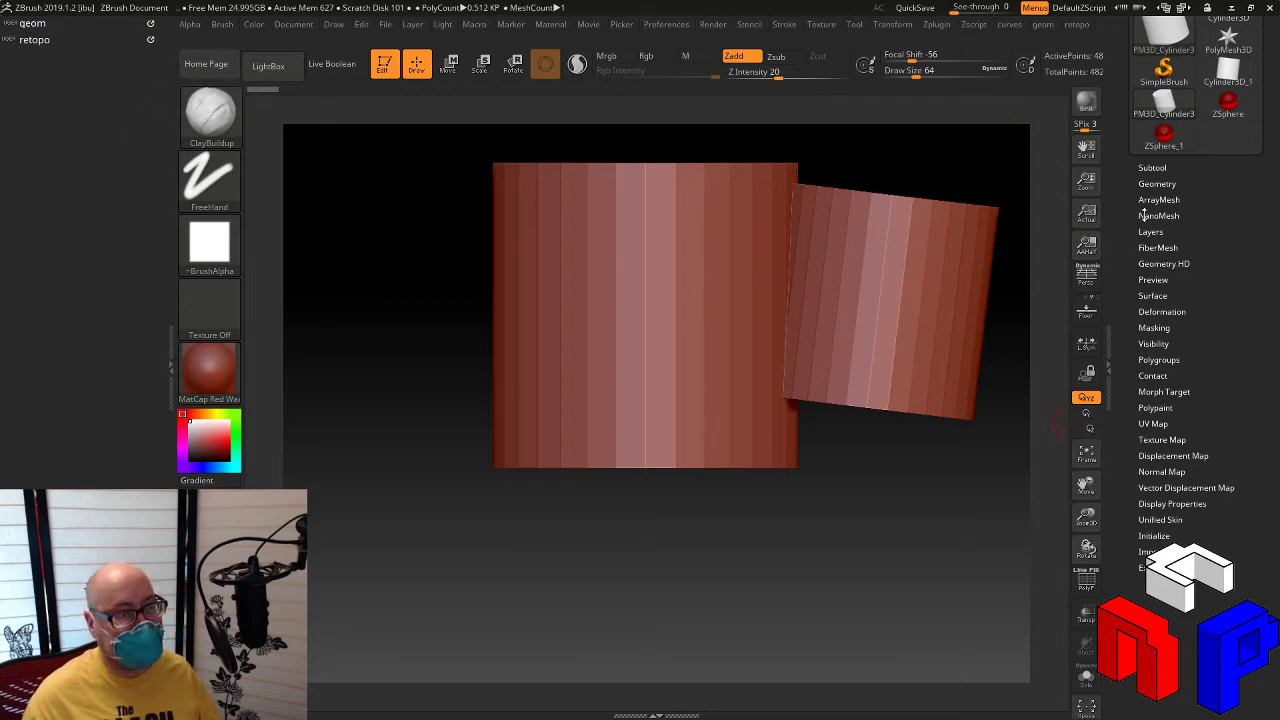
# Step: Activate the ZSphere tool to test the retopo menu's hotkey, and clear the remaining custom menus from the side tray
pyautogui.click(1228, 105)
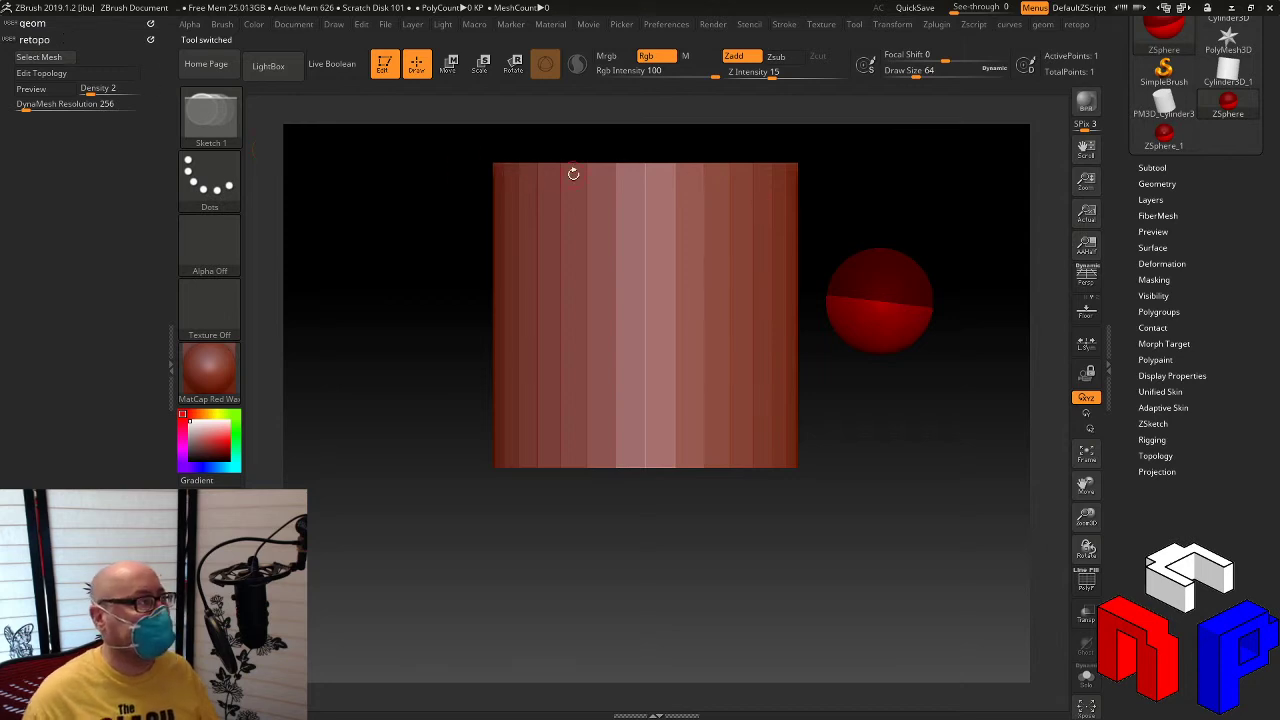
pyautogui.press('r')
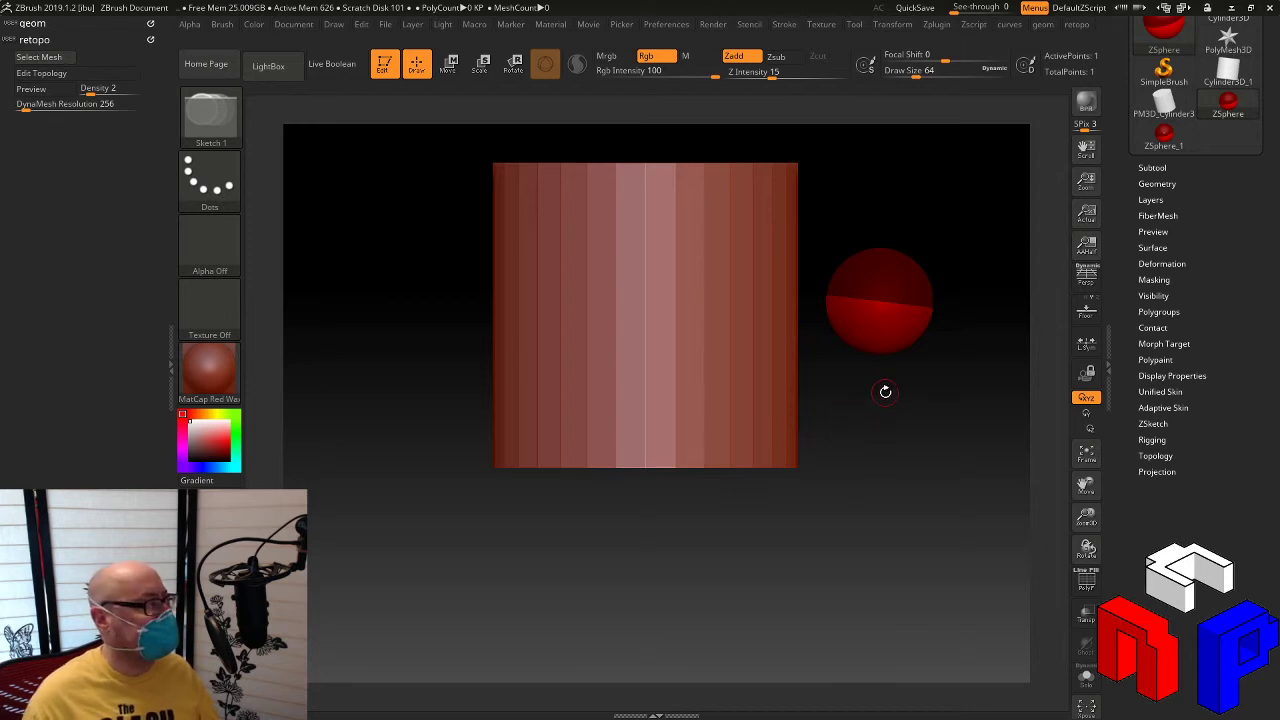
pyautogui.click(148, 28)
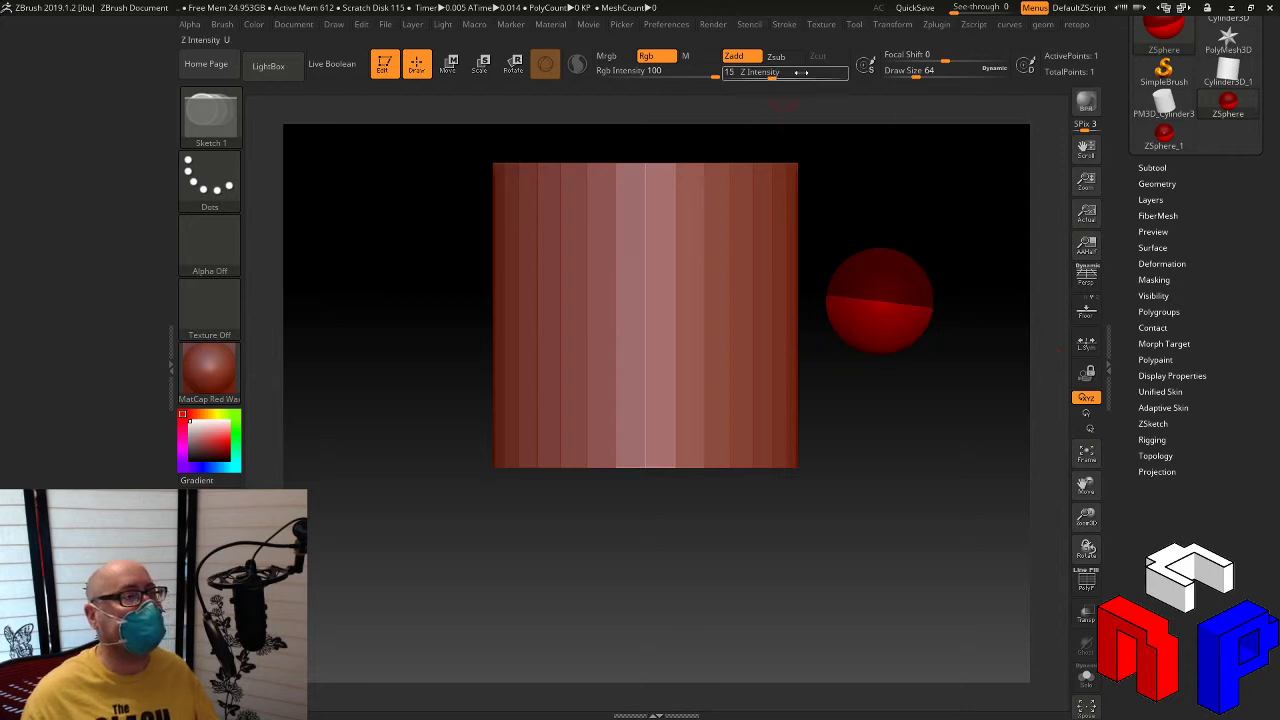
# Step: Store the current interface layout as the configuration in the Config section of the program preferences
pyautogui.click(937, 25)
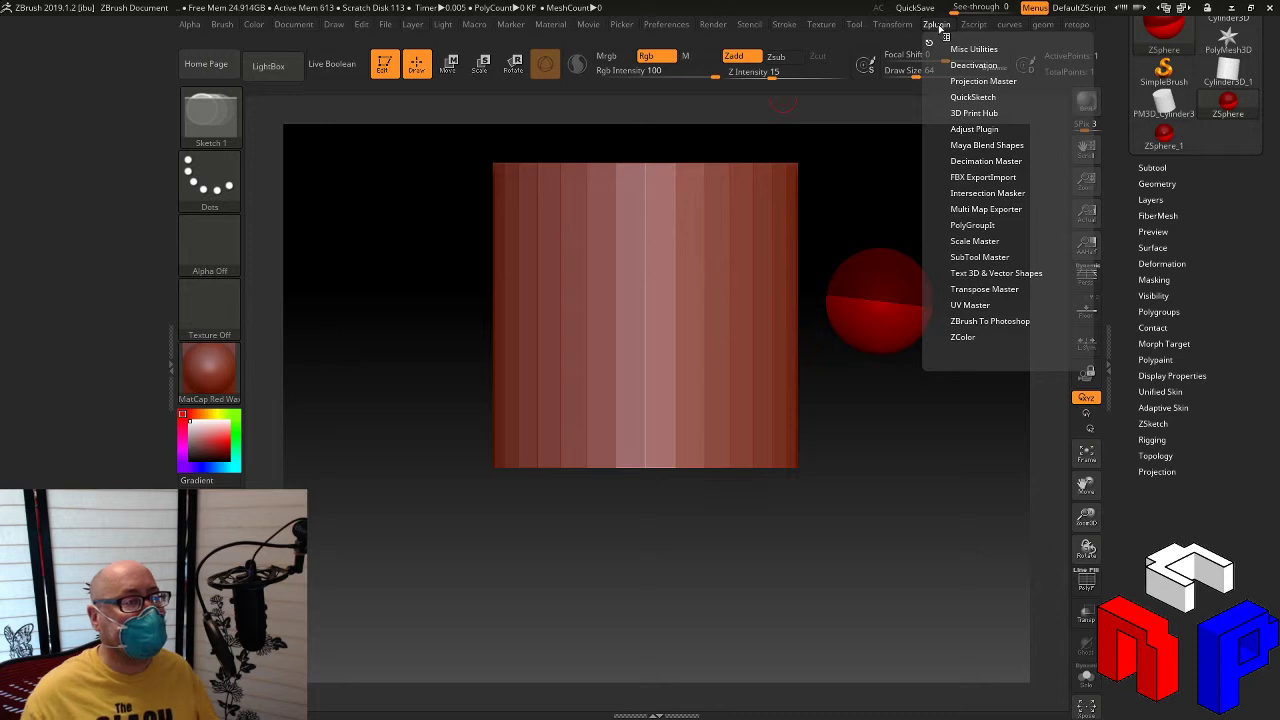
pyautogui.moveTo(856, 25)
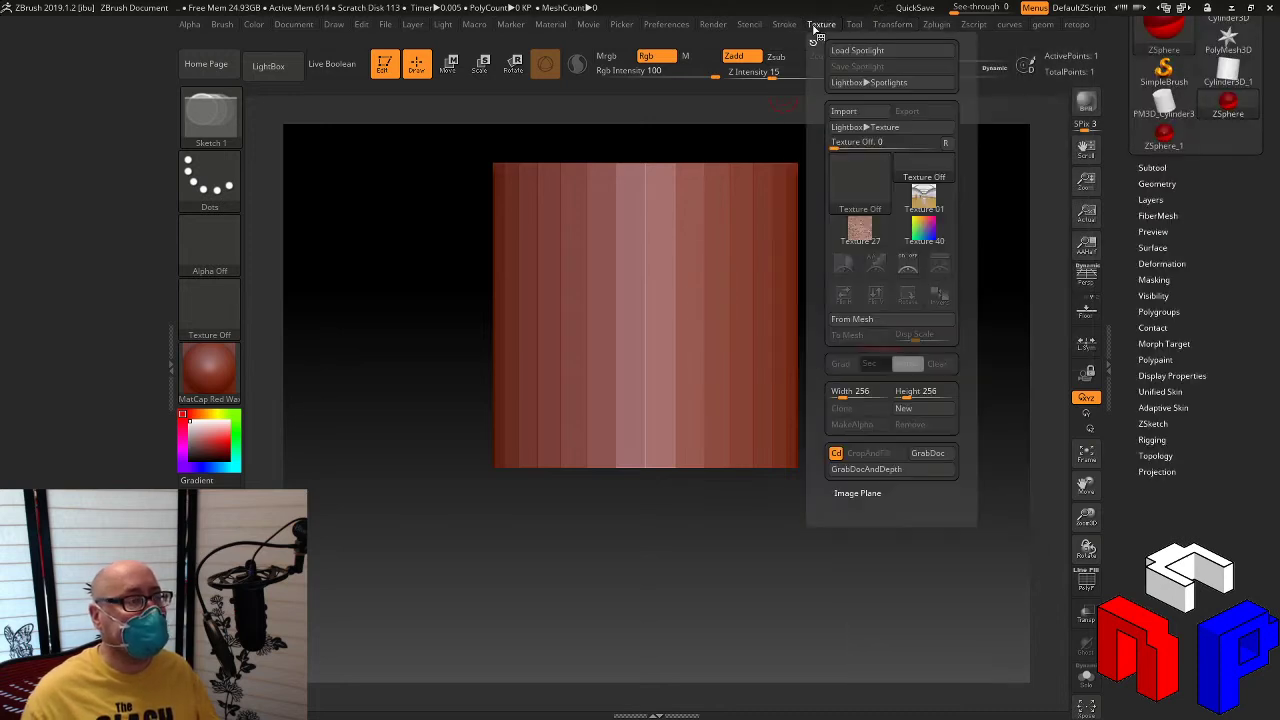
pyautogui.moveTo(792, 32)
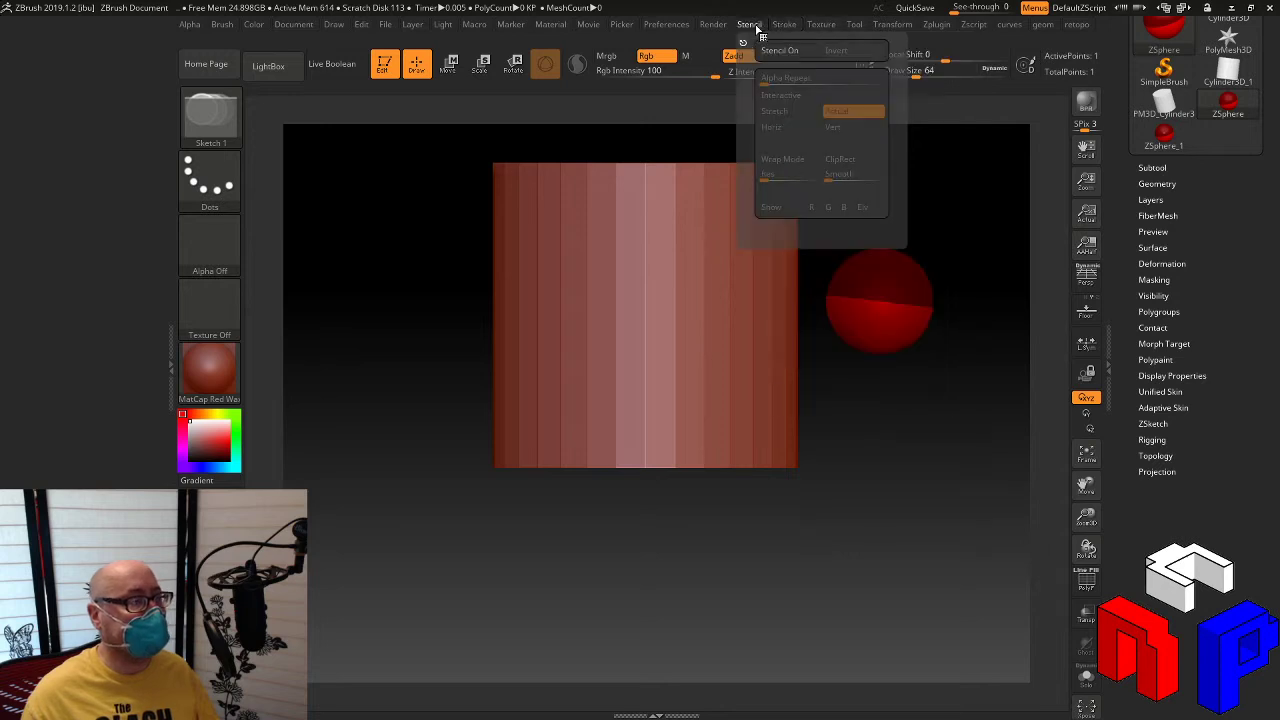
pyautogui.moveTo(683, 38)
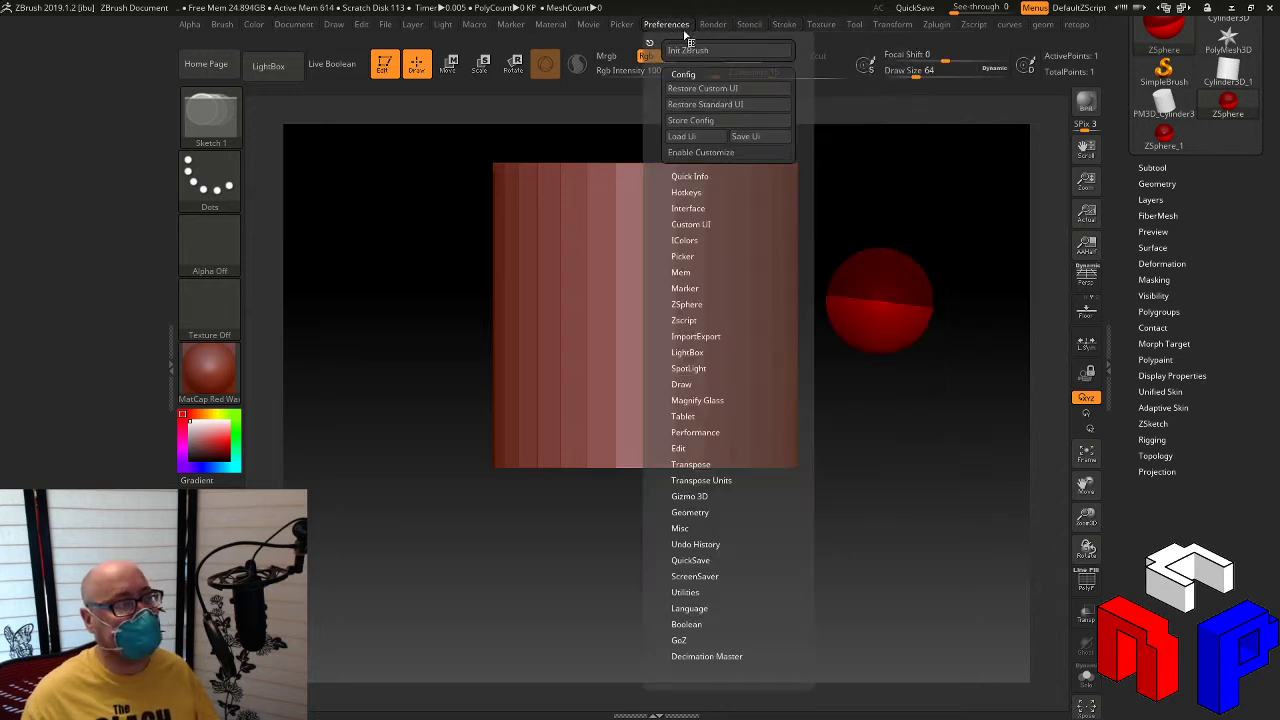
pyautogui.click(689, 225)
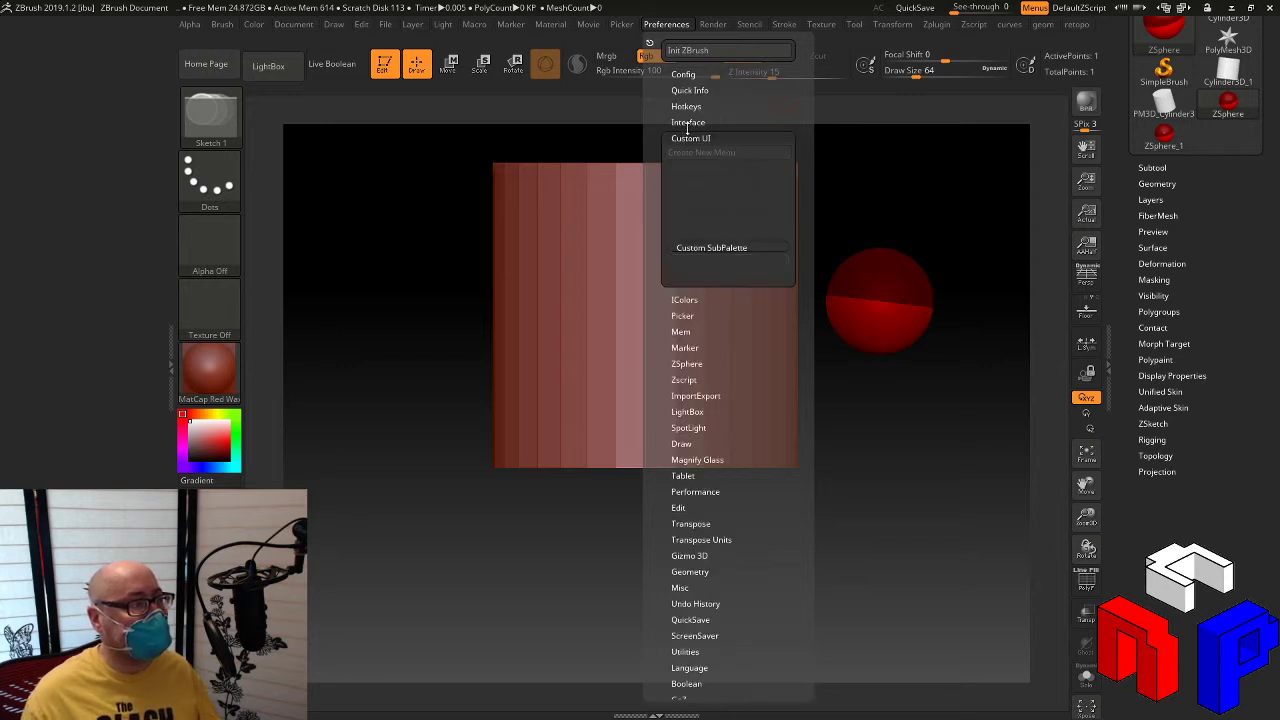
pyautogui.click(688, 75)
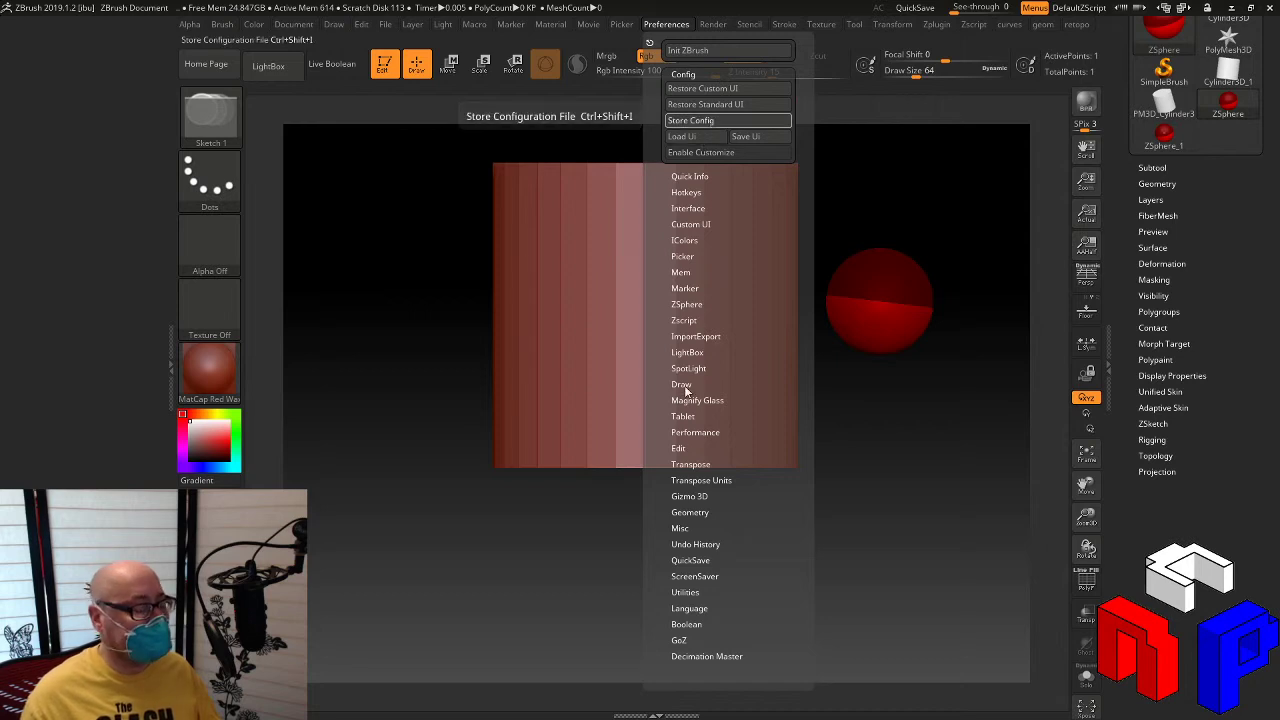
pyautogui.hotkey('ctrl', 'shift', 'i')
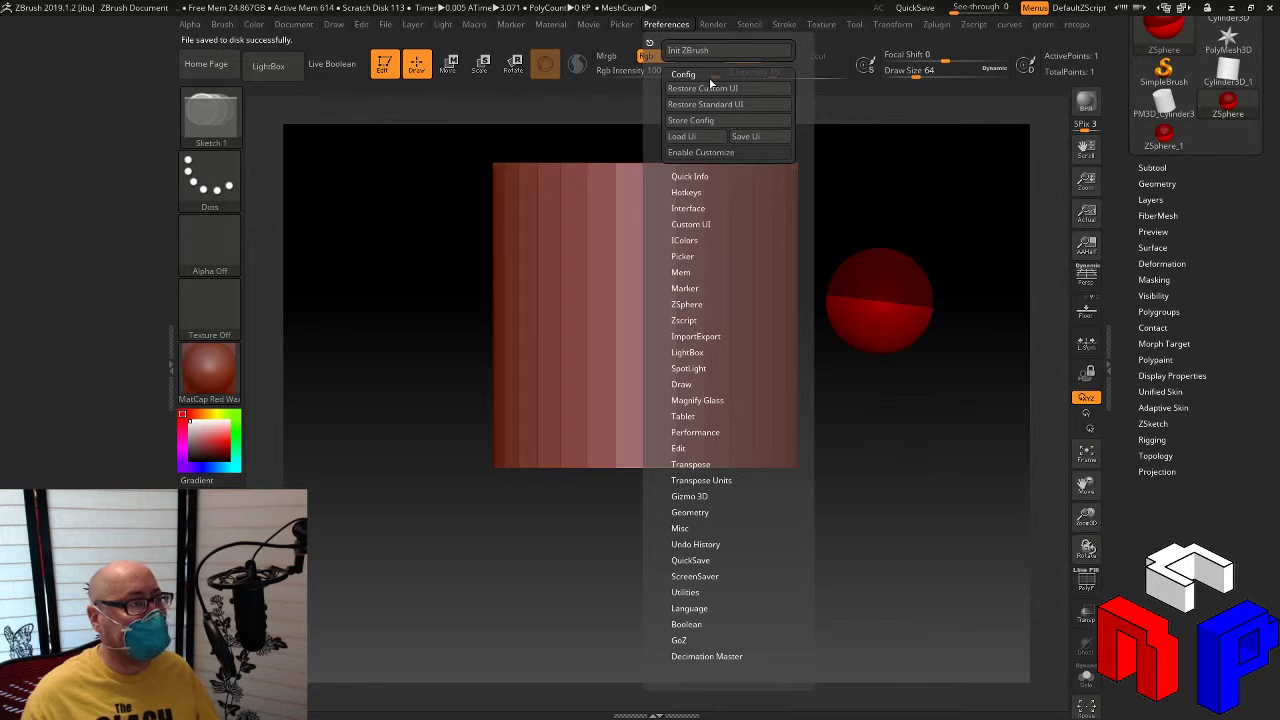
# Step: Save the custom hotkeys to a hotkeys file and review the Config and Hotkeys sections of the preferences
pyautogui.click(688, 191)
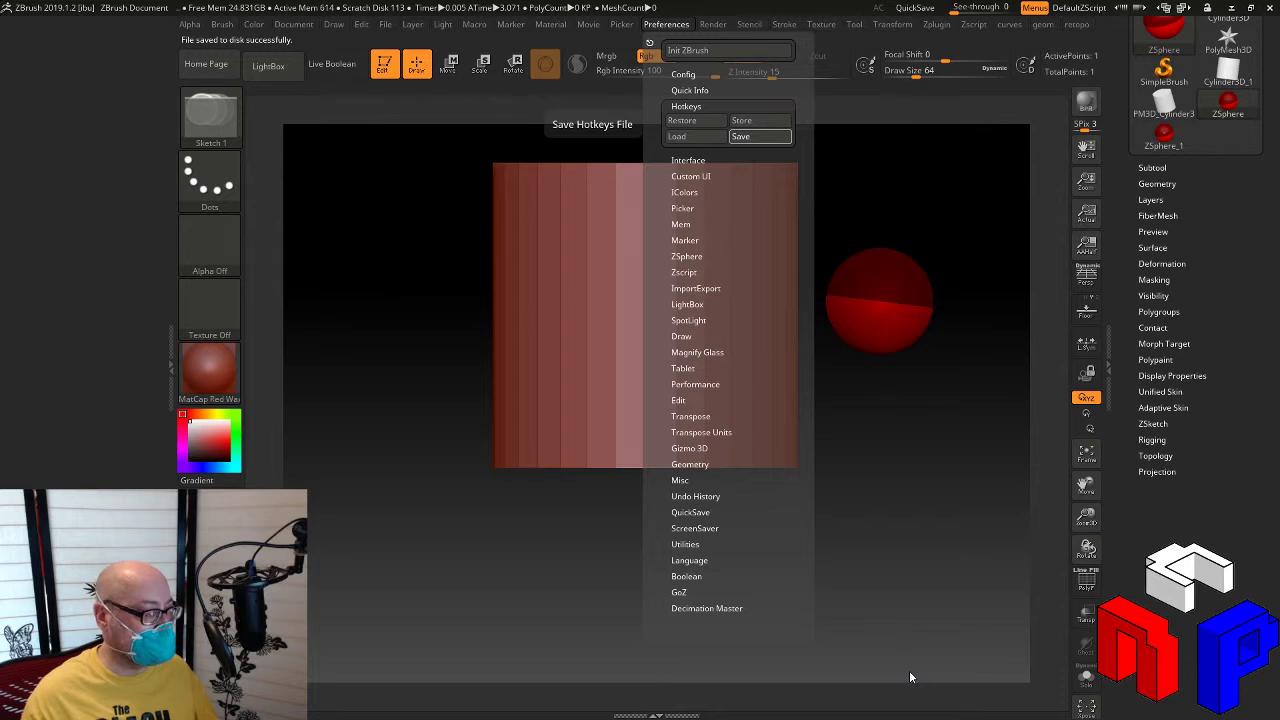
pyautogui.click(784, 25)
pyautogui.click(667, 25)
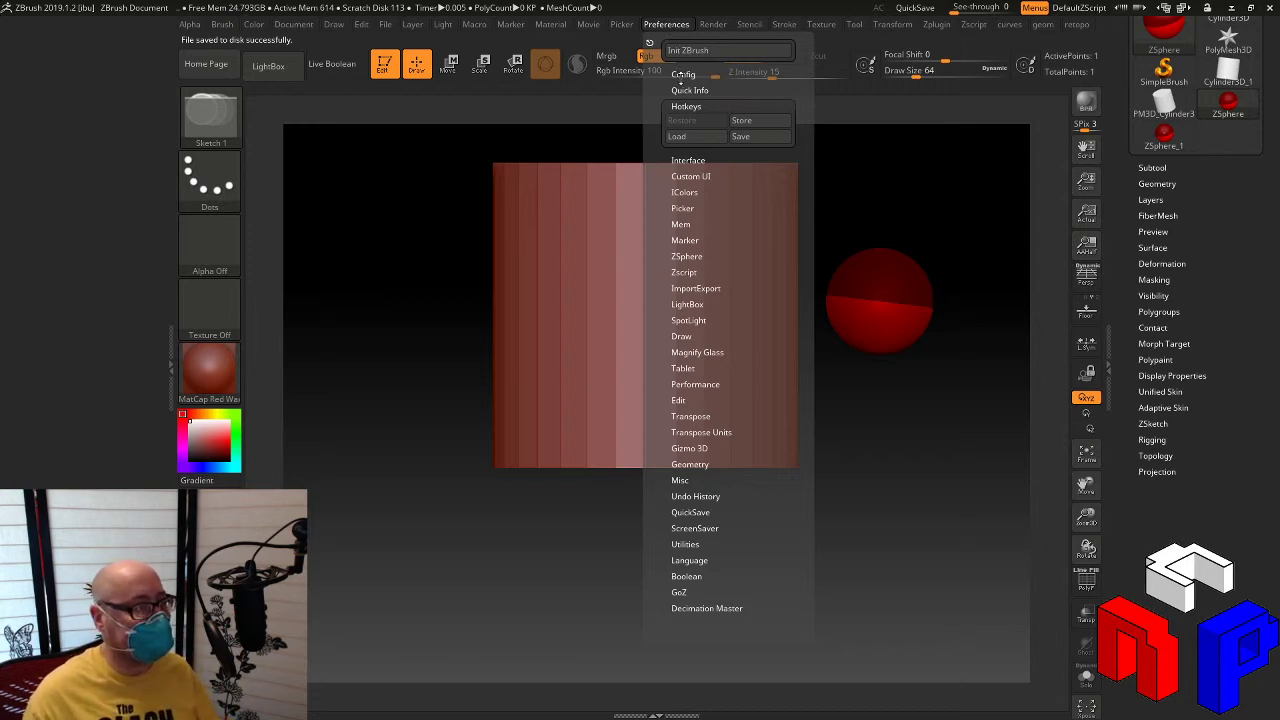
pyautogui.click(682, 74)
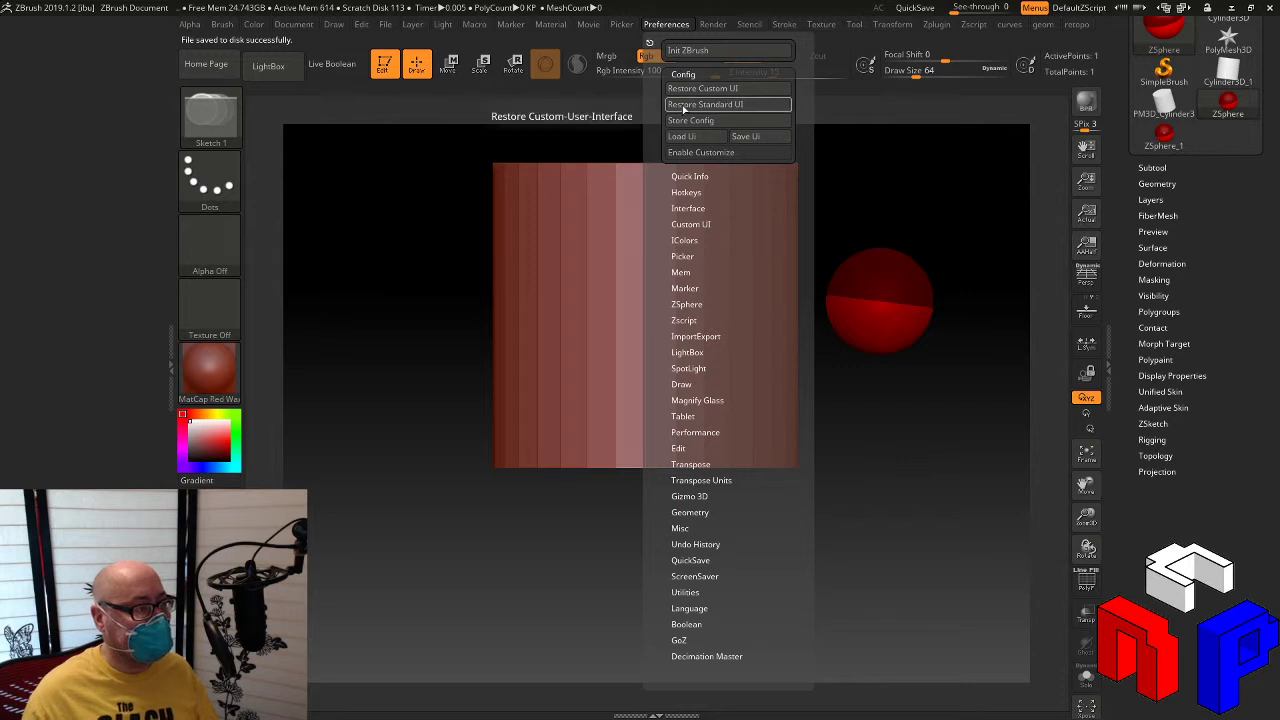
pyautogui.click(688, 192)
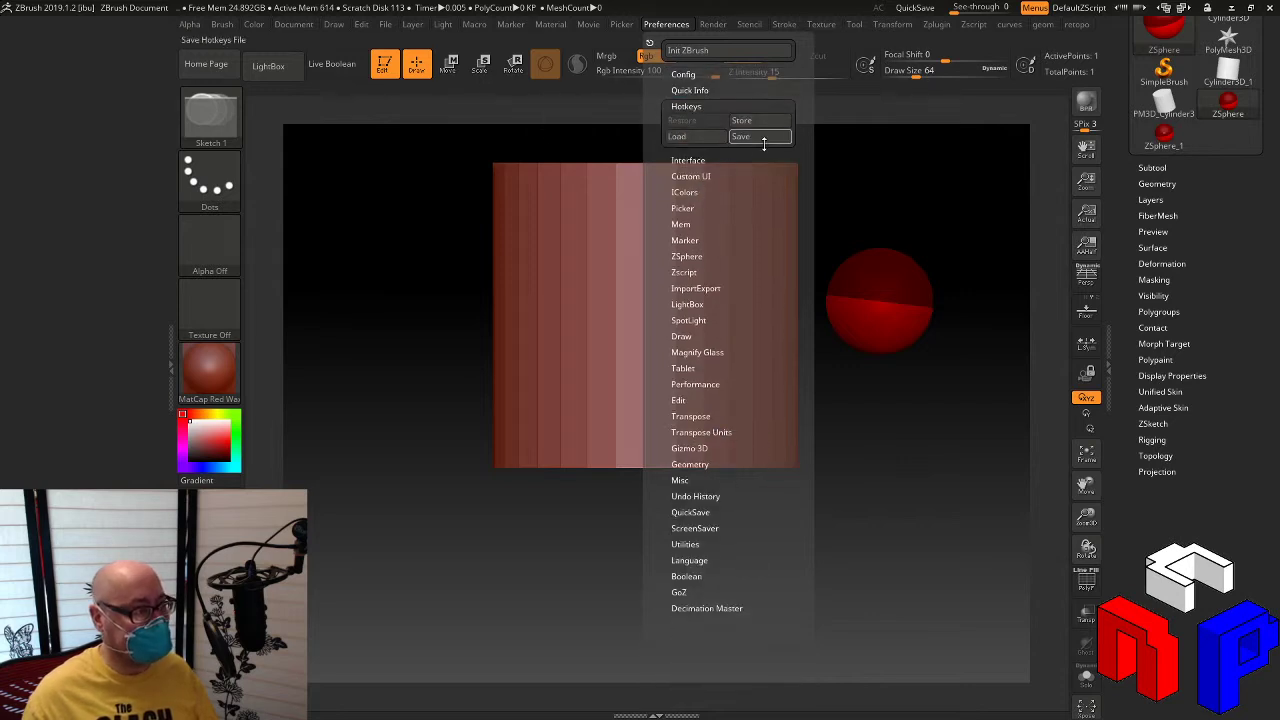
pyautogui.click(692, 176)
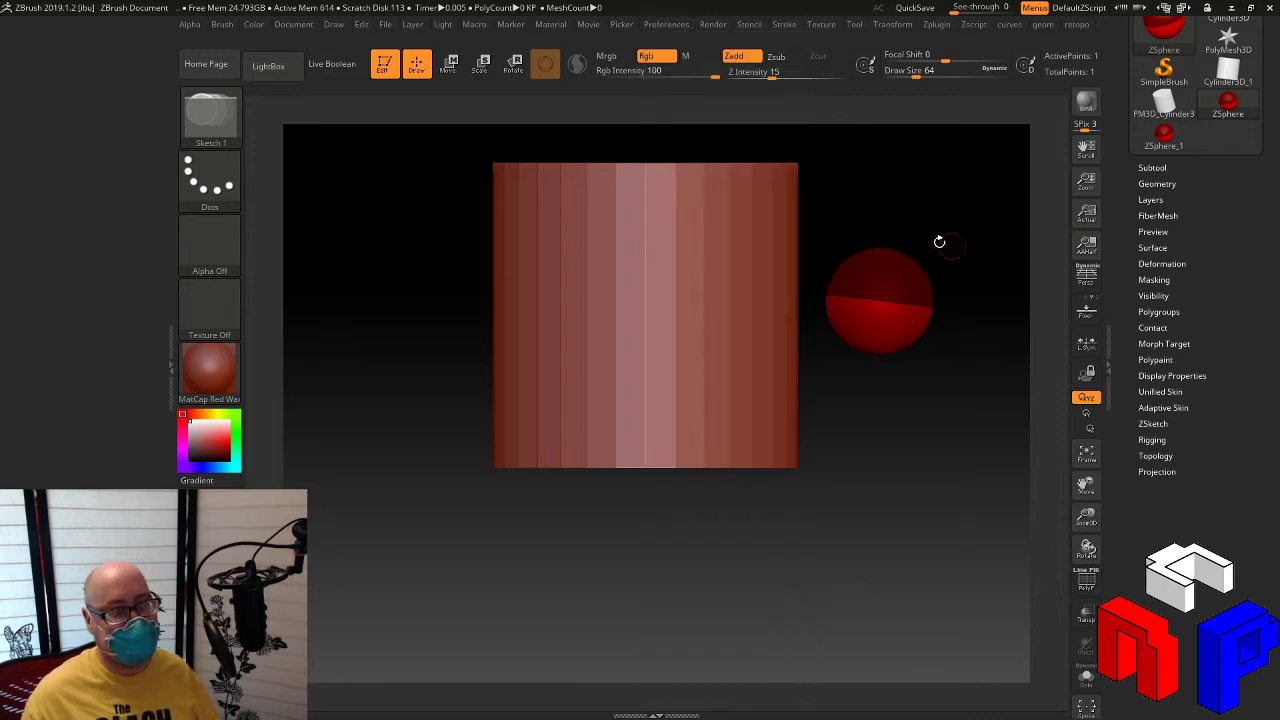
# Step: Load a dark teal interface color file, followed by a dark green one, to preview the schemes
pyautogui.moveTo(1228, 72)
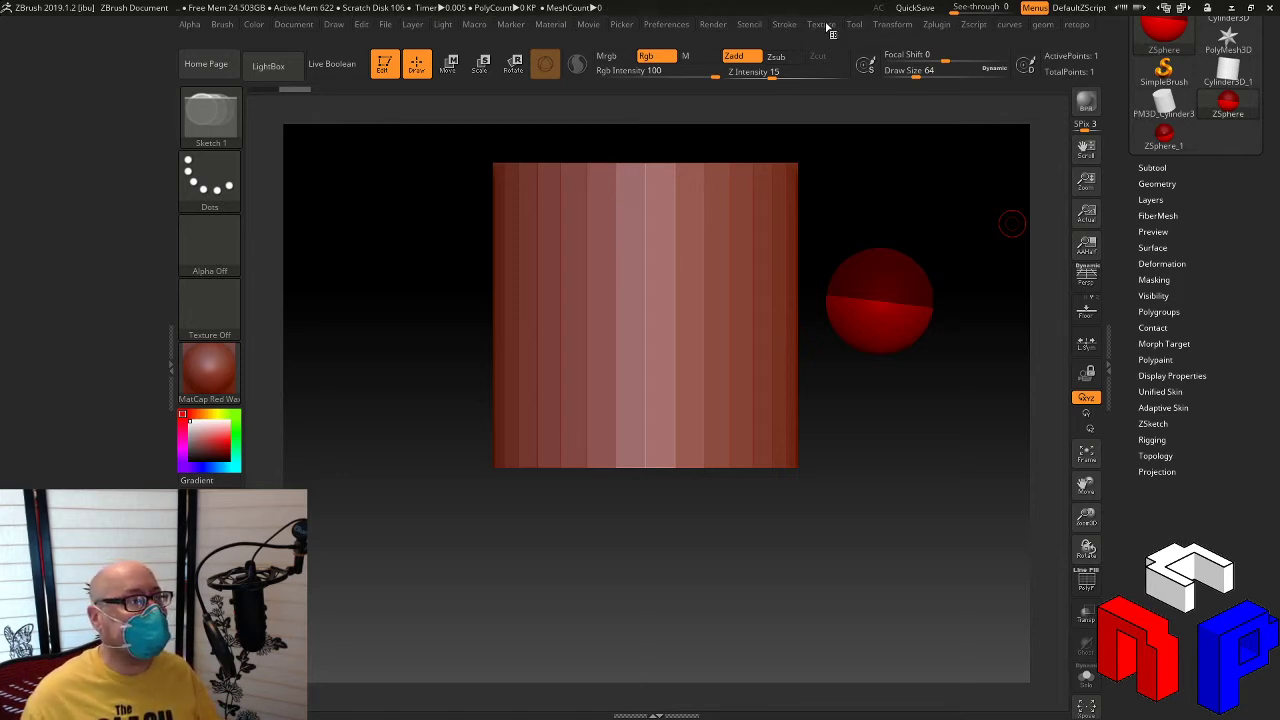
pyautogui.click(655, 28)
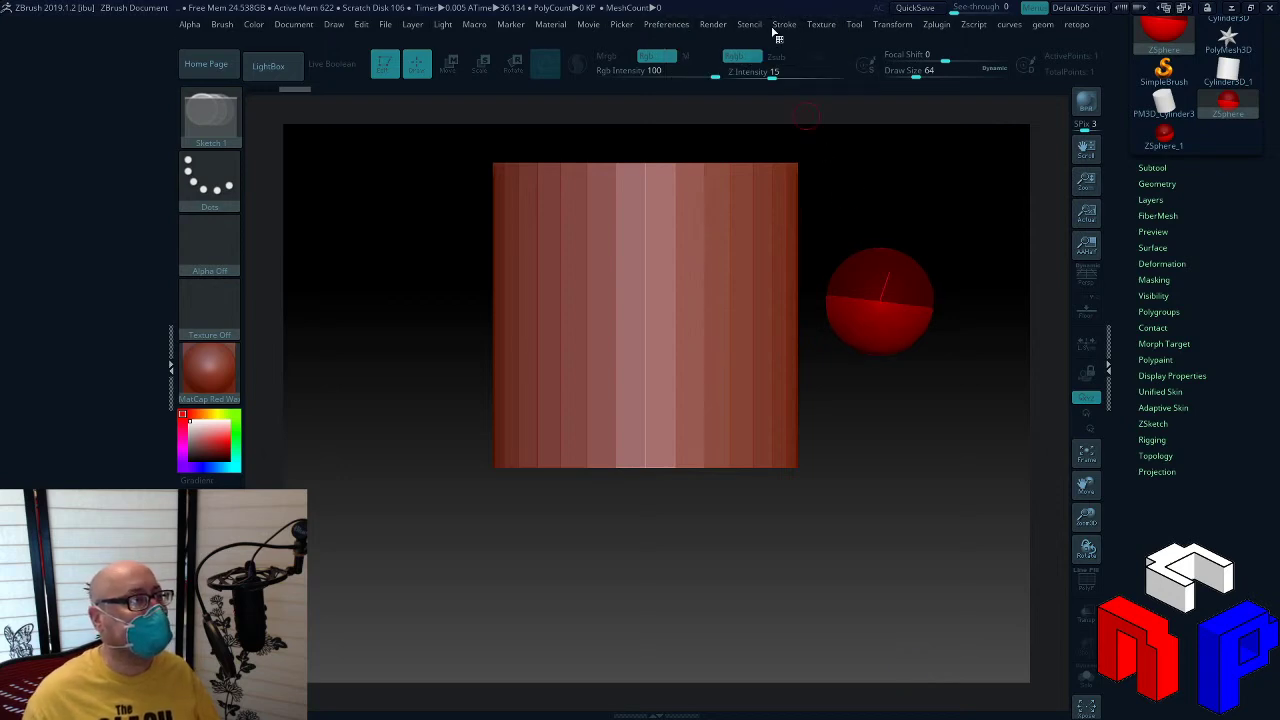
pyautogui.click(680, 24)
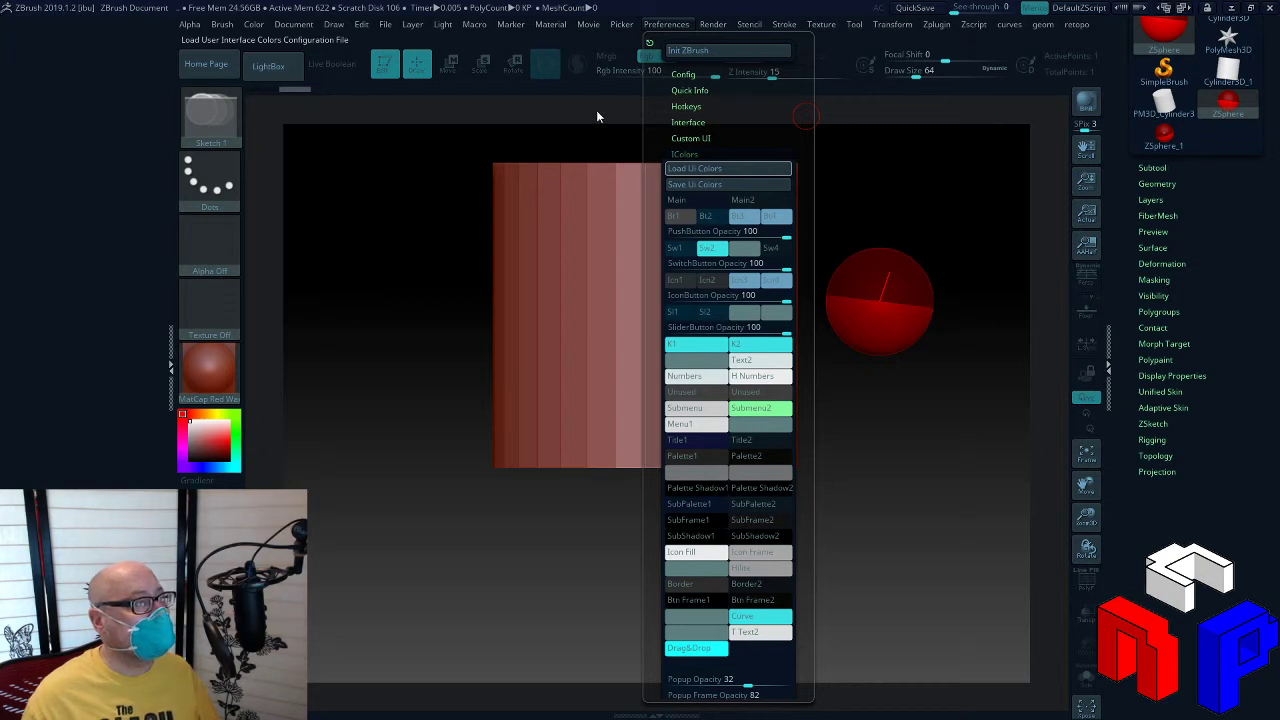
pyautogui.click(900, 672)
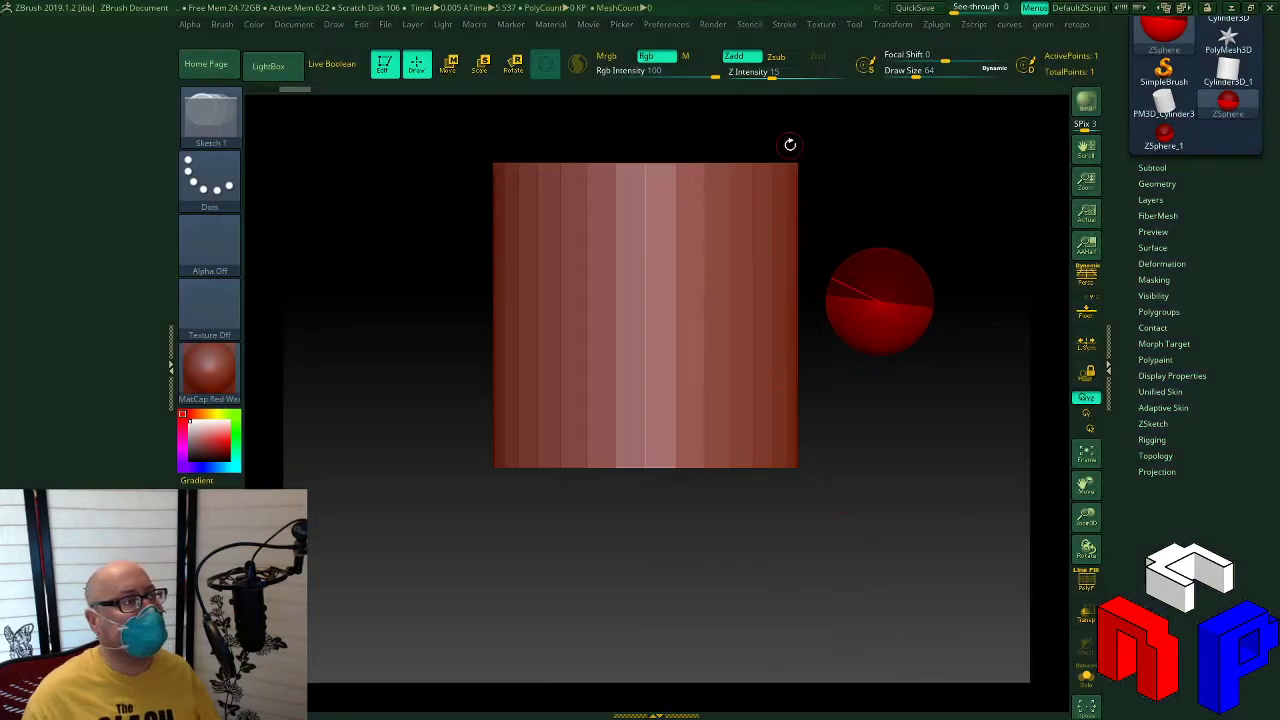
# Step: Load the gray and orange interface colors, followed by a black scheme with a red canvas border
pyautogui.click(784, 25)
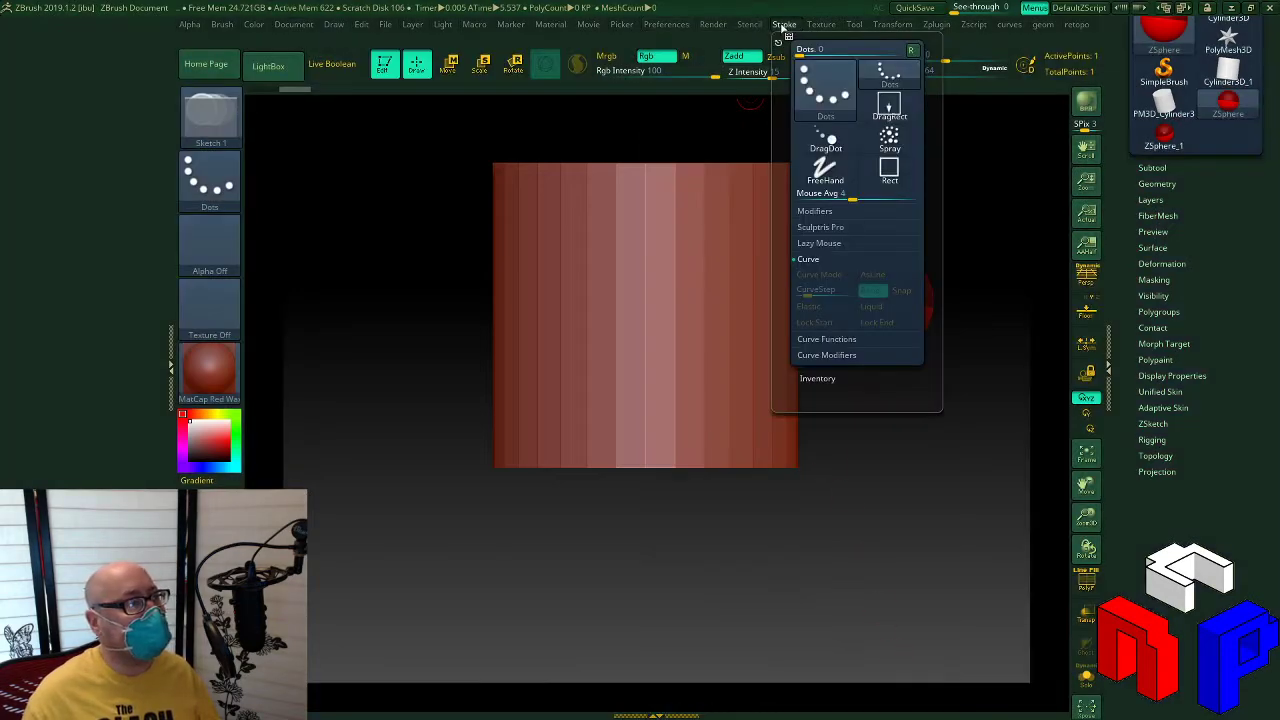
pyautogui.click(666, 24)
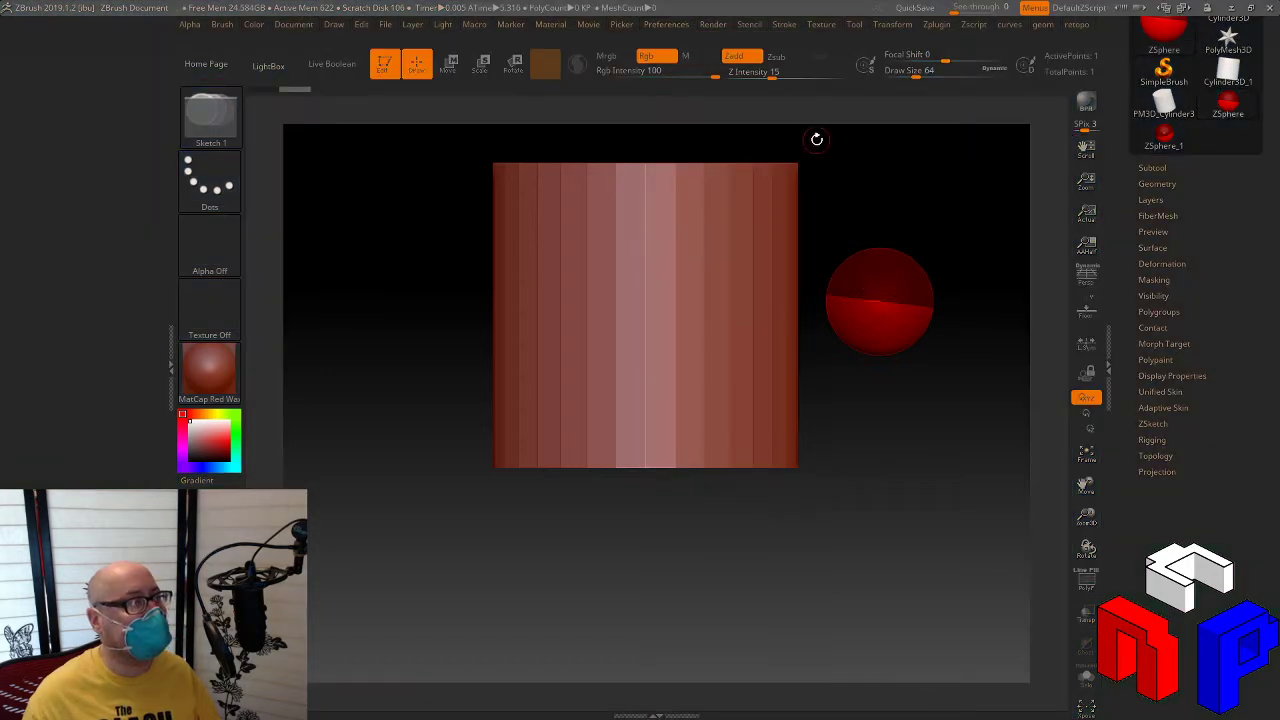
pyautogui.click(667, 26)
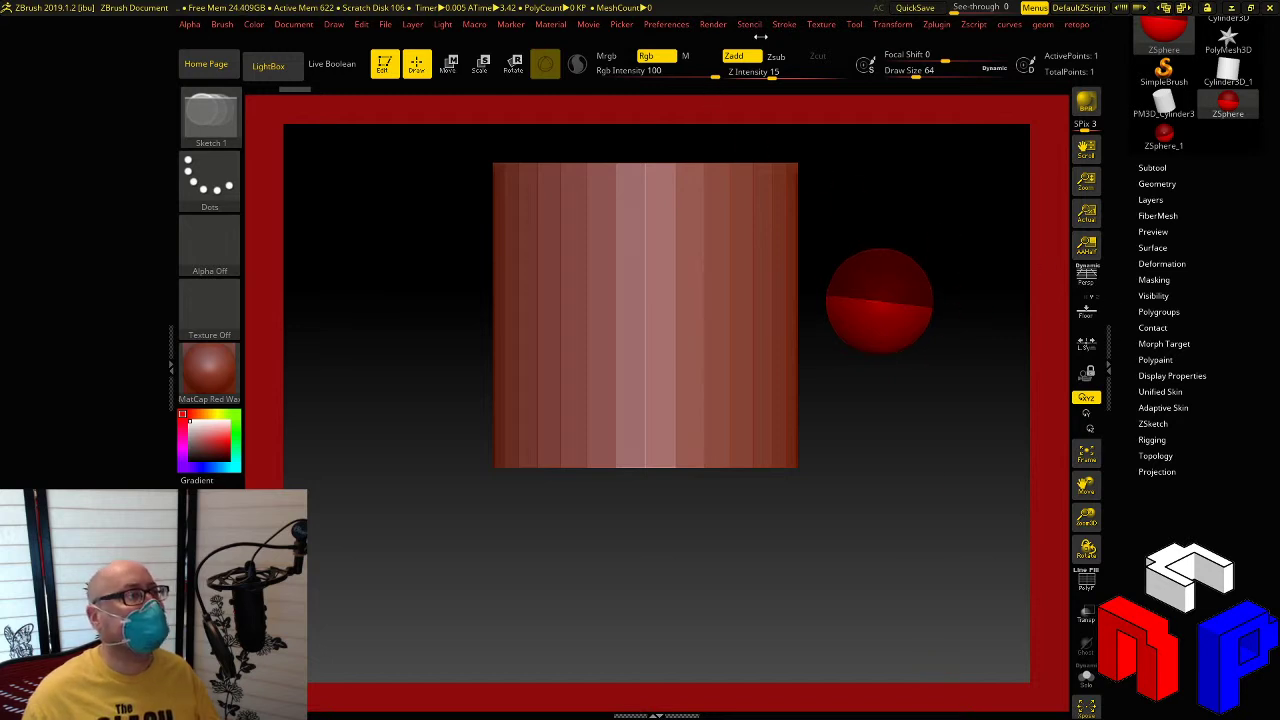
# Step: Load a black interface color scheme with blue accents, followed by a light one with a green title bar
pyautogui.click(663, 25)
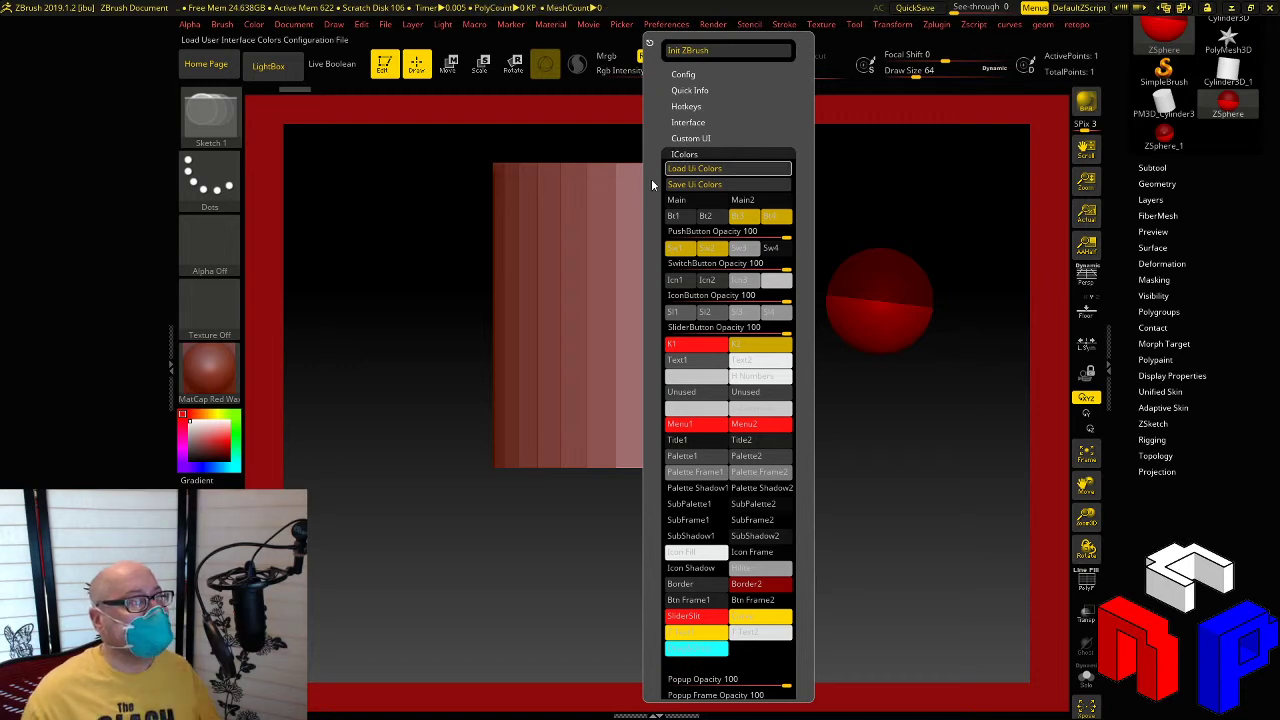
pyautogui.click(886, 667)
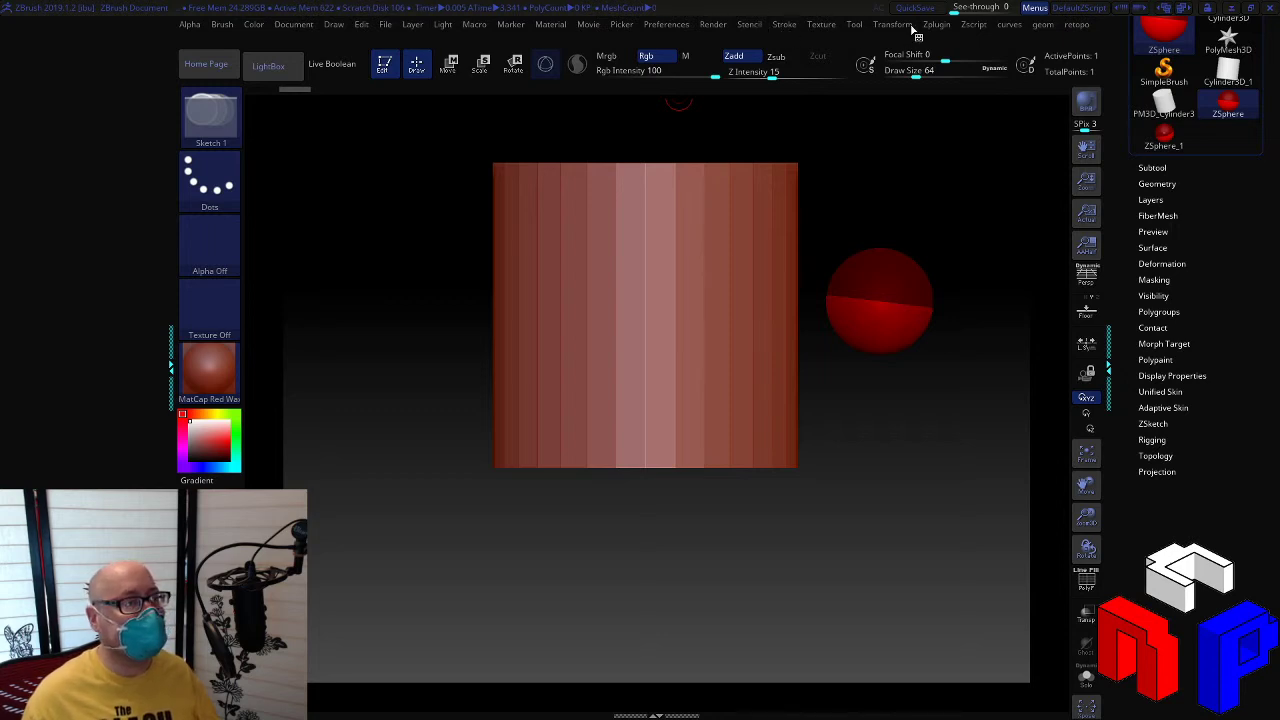
pyautogui.click(682, 28)
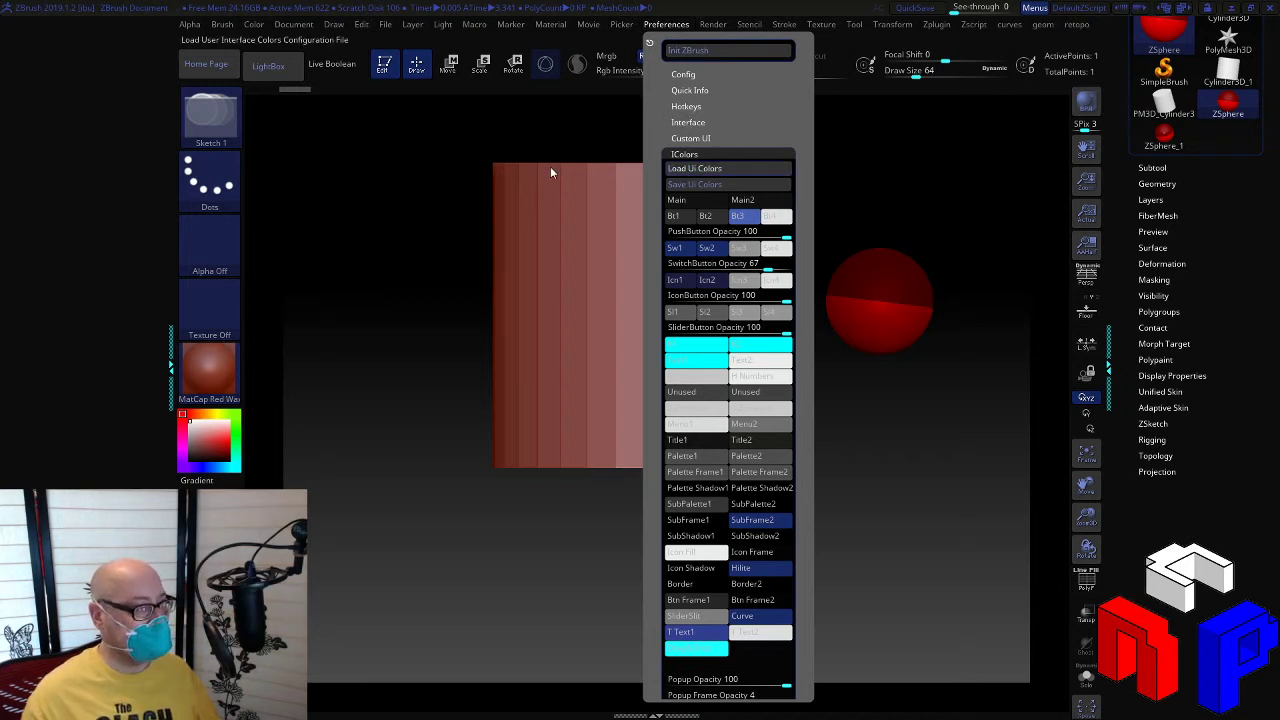
pyautogui.click(899, 666)
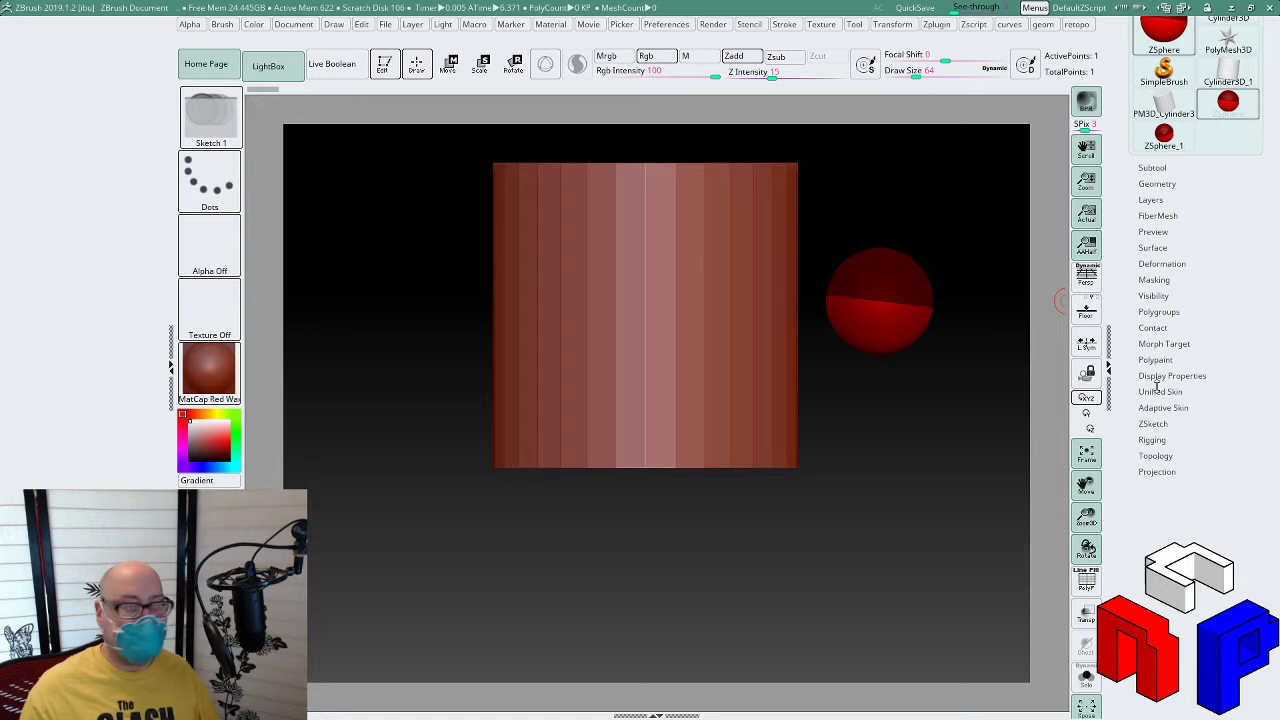
pyautogui.moveTo(1199, 38)
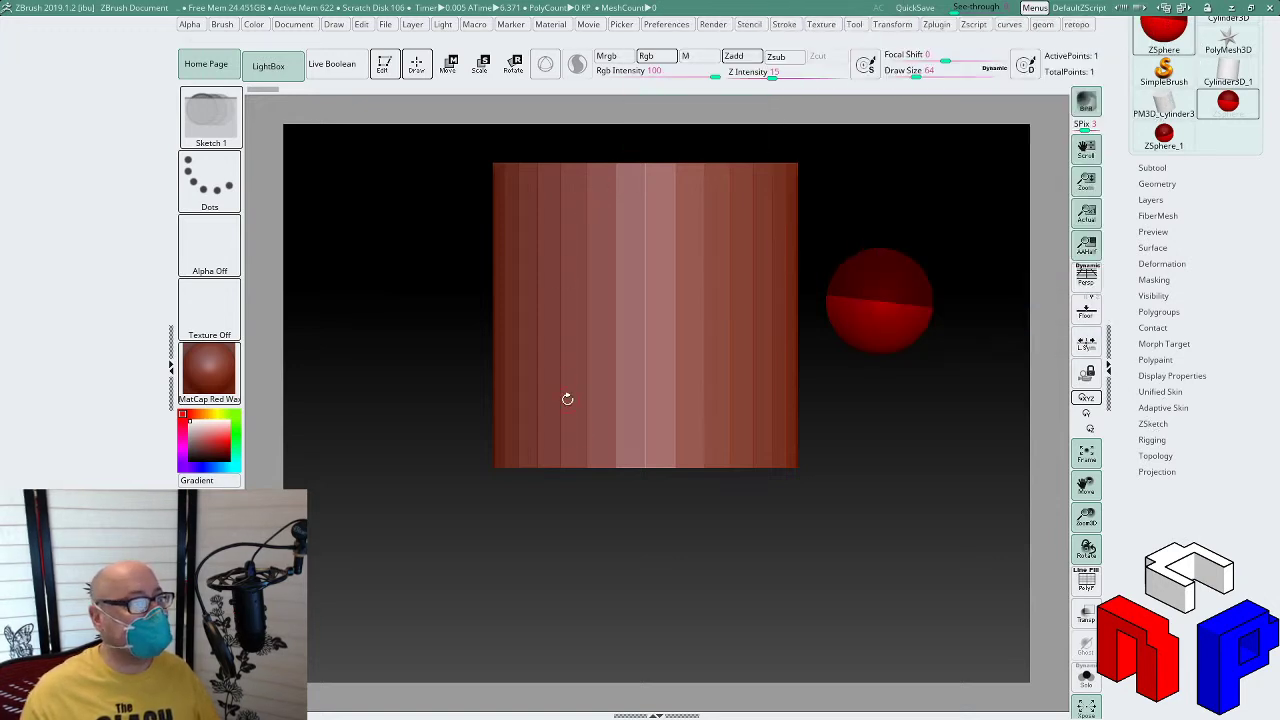
pyautogui.click(167, 367)
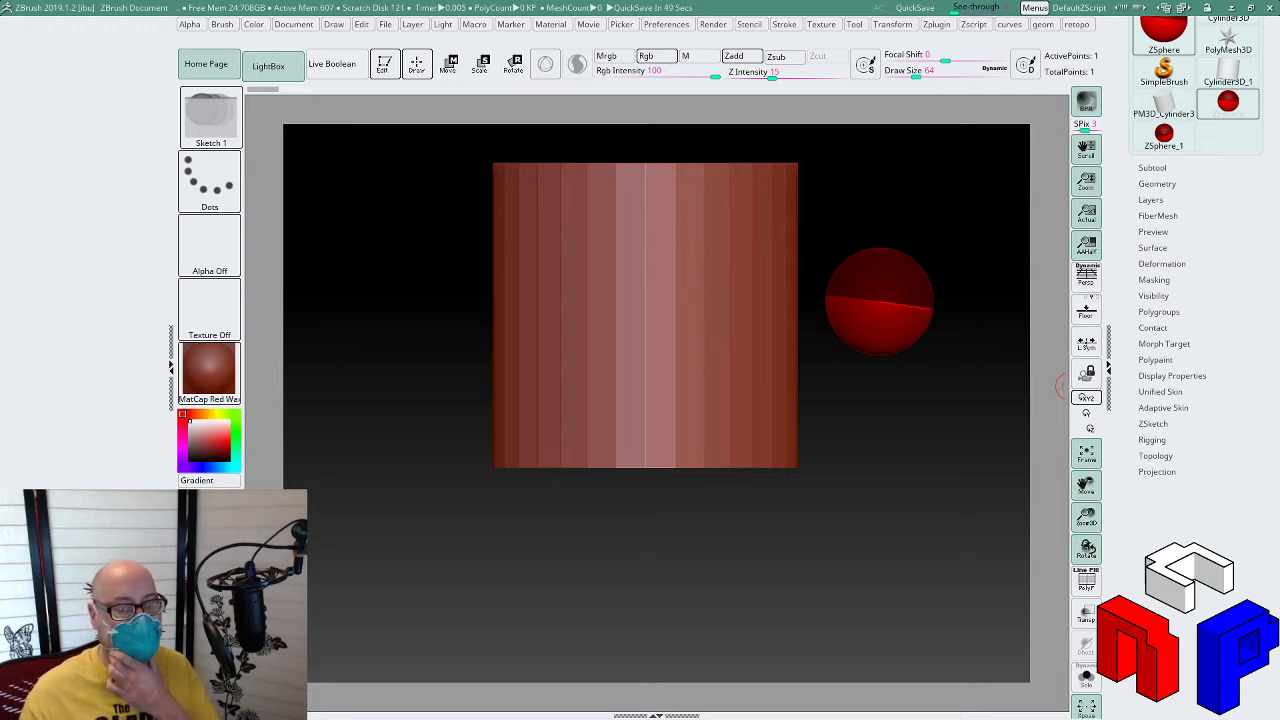
pyautogui.moveTo(661, 104)
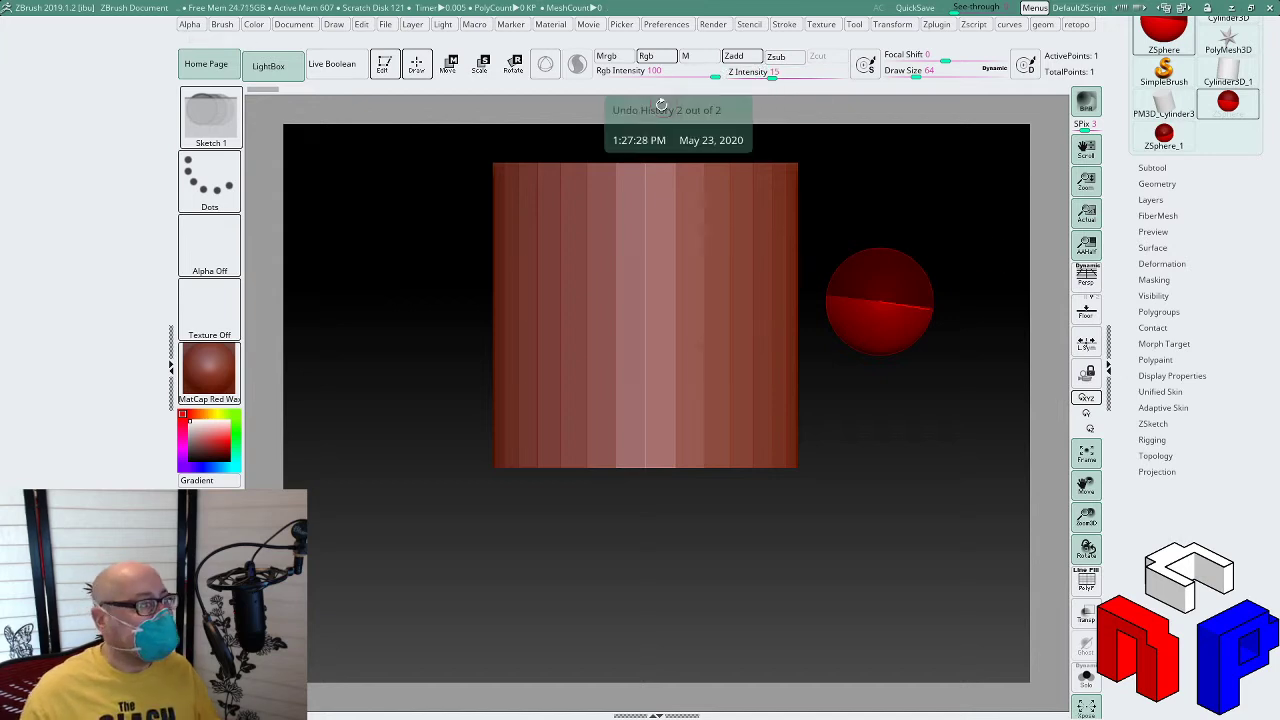
pyautogui.click(499, 90)
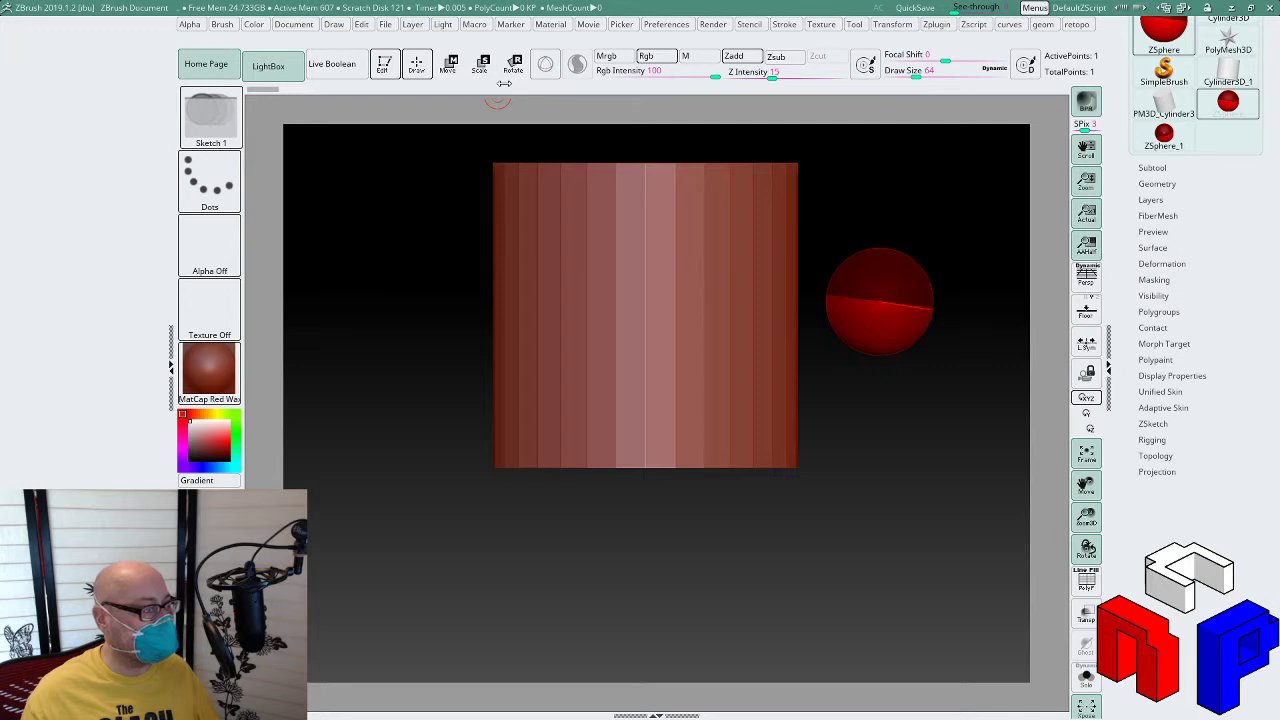
pyautogui.click(917, 106)
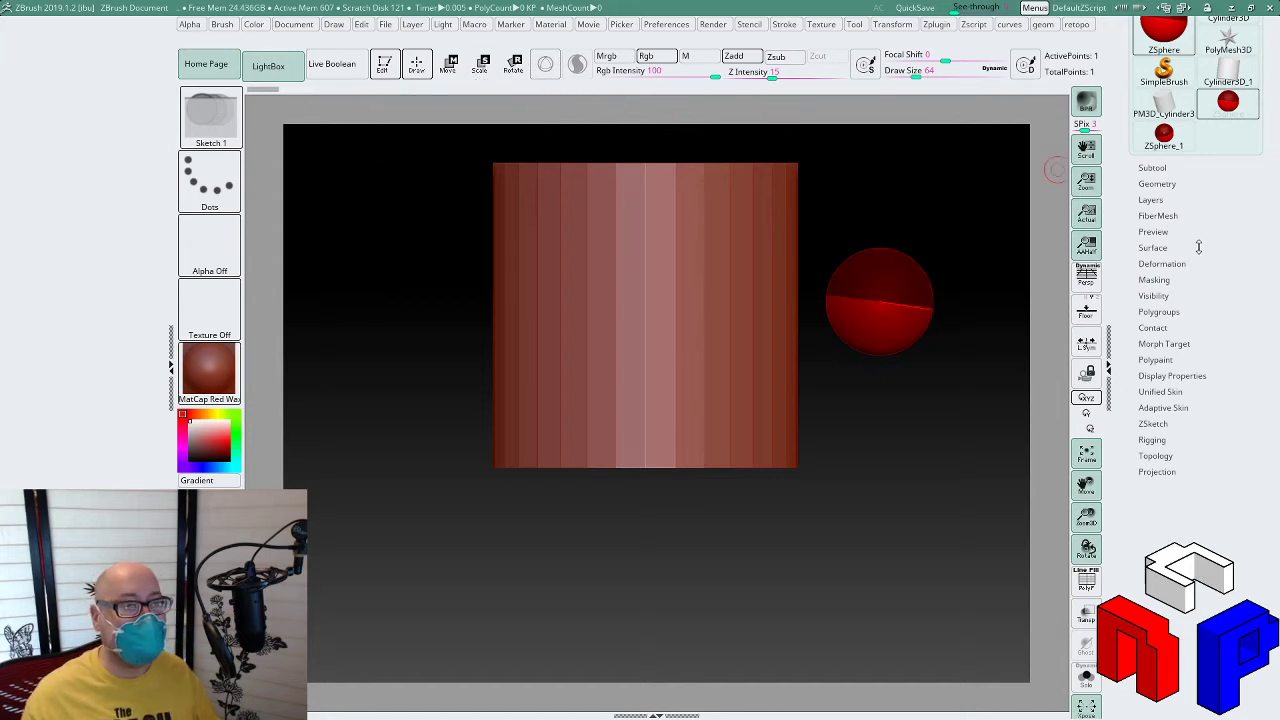
pyautogui.click(168, 368)
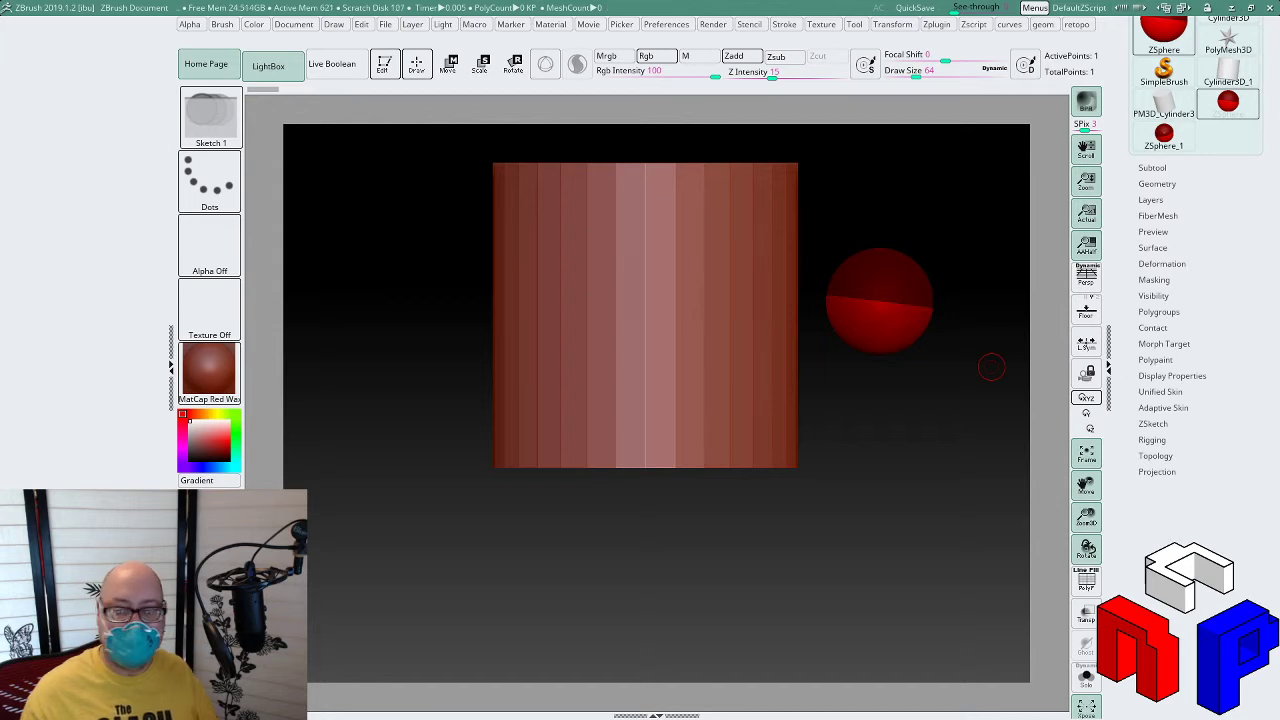
# Step: Test the custom menu hotkeys by calling up the geom and retopo menus over the canvas
pyautogui.press('g')
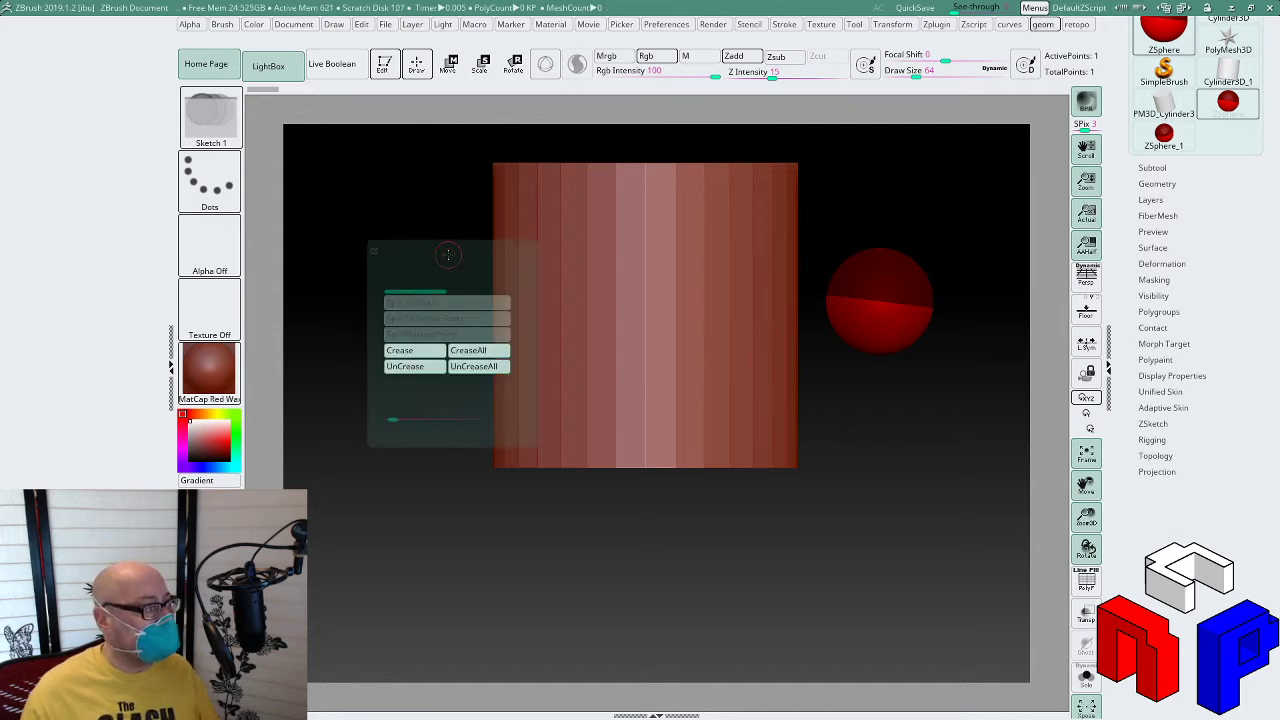
pyautogui.press('g')
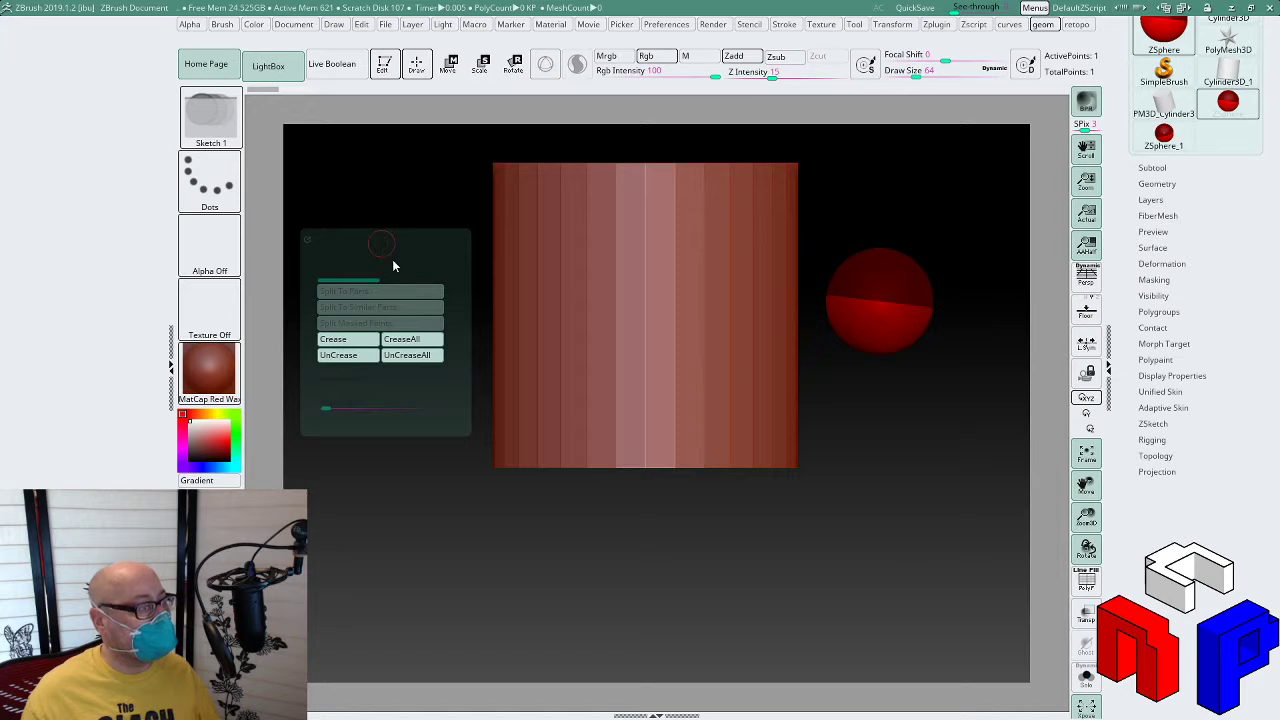
pyautogui.press('c')
pyautogui.press('c')
pyautogui.press('g')
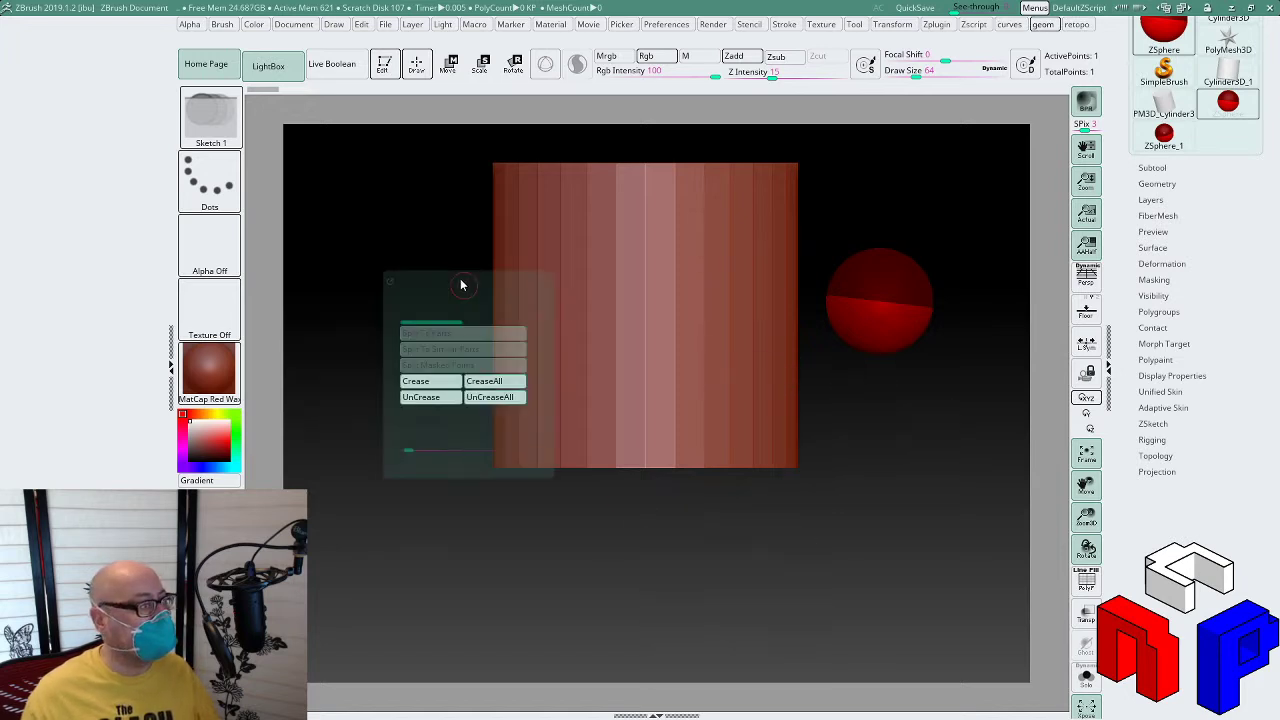
pyautogui.press('c')
pyautogui.press('r')
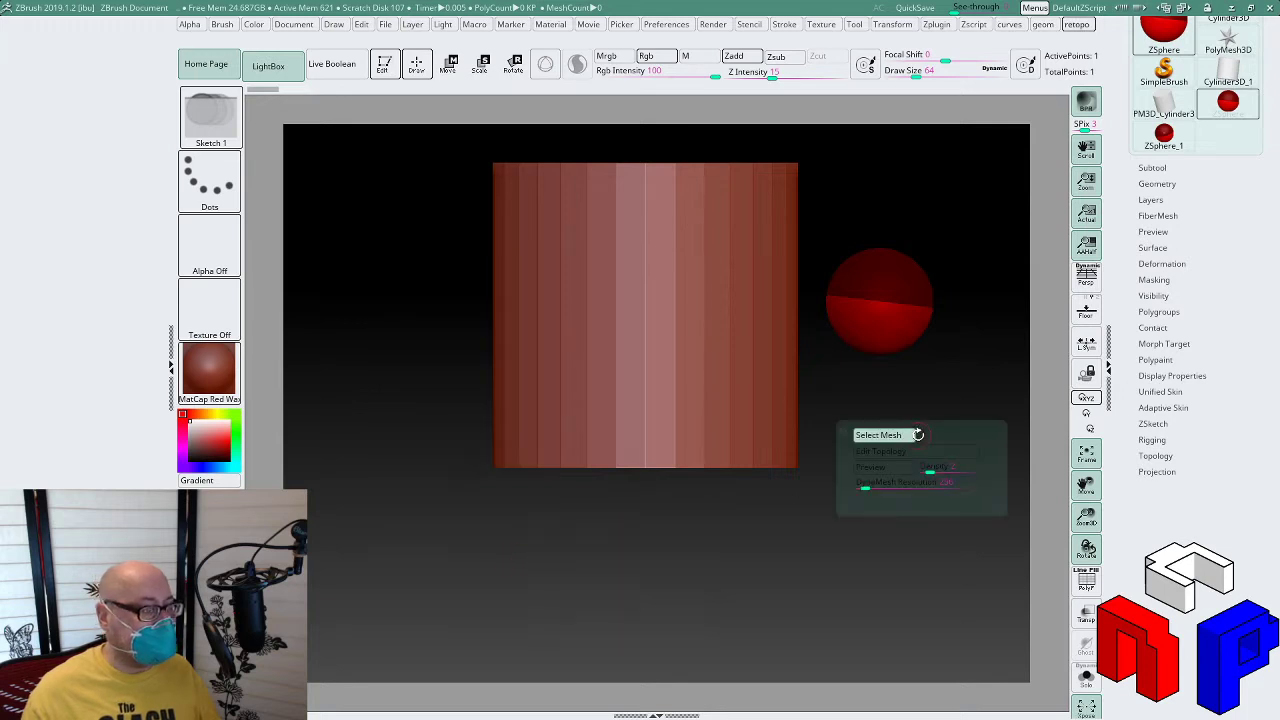
pyautogui.press('c')
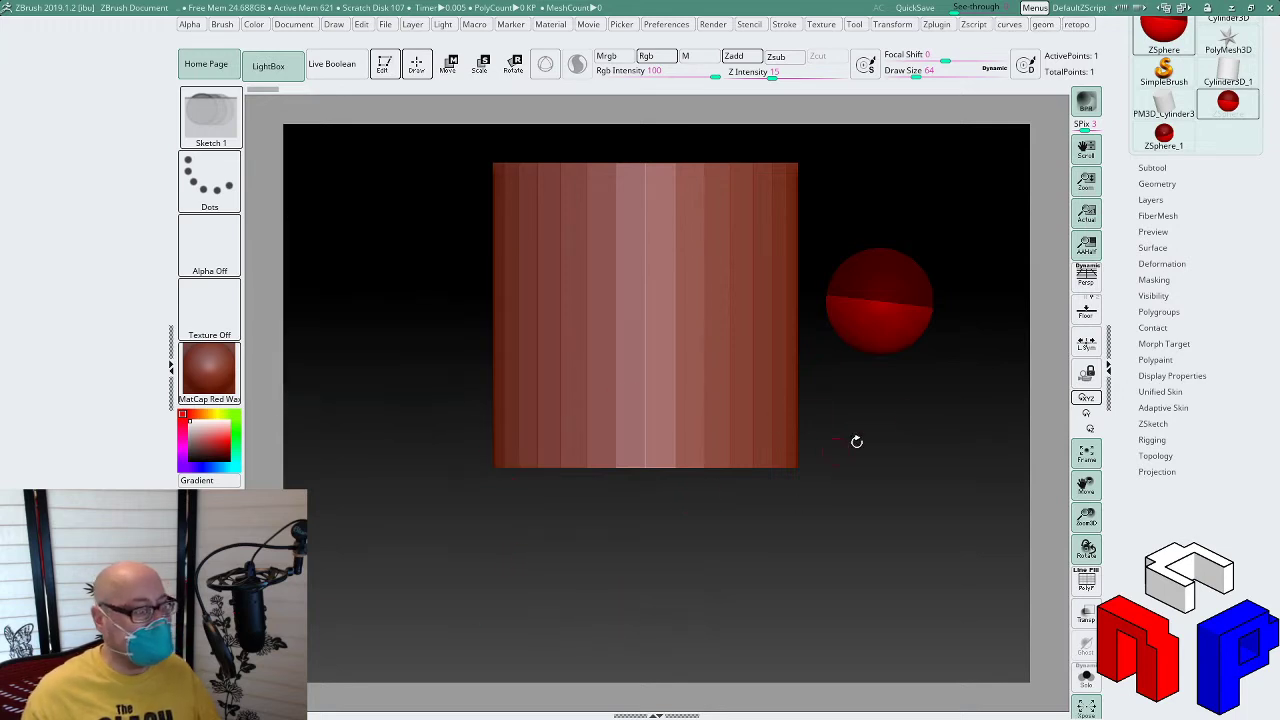